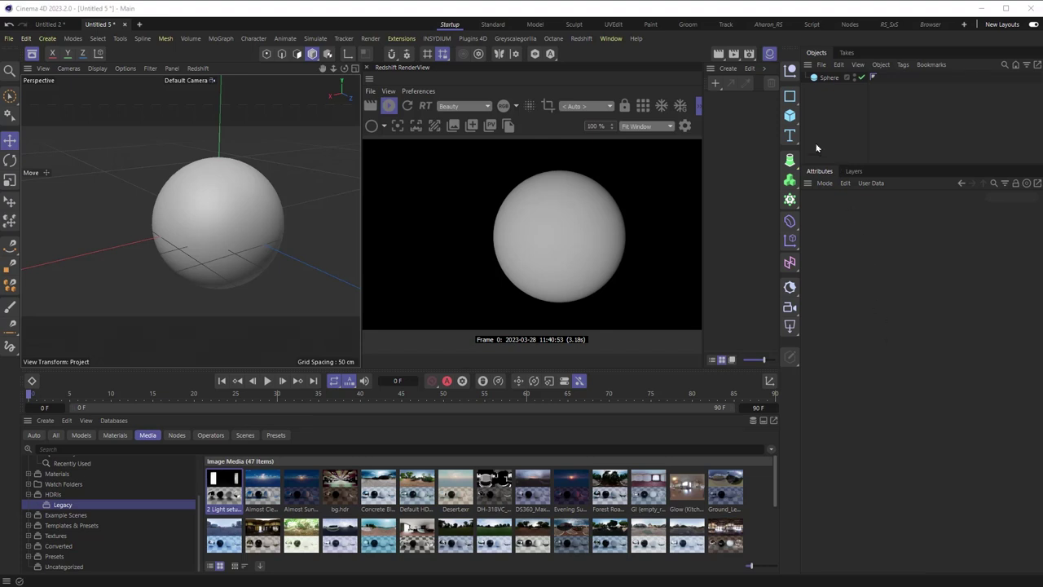
Step: Light the selected sphere with a Redshift Dome Light
left_click(825, 79)
left_click(789, 326)
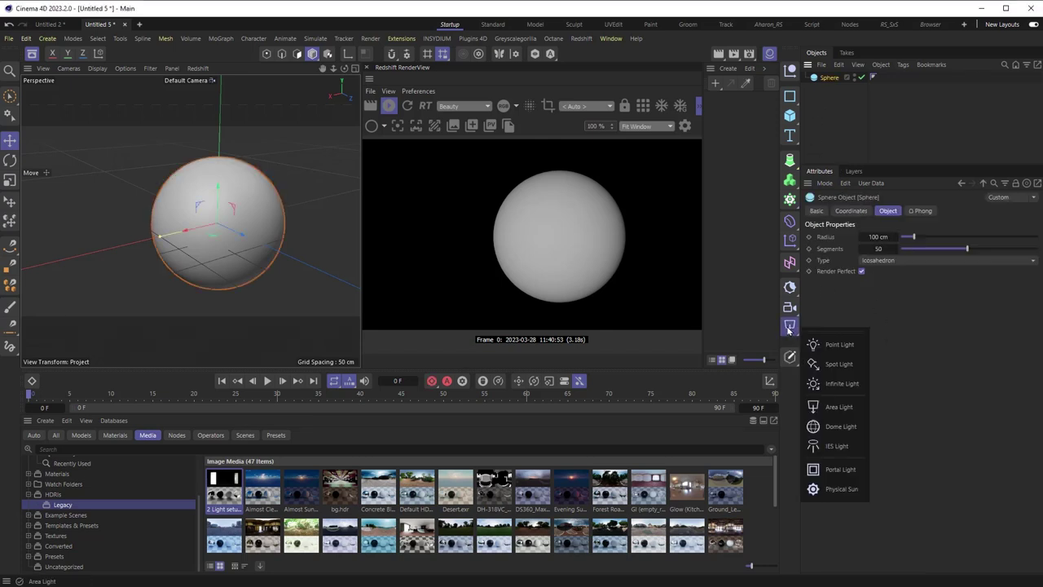
left_click(829, 424)
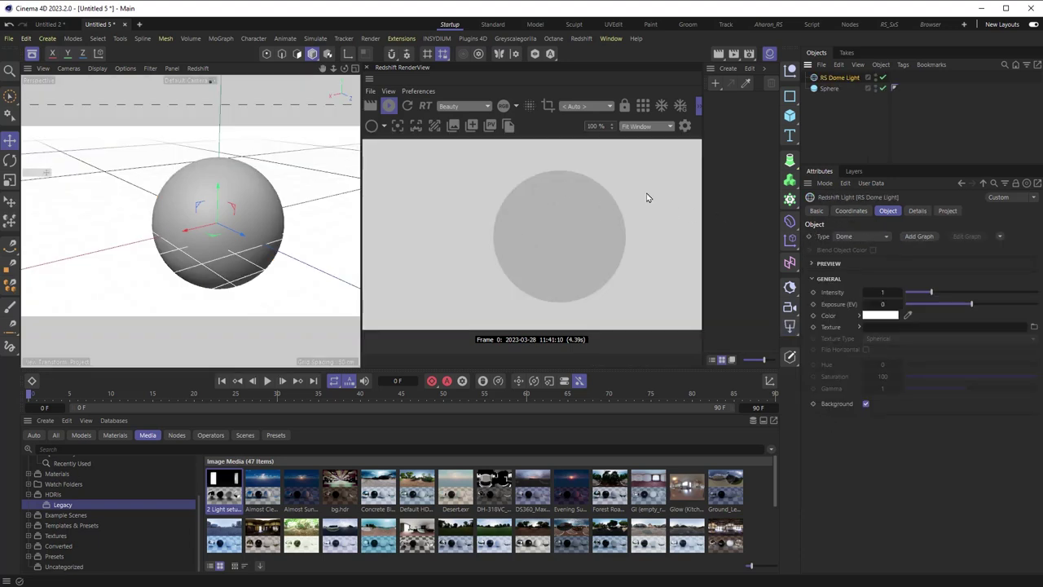
Step: Create a new Redshift material and open it in the Node Editor
left_click(714, 85)
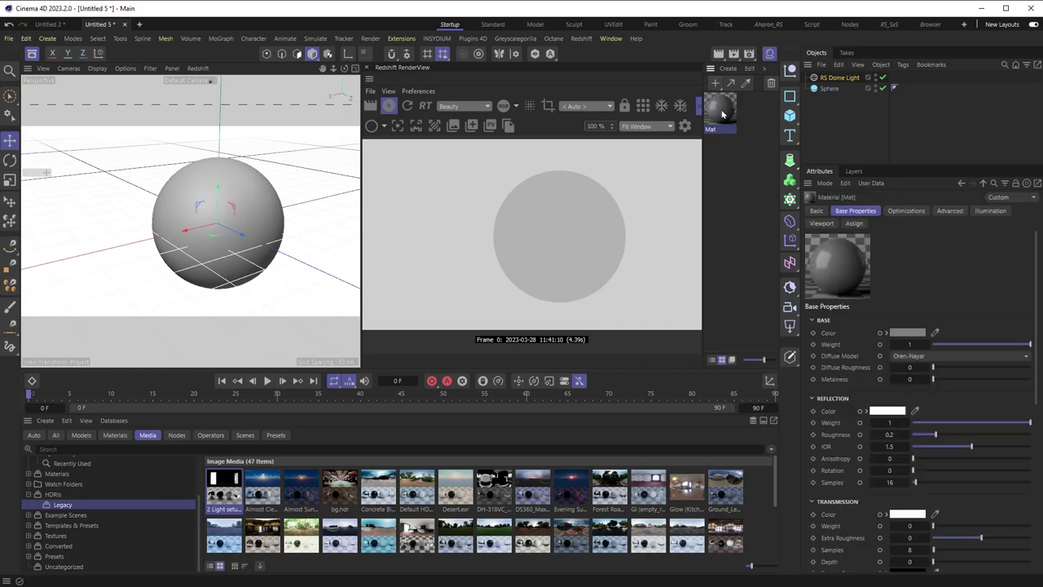
double_click(722, 114)
left_click_drag(772, 105, 85, 182)
Step: Apply the Mat material to the Sphere
left_click(724, 113)
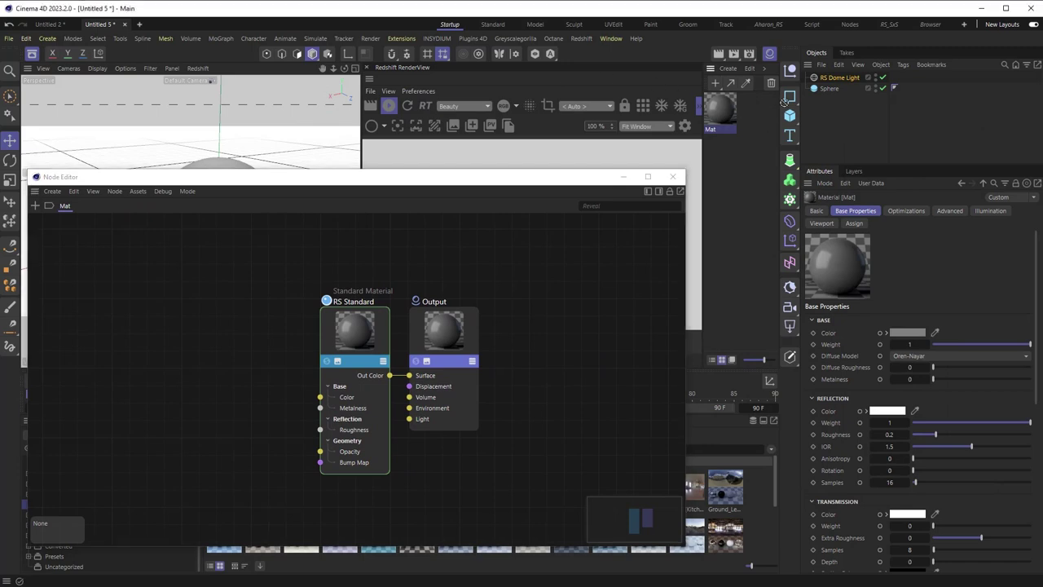
left_click_drag(822, 95, 824, 89)
left_click_drag(476, 180, 568, 81)
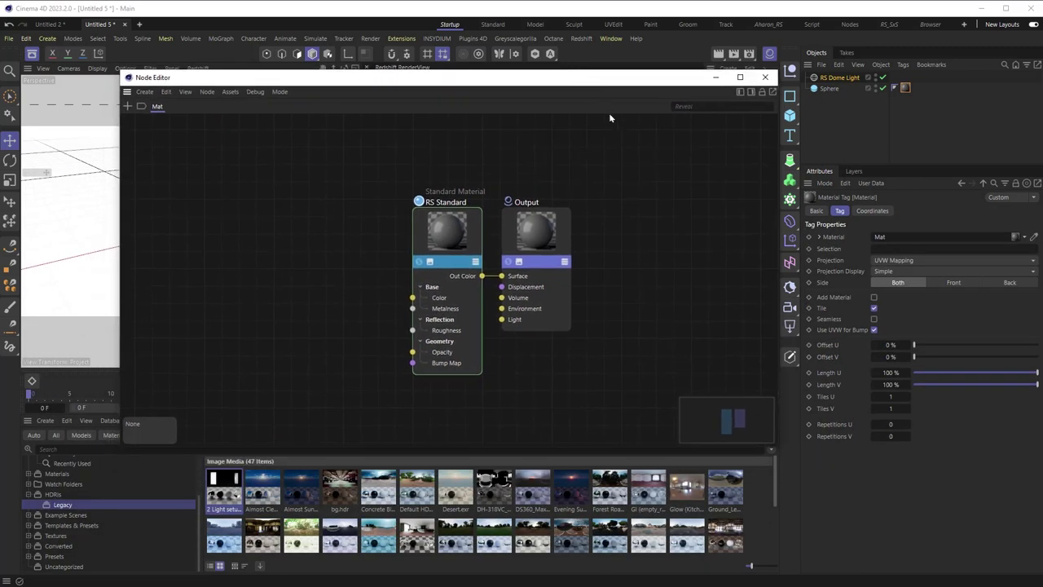
Step: Show Mat's attributes panel beside the RS Standard node and enlarge the Node Editor
left_click(751, 93)
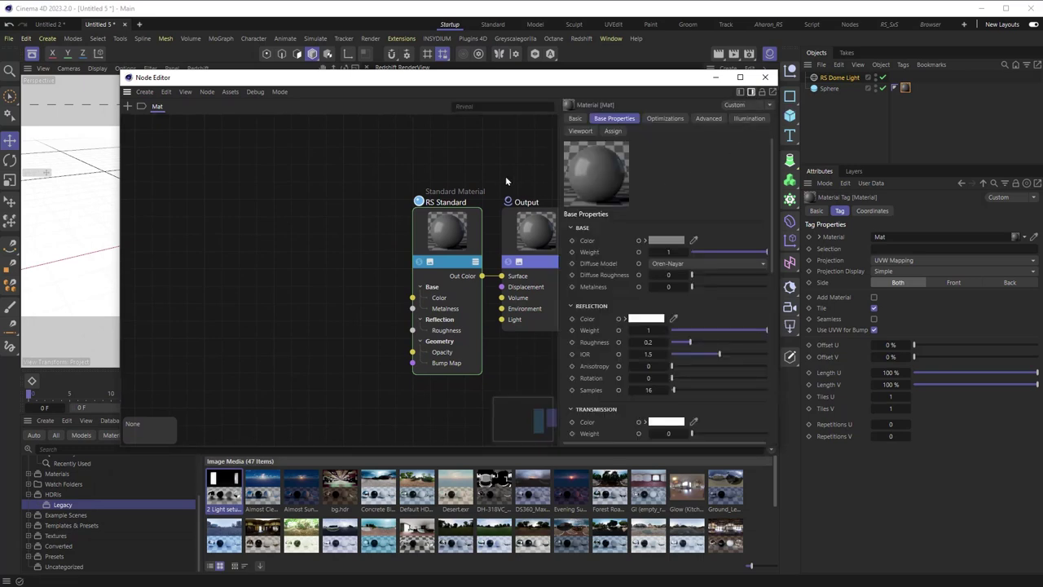
middle_click_drag(497, 147, 378, 146)
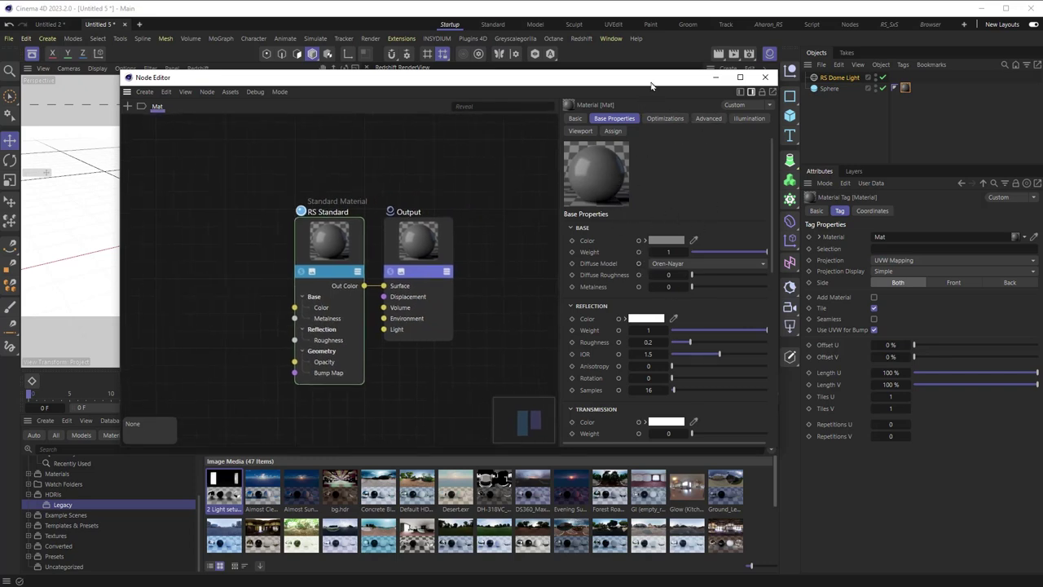
left_click_drag(651, 83, 641, 103)
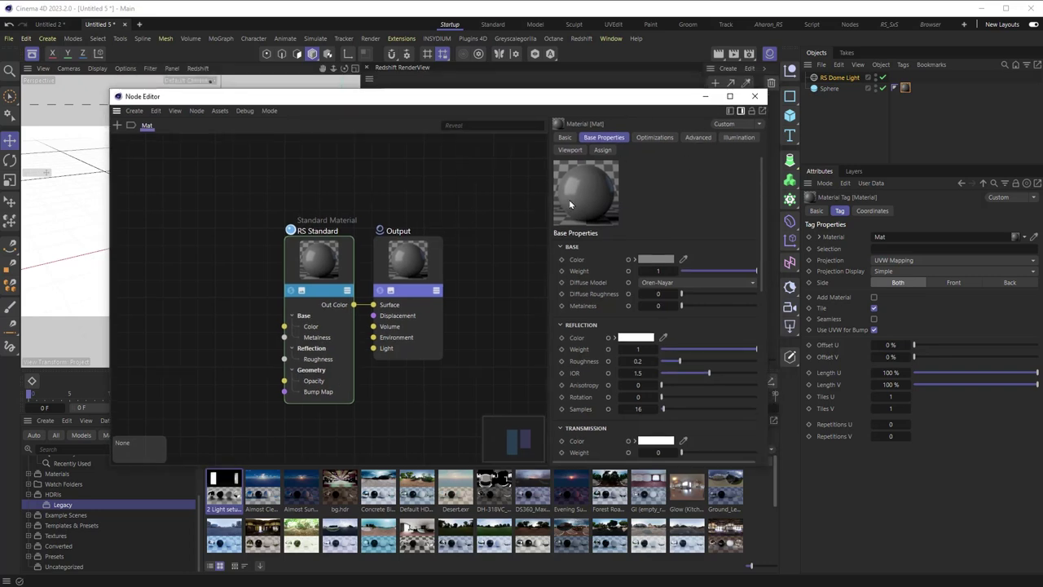
left_click(327, 276)
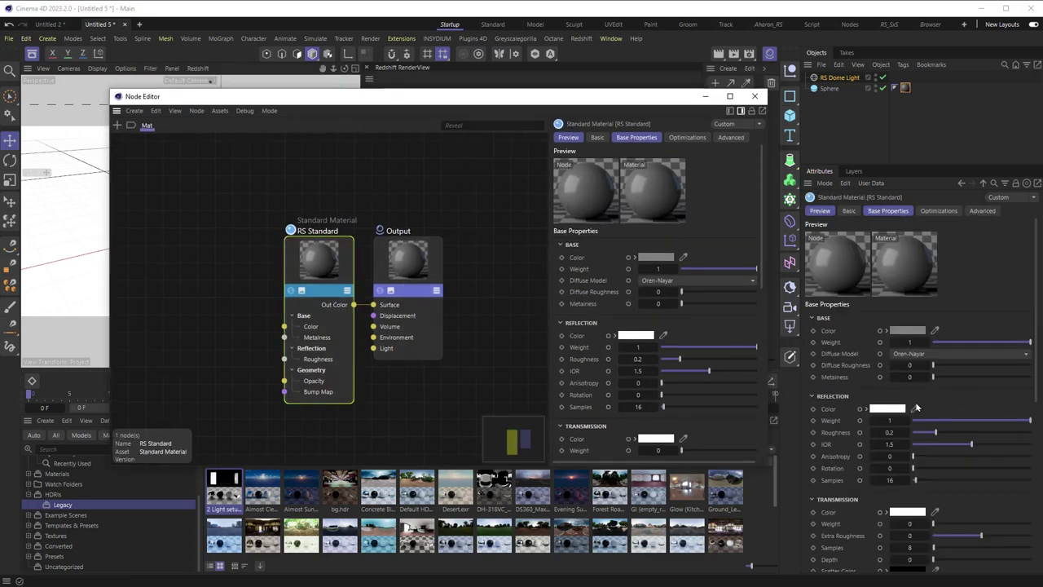
left_click_drag(608, 97, 642, 94)
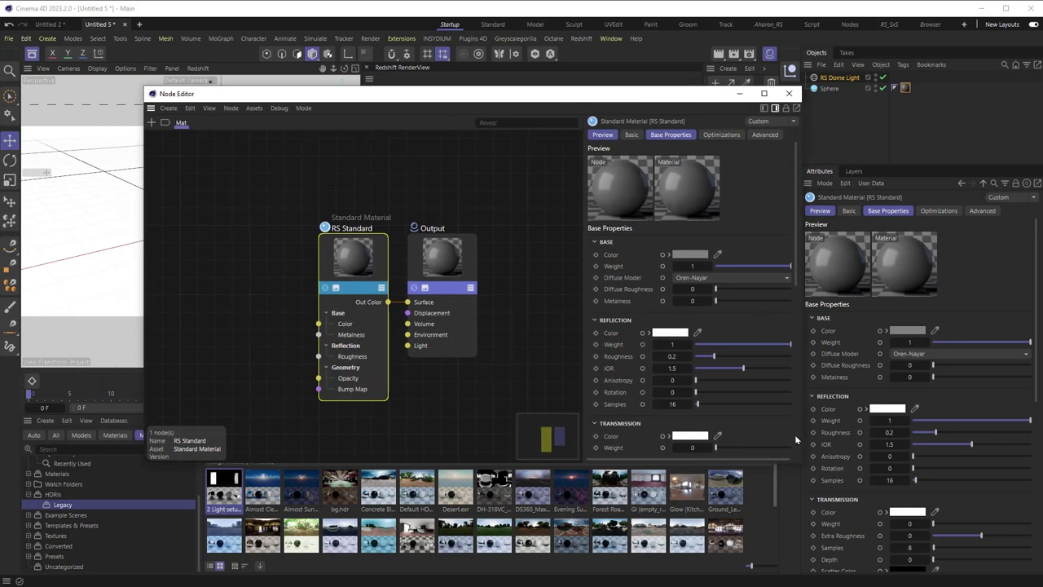
left_click_drag(799, 466, 840, 506)
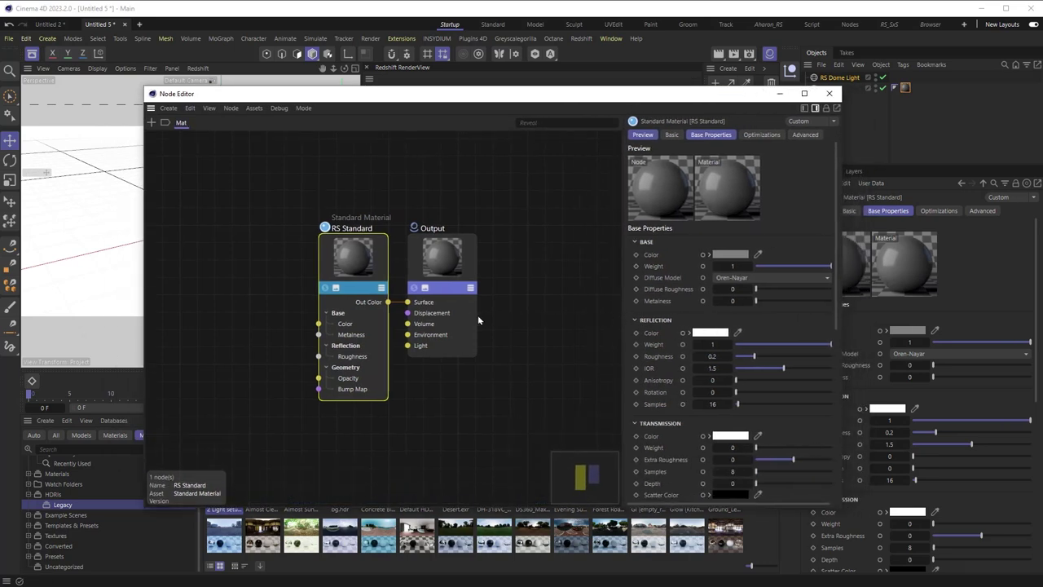
left_click(220, 215)
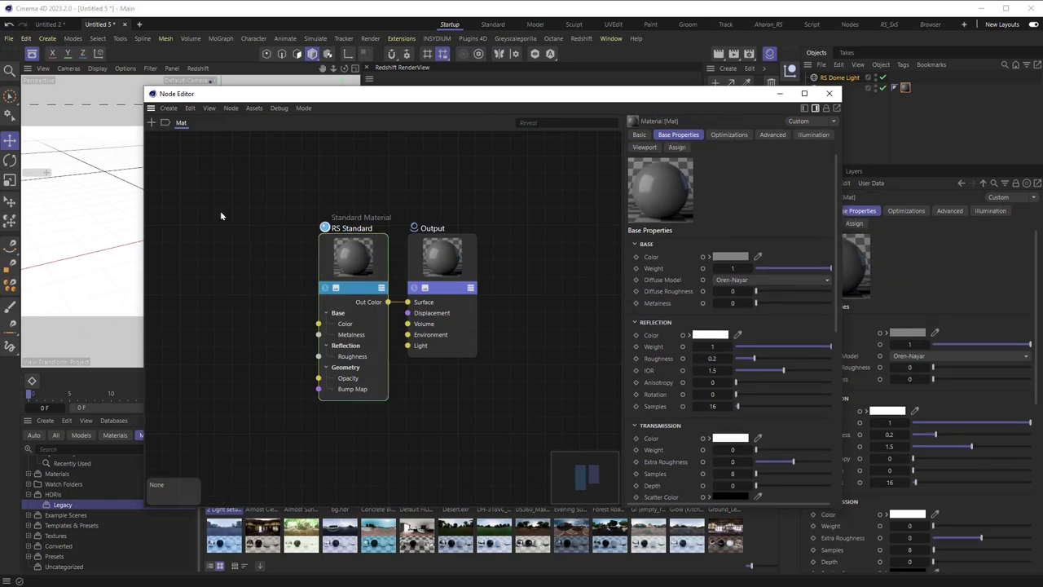
Step: Add a Flakes node and wire its Out Normal into the RS Standard Color
double_click(153, 137)
type("flake")
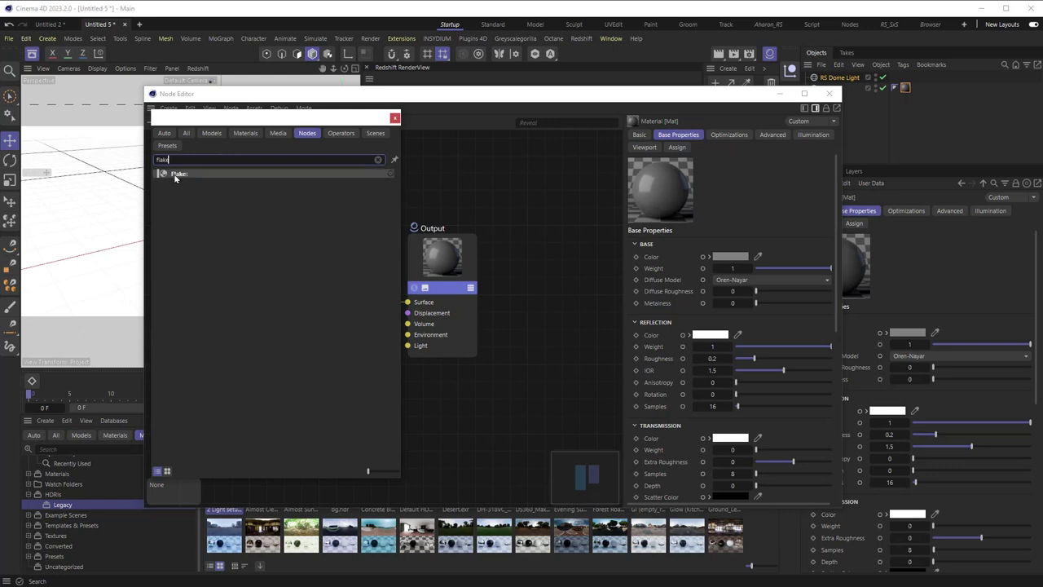
left_click_drag(181, 173, 254, 246)
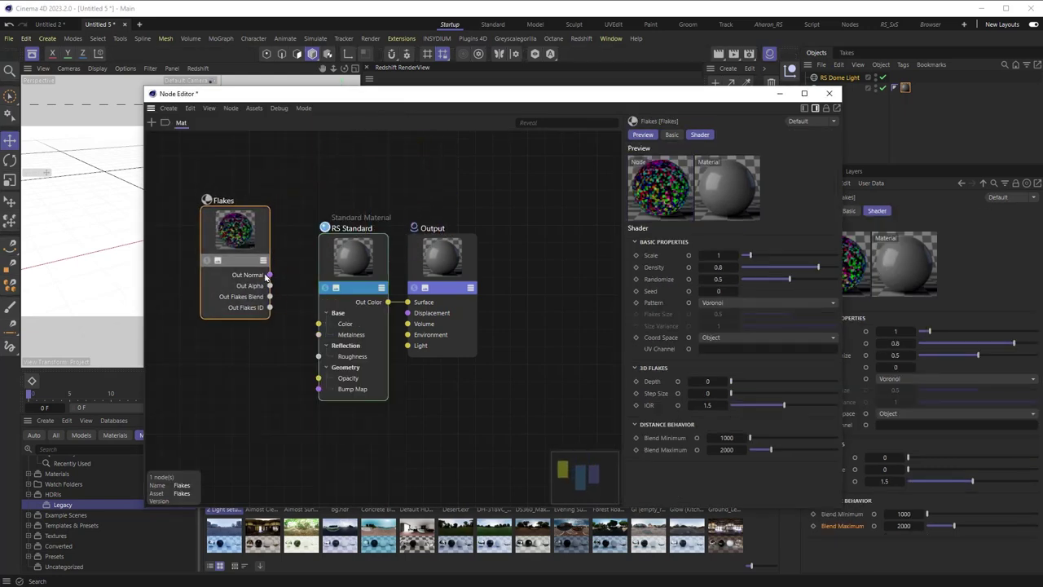
left_click_drag(269, 275, 318, 323)
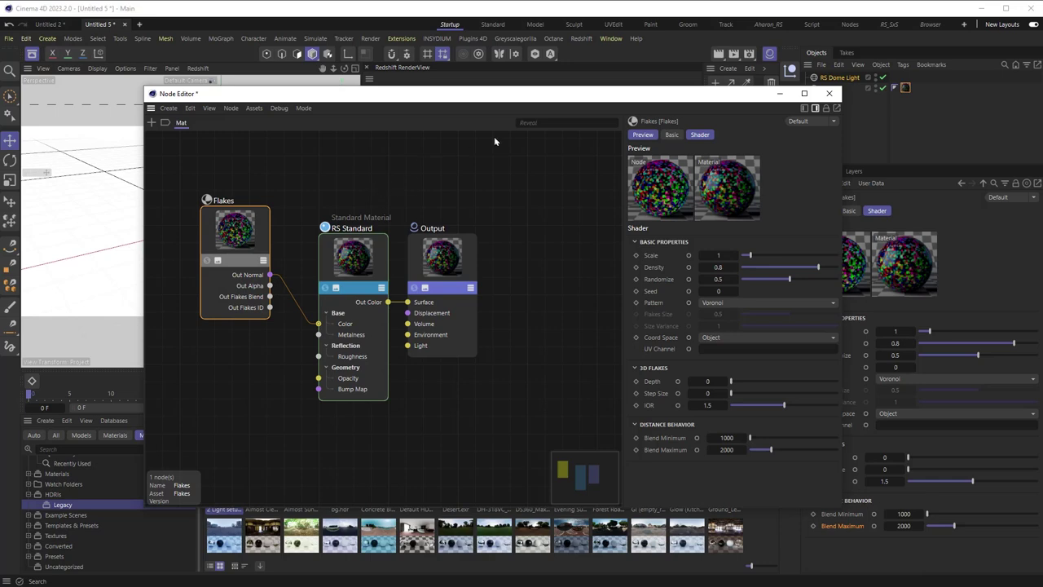
left_click_drag(550, 104, 504, 313)
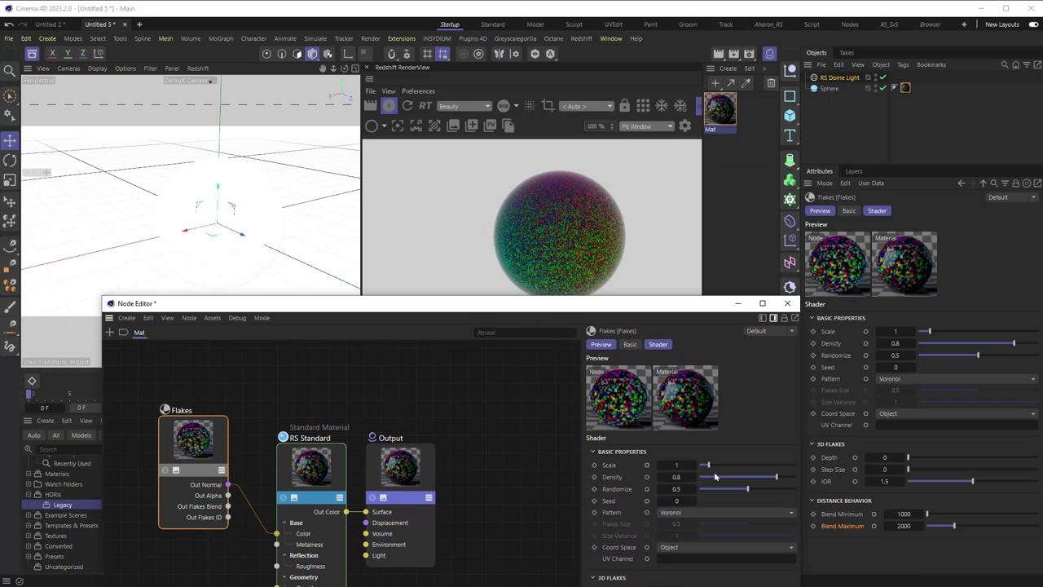
Step: Set the Flakes scale to 3.38 and drive the Color from Out Alpha instead
left_click_drag(709, 465, 732, 466)
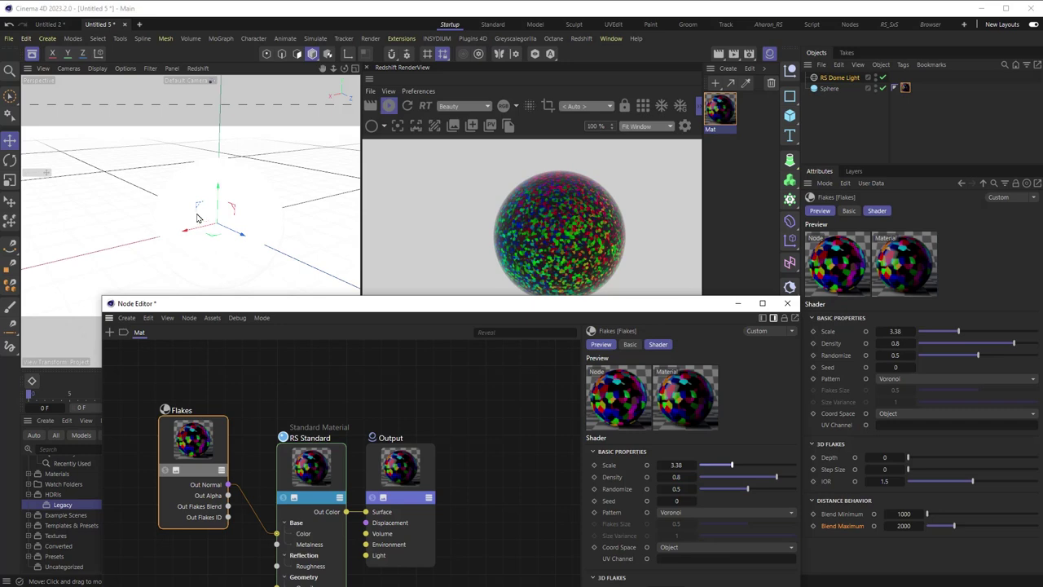
scroll(196, 217, "up", 5)
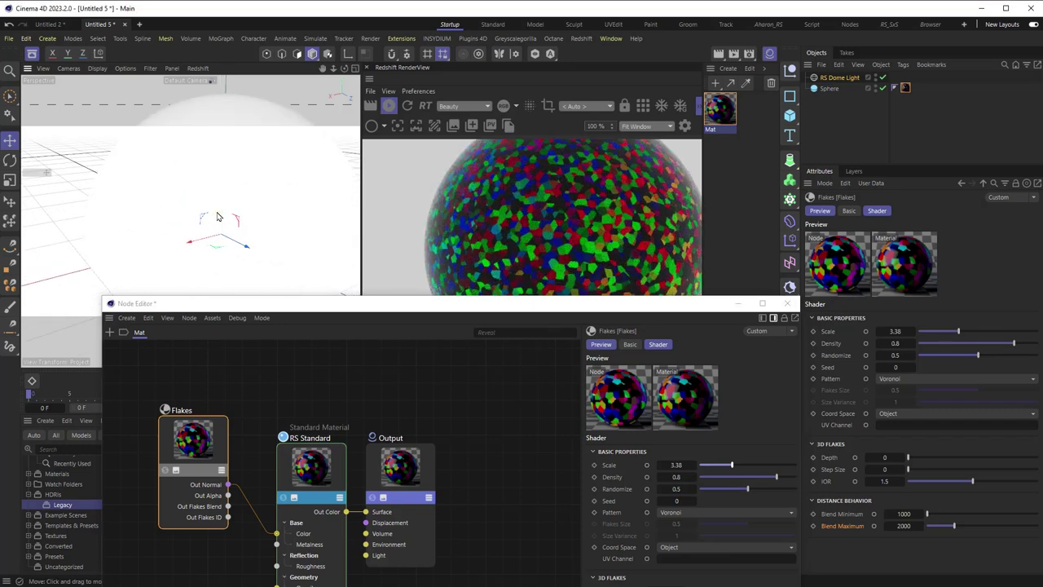
left_click_drag(217, 217, 259, 191, "alt")
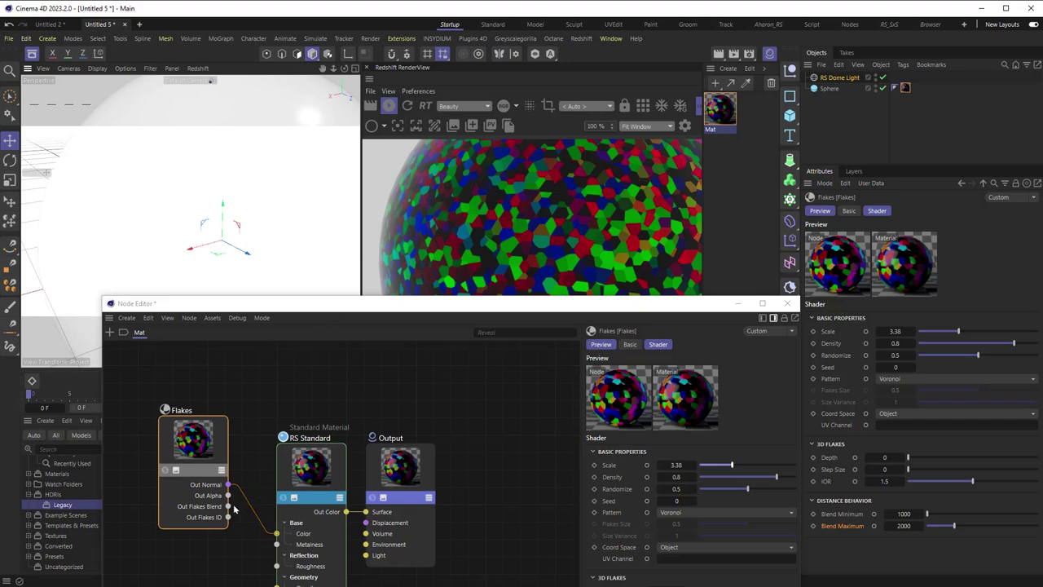
left_click_drag(232, 499, 277, 536)
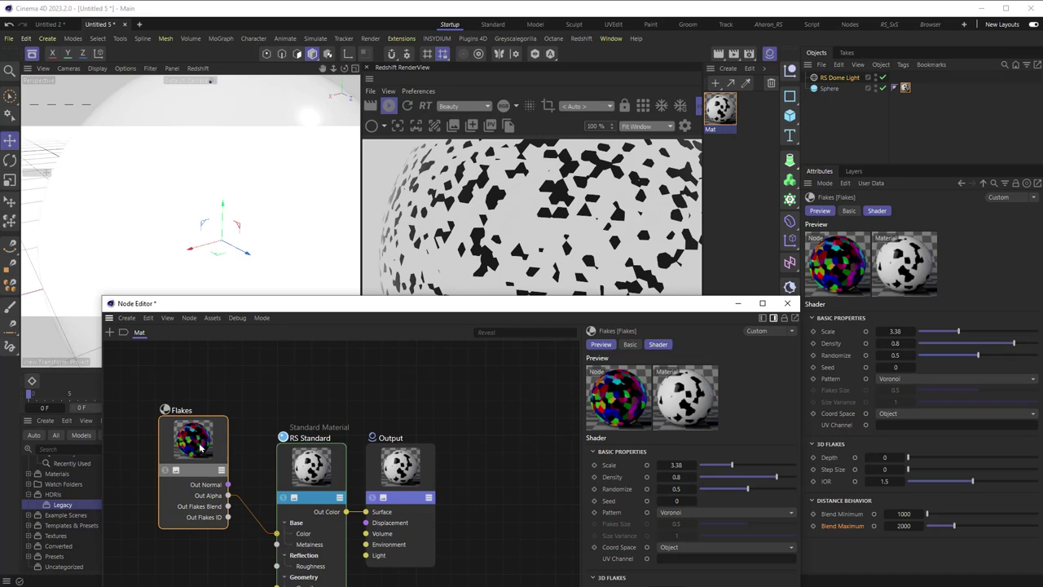
Step: Try Out Flakes ID as the Color input, then switch it to Out Flakes Blend
left_click(244, 515)
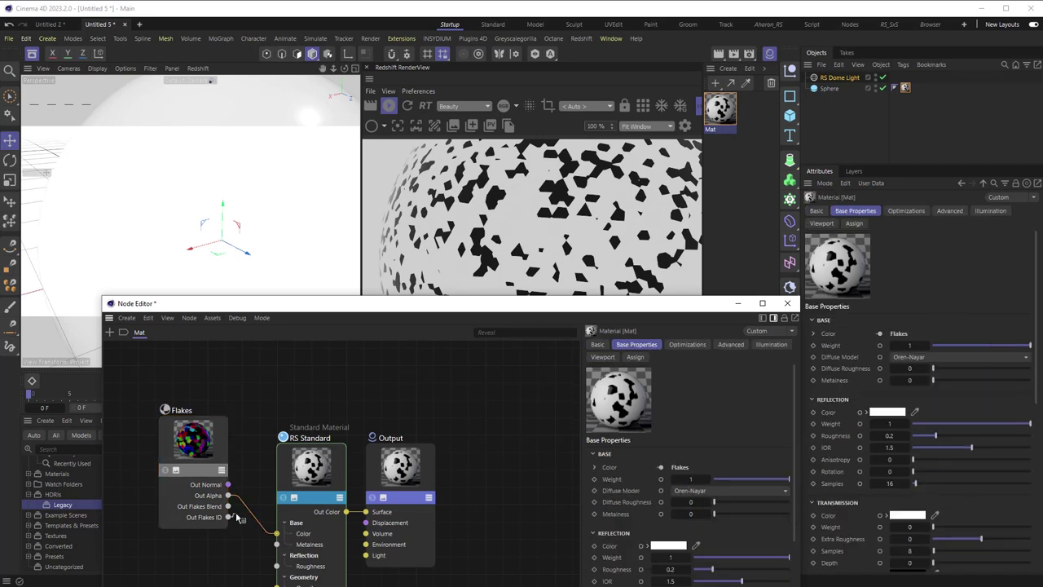
left_click_drag(237, 520, 277, 533)
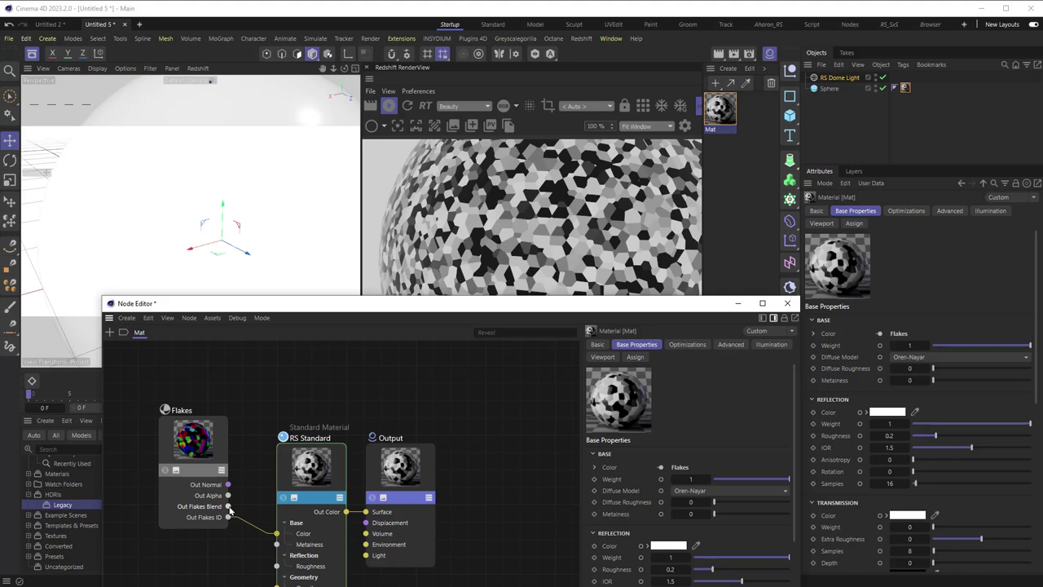
left_click_drag(228, 515, 277, 534)
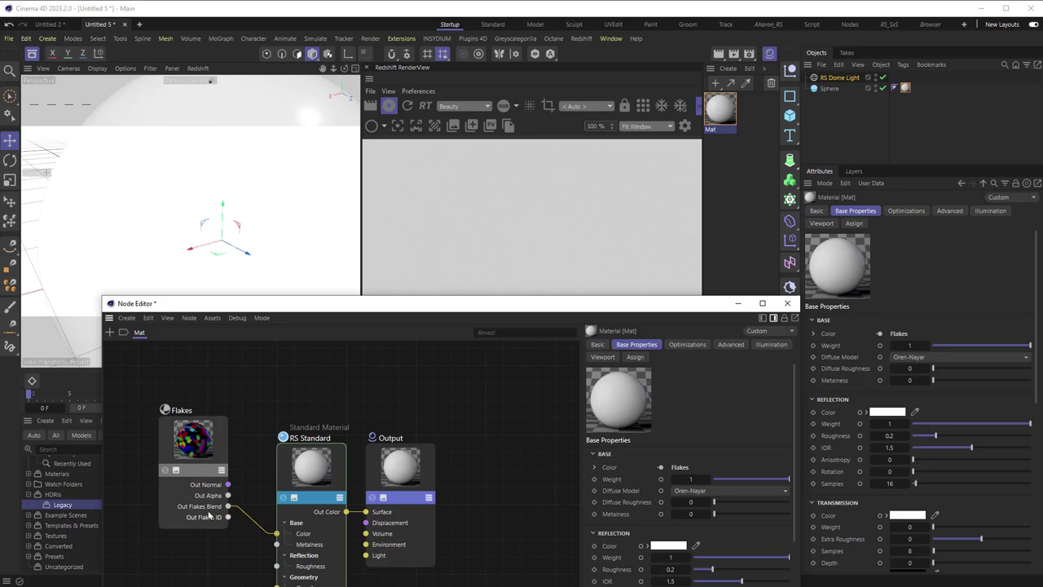
Step: Delete the Flakes-to-Color wire, close the Node Editor and select the RS Dome Light
left_click(253, 522)
key("Delete")
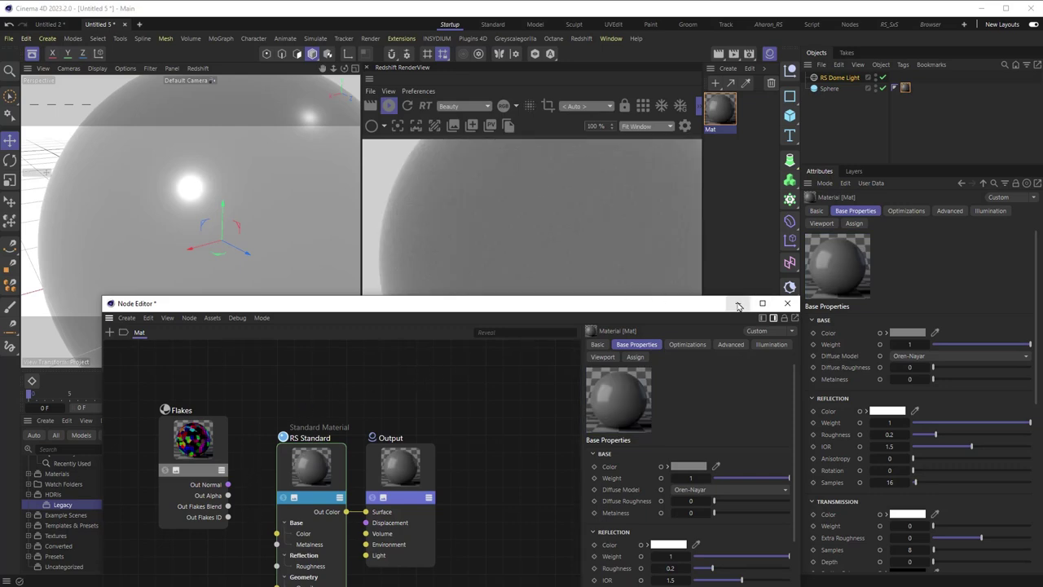
left_click(787, 302)
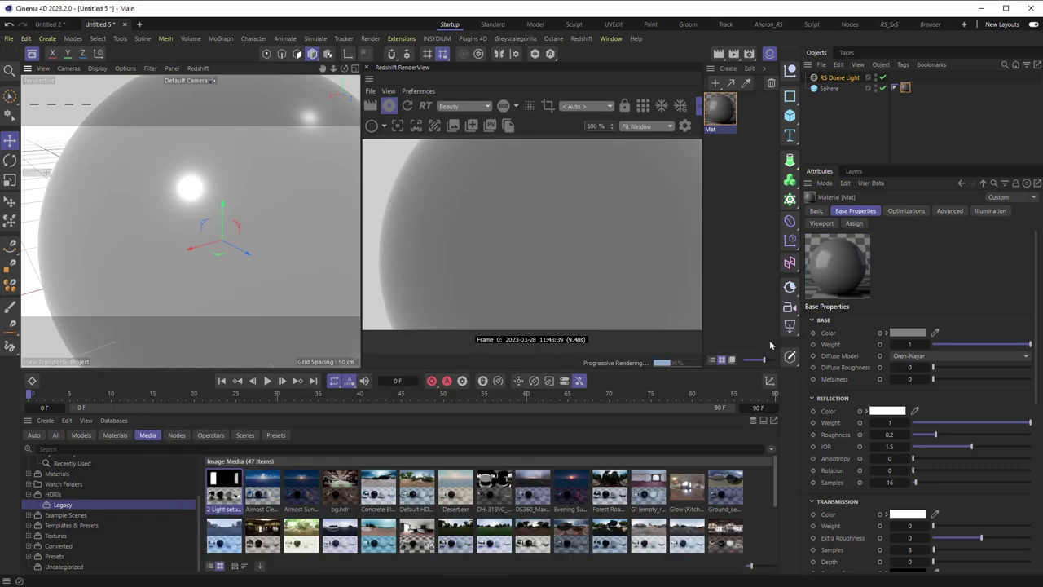
left_click(839, 77)
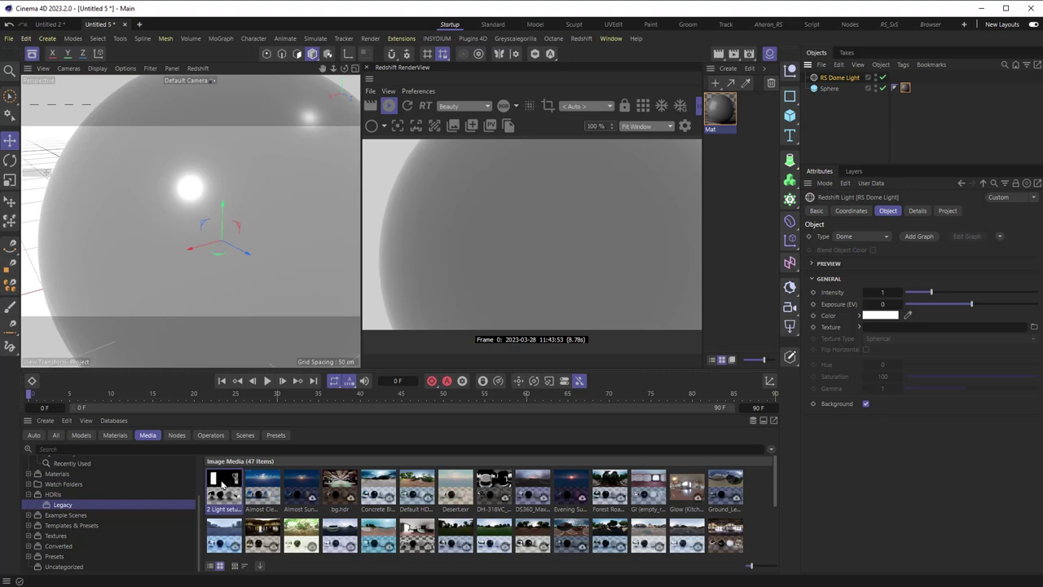
Step: Load the 2 Light setup CB.hdr HDRI onto the dome light and uncheck its Background
left_click_drag(224, 484, 883, 334)
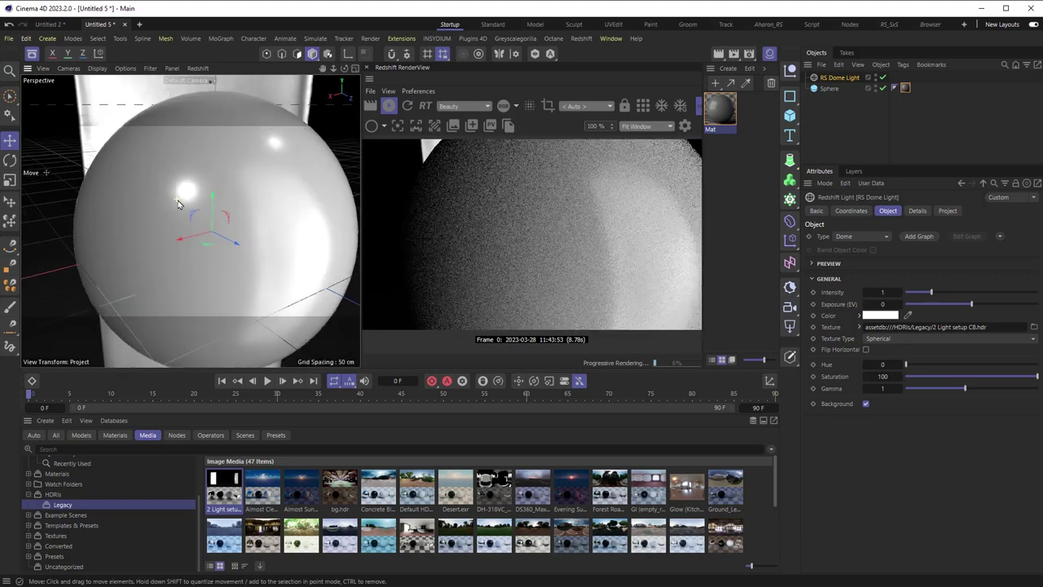
scroll(179, 203, "down", 3)
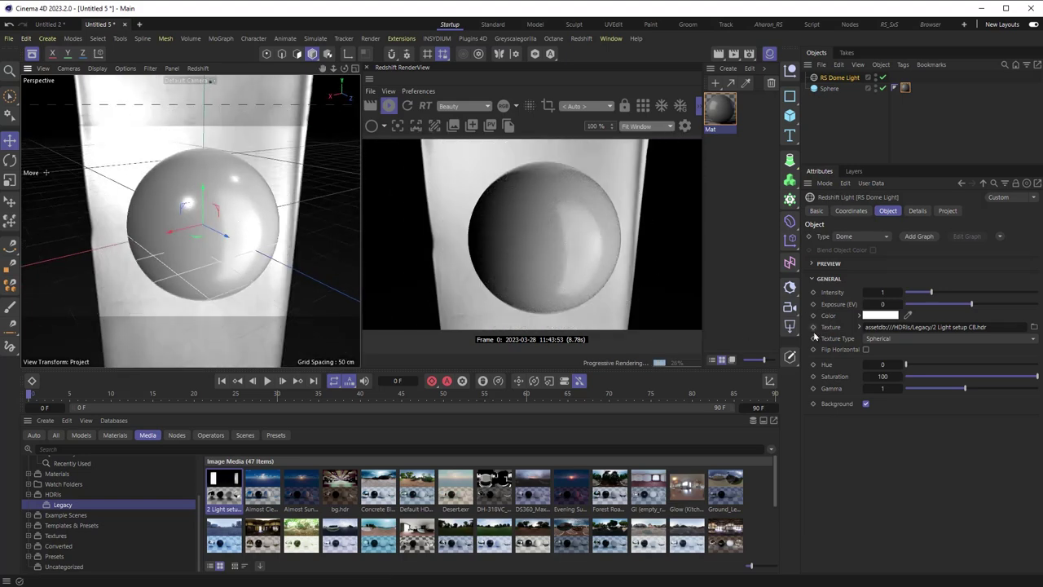
left_click(865, 403)
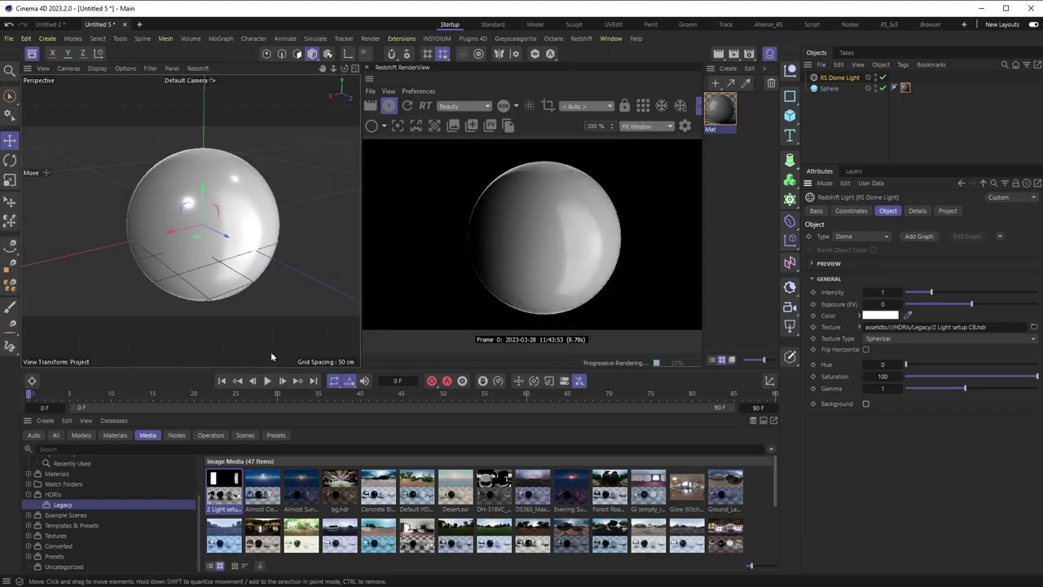
left_click_drag(224, 285, 253, 219, "alt")
scroll(243, 240, "up", 2)
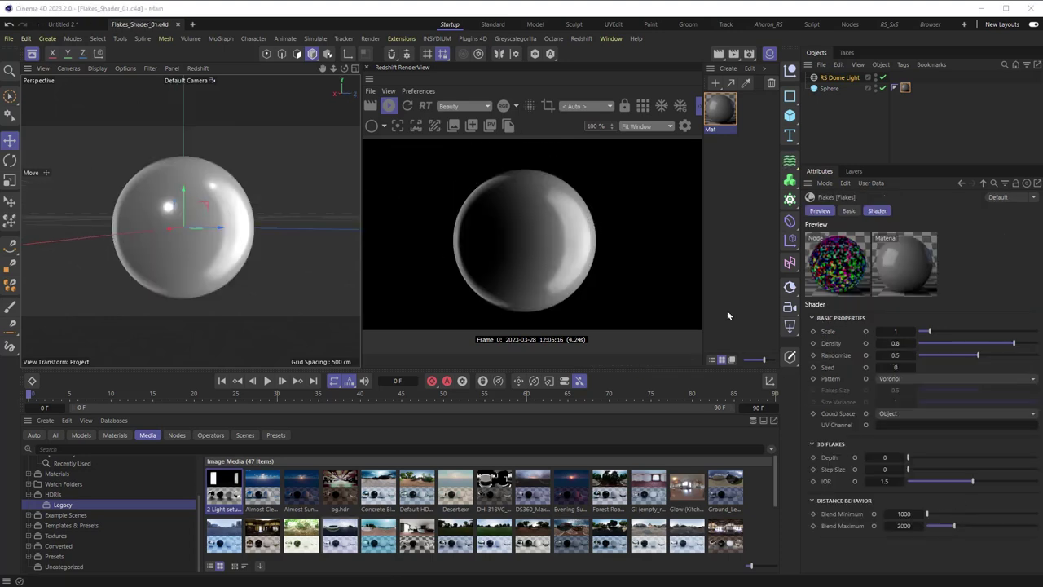
Step: Reopen Mat's node graph and show the RS Standard node's properties
double_click(720, 108)
left_click_drag(312, 254, 345, 256)
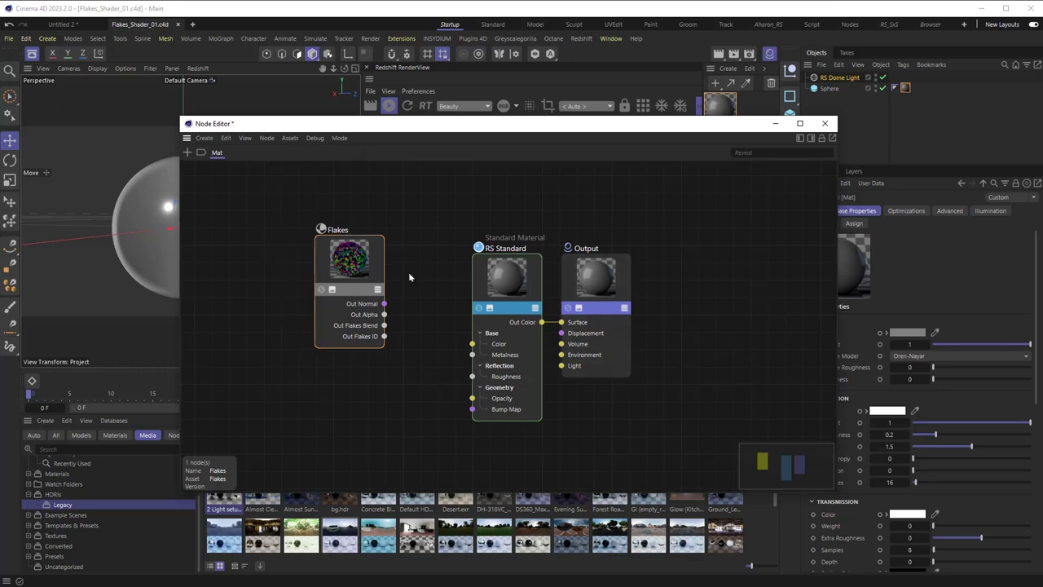
left_click(501, 280)
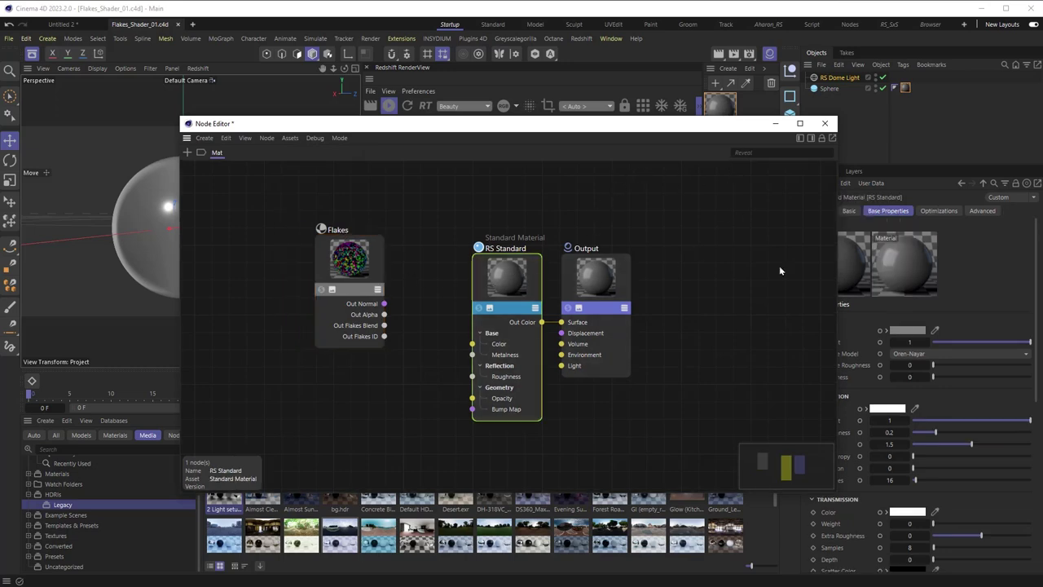
left_click(810, 138)
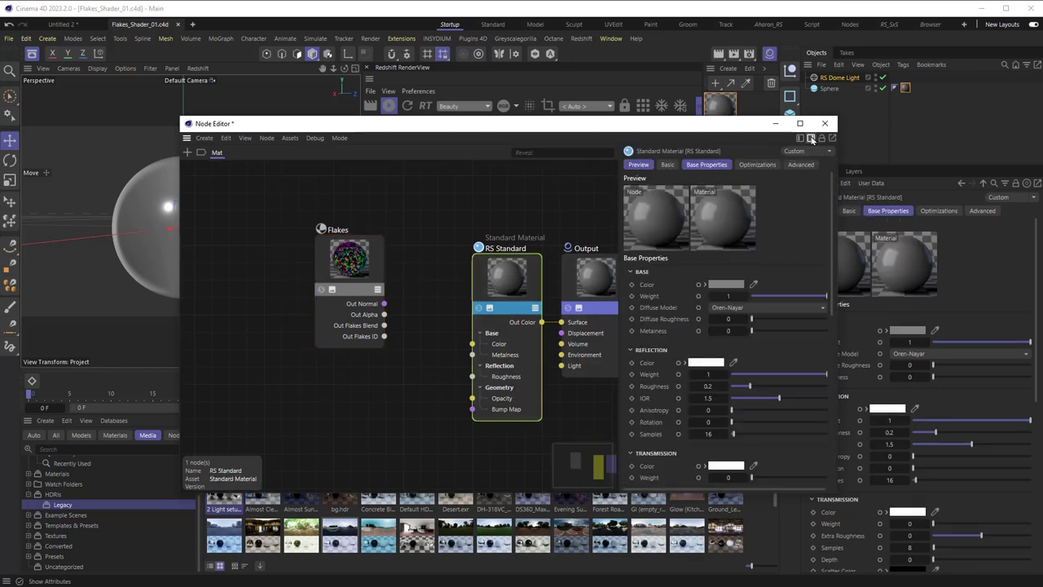
Step: Set the RS Standard base colour to a dark blue
left_click(724, 285)
left_click(802, 387)
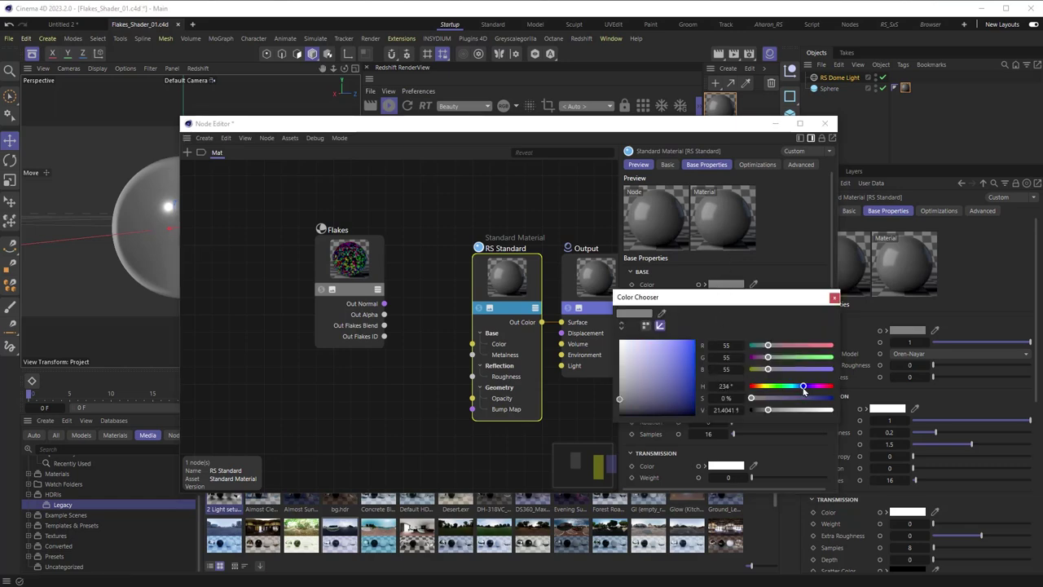
left_click_drag(803, 389, 800, 390)
left_click_drag(686, 401, 685, 386)
left_click(681, 393)
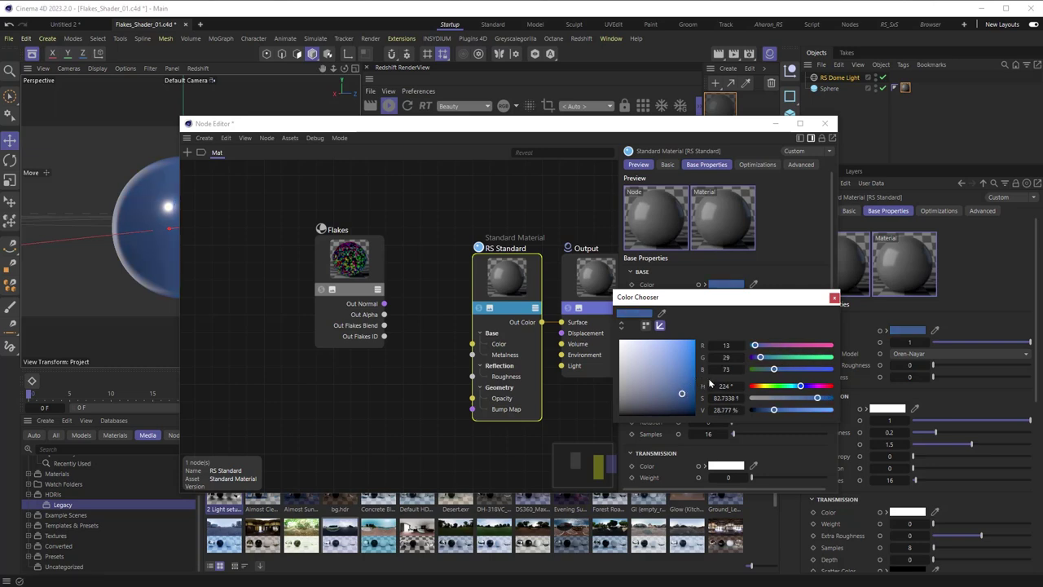
left_click(834, 298)
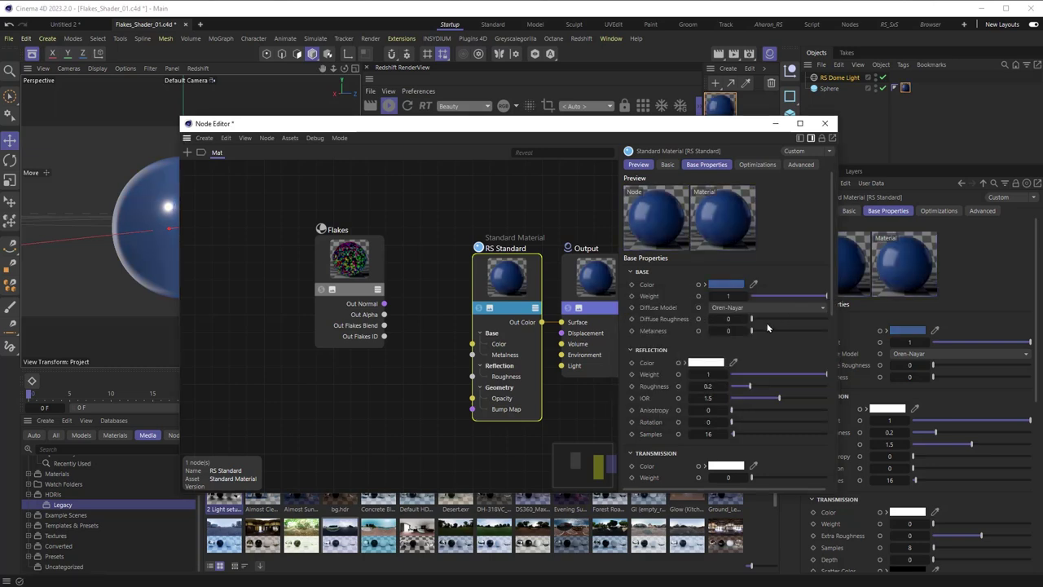
Step: Make the reflection colour a vivid magenta-purple
left_click(715, 362)
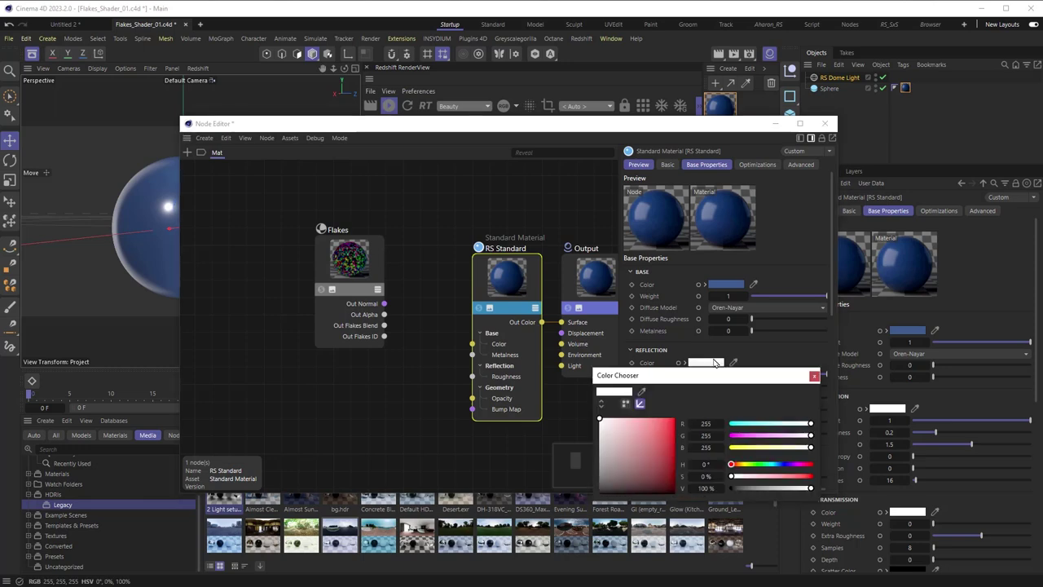
left_click_drag(744, 435, 730, 435)
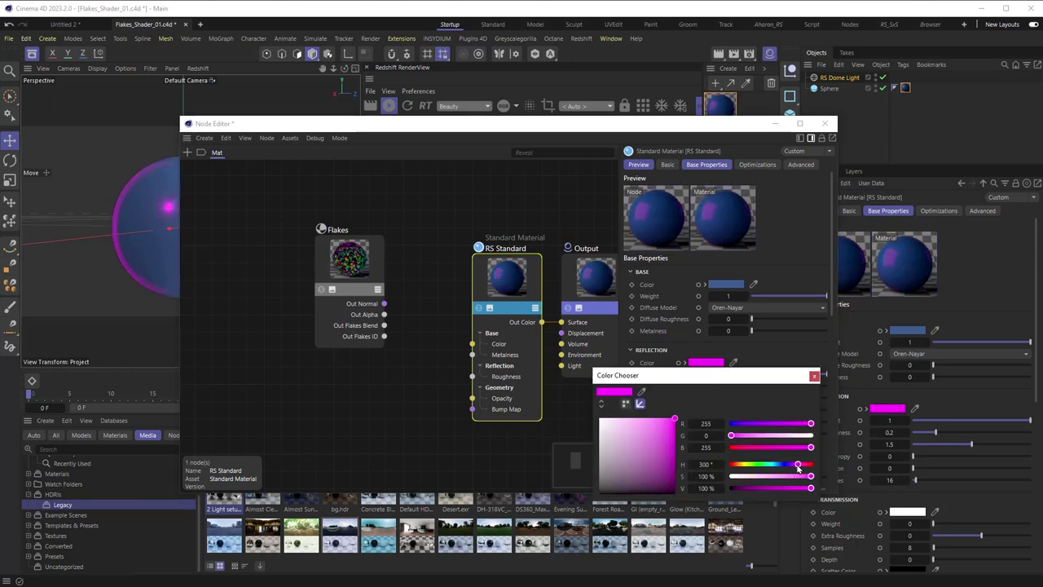
left_click_drag(798, 466, 795, 465)
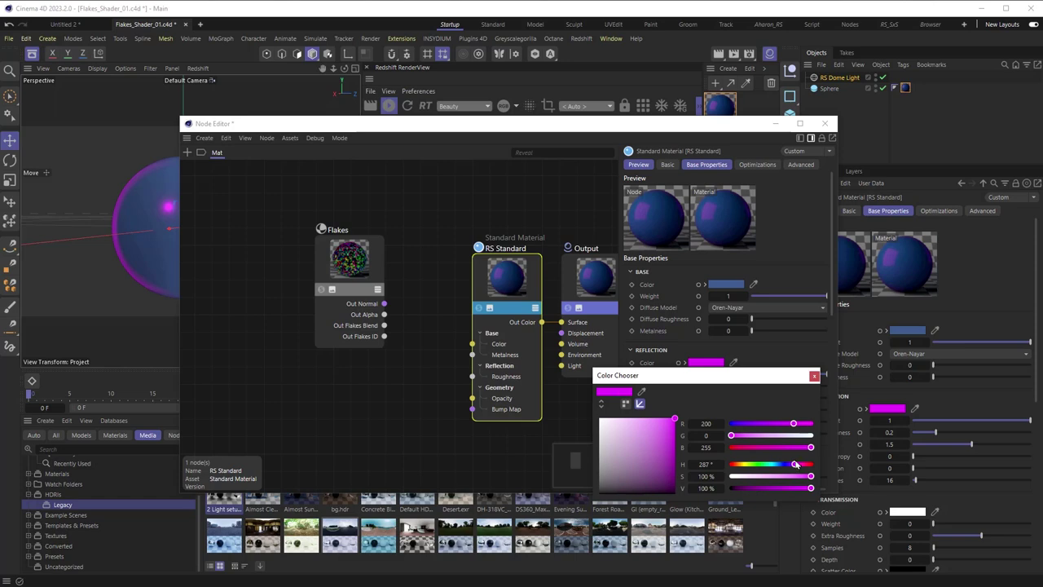
left_click(813, 376)
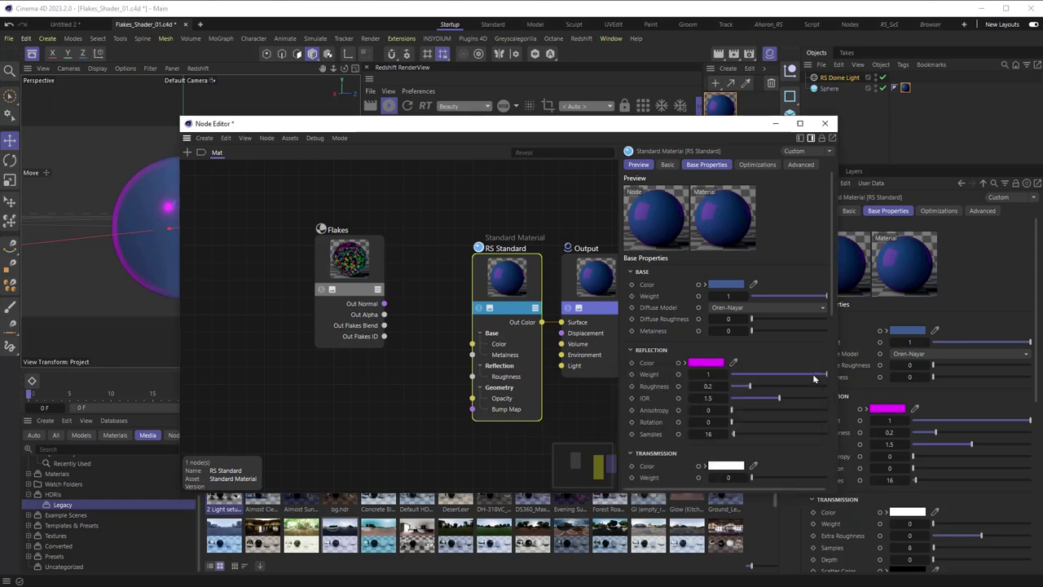
Step: Set the reflection roughness to 0.3
left_click(706, 386)
type(".3")
key("Return")
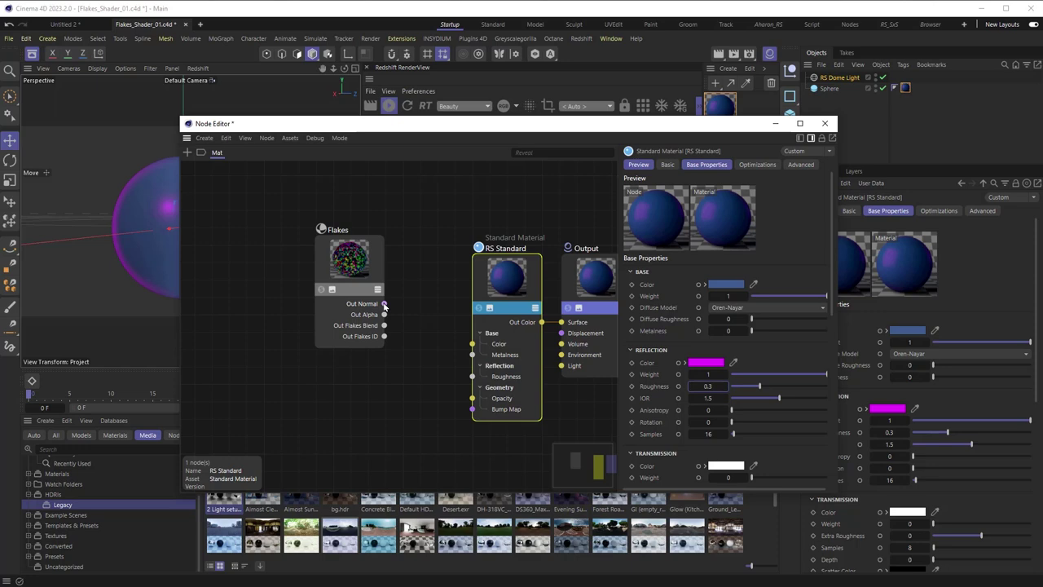
Step: Connect Flakes Out Normal to the RS Standard Bump Map, then select the Flakes node
left_click_drag(384, 304, 473, 410)
left_click_drag(604, 127, 551, 308)
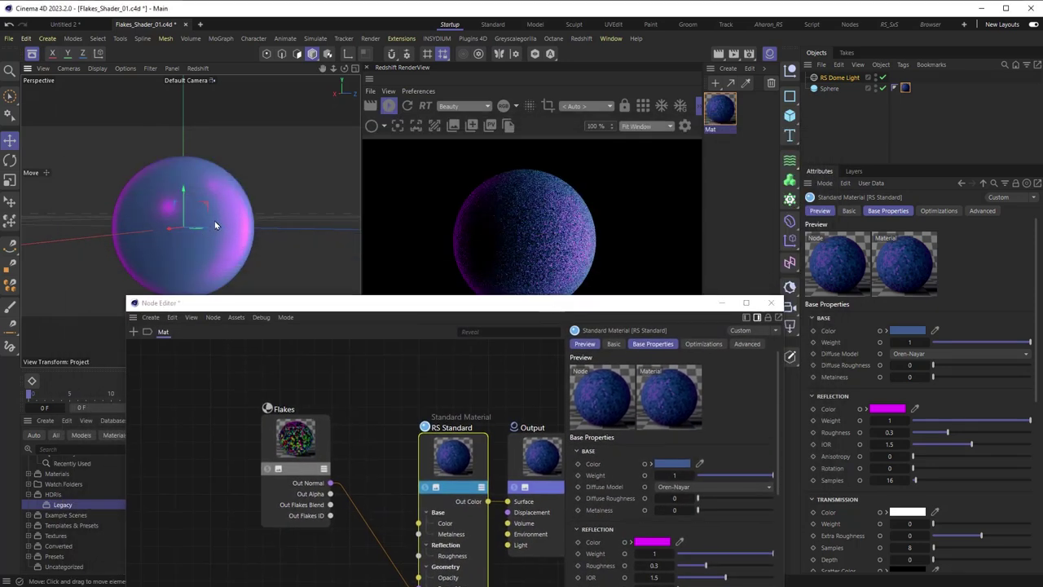
scroll(216, 220, "up", 3)
scroll(220, 220, "up", 2)
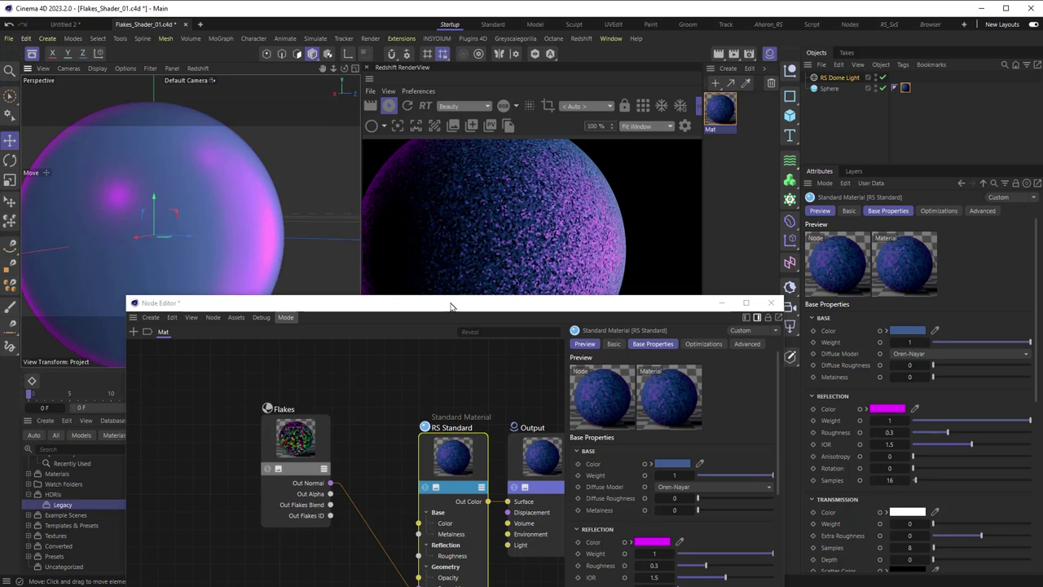
left_click_drag(450, 303, 391, 240)
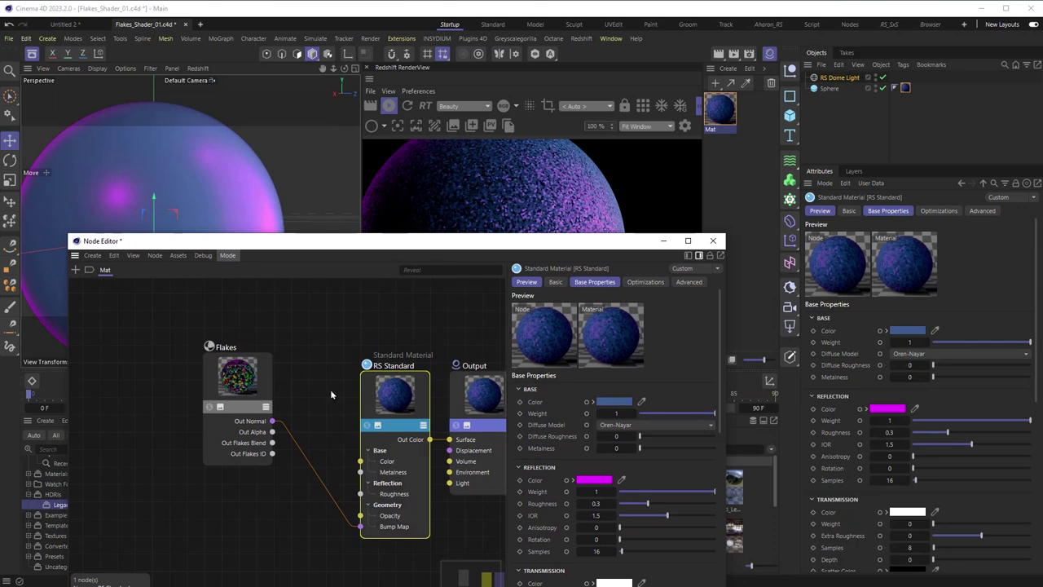
left_click(244, 377)
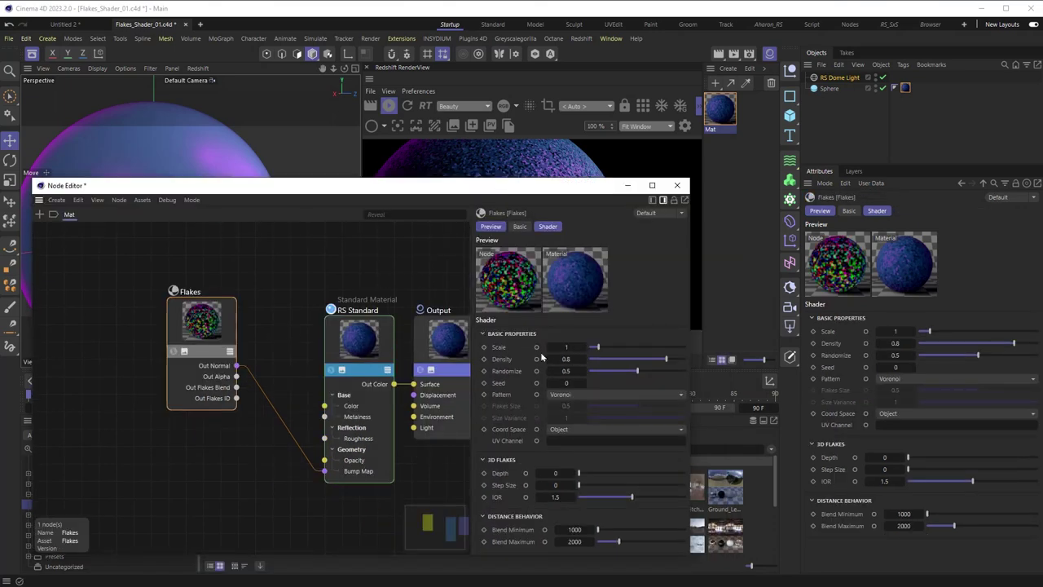
Step: Enter 0.1 as the Flakes Scale, then select RS Standard and close the Node Editor
left_click(571, 348)
type(".1")
key("Return")
left_click_drag(576, 191, 581, 257)
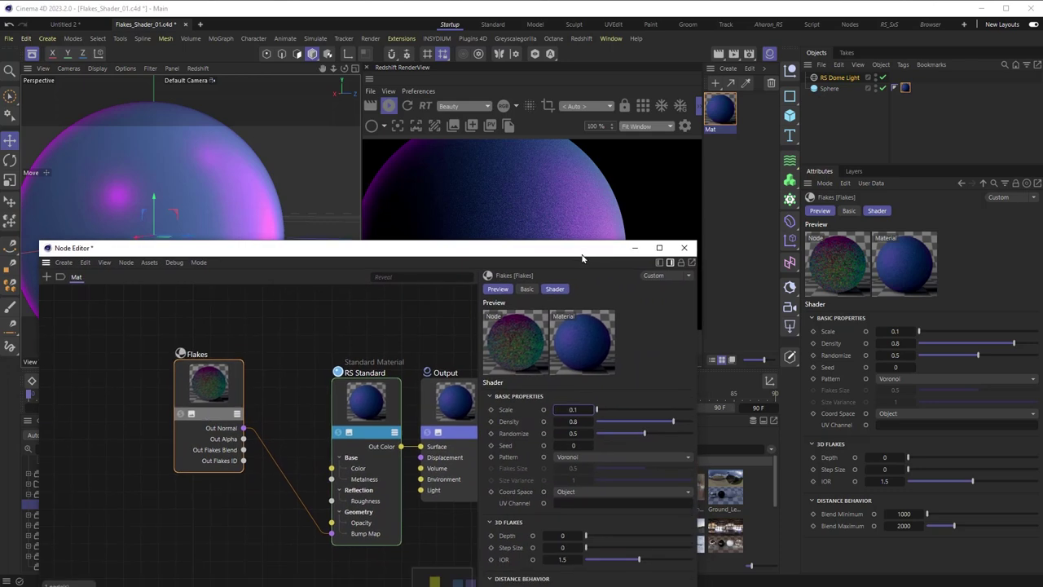
left_click_drag(582, 258, 567, 183)
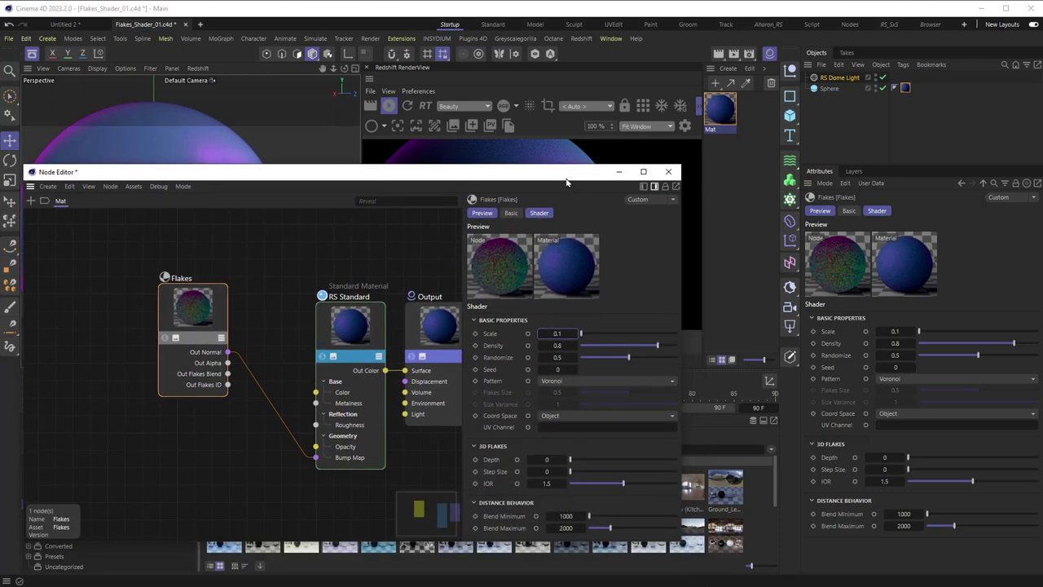
left_click(374, 336)
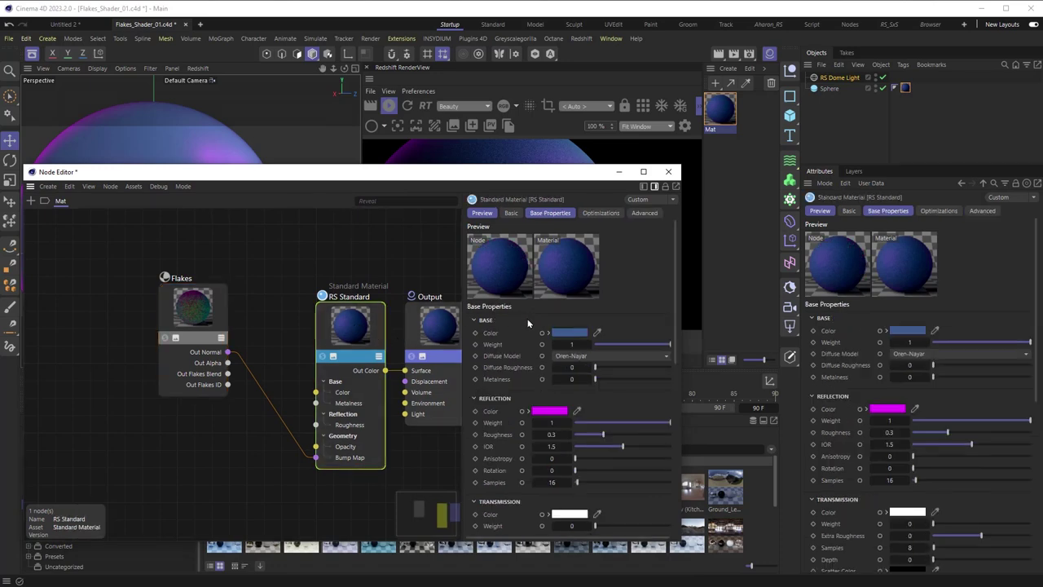
left_click(668, 171)
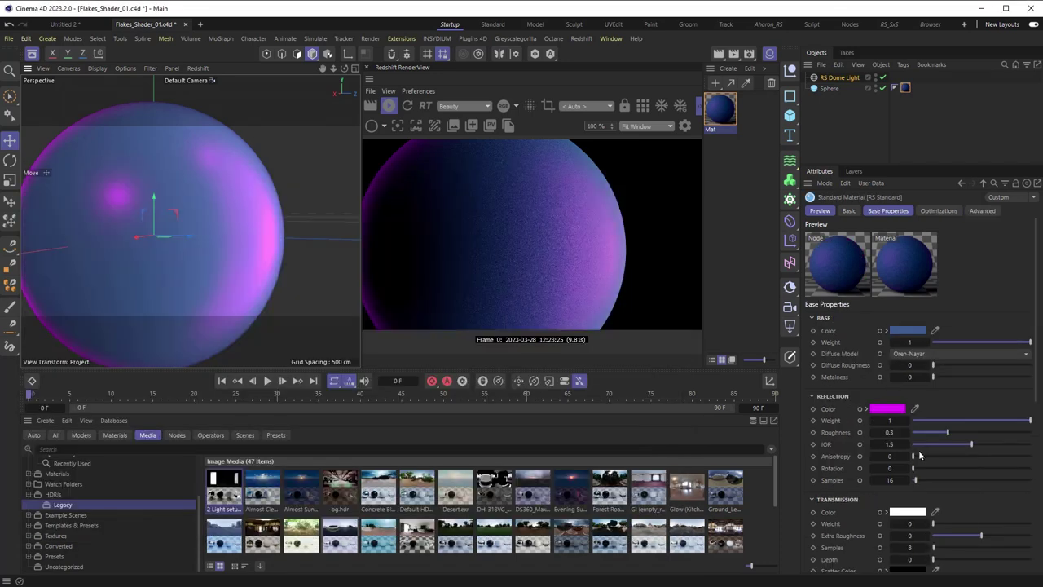
Step: In the Coat section, set Coat Weight to 0.3 and Coat Roughness to 0.1
scroll(950, 485, "down", 5)
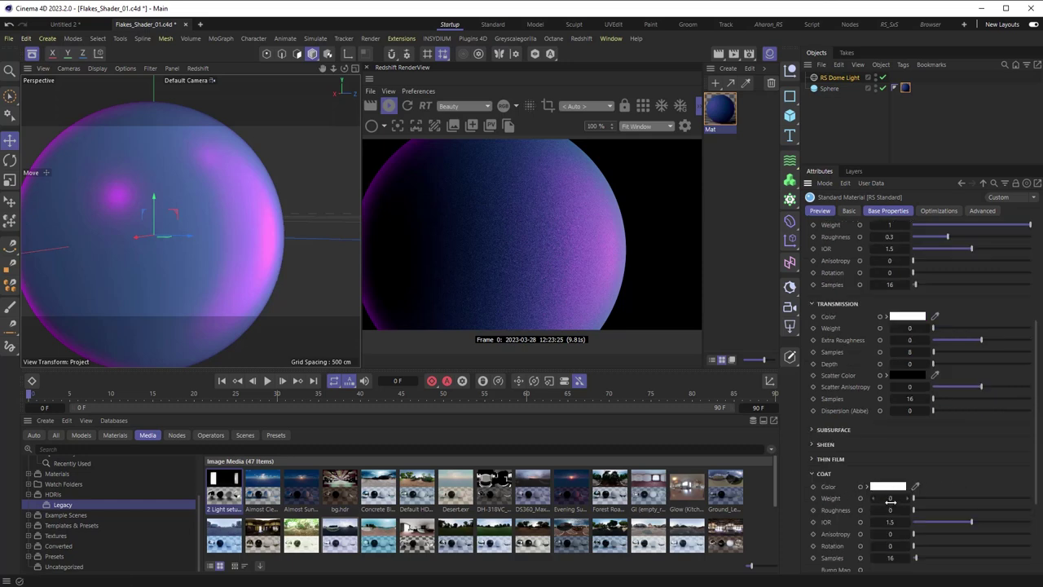
left_click_drag(923, 501, 1028, 497)
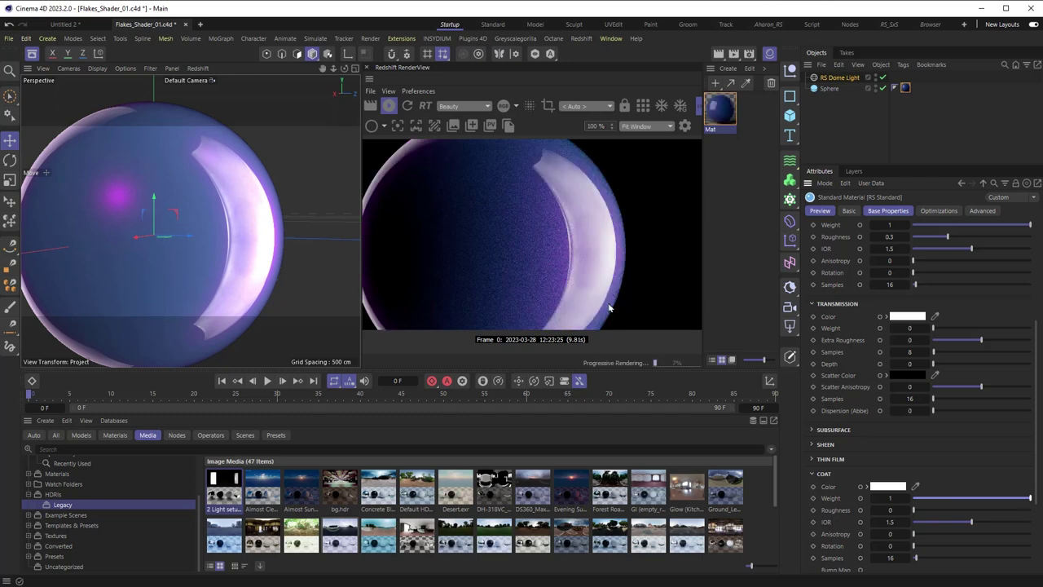
left_click(878, 499)
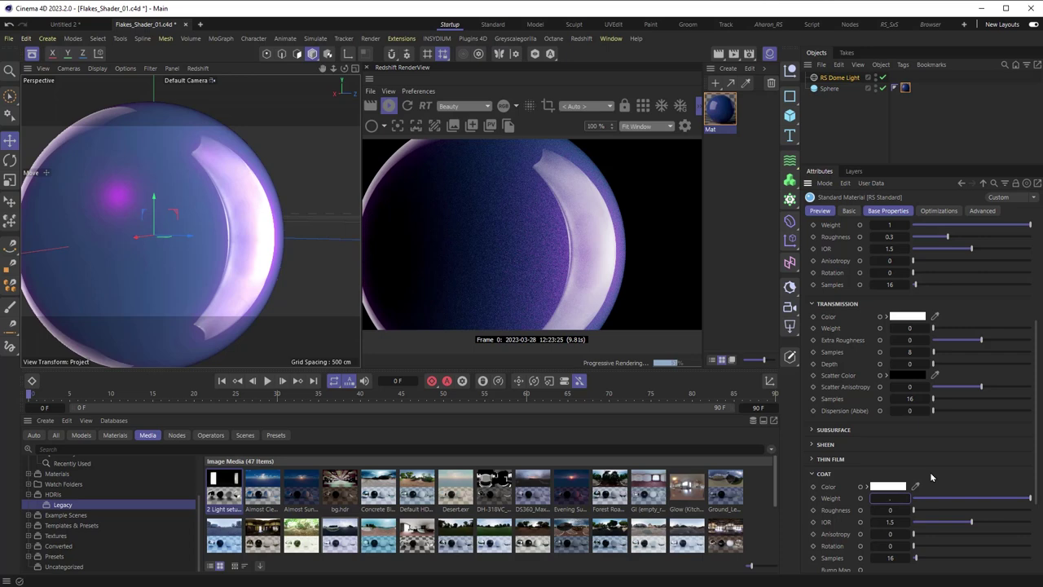
type(".3")
key("Return")
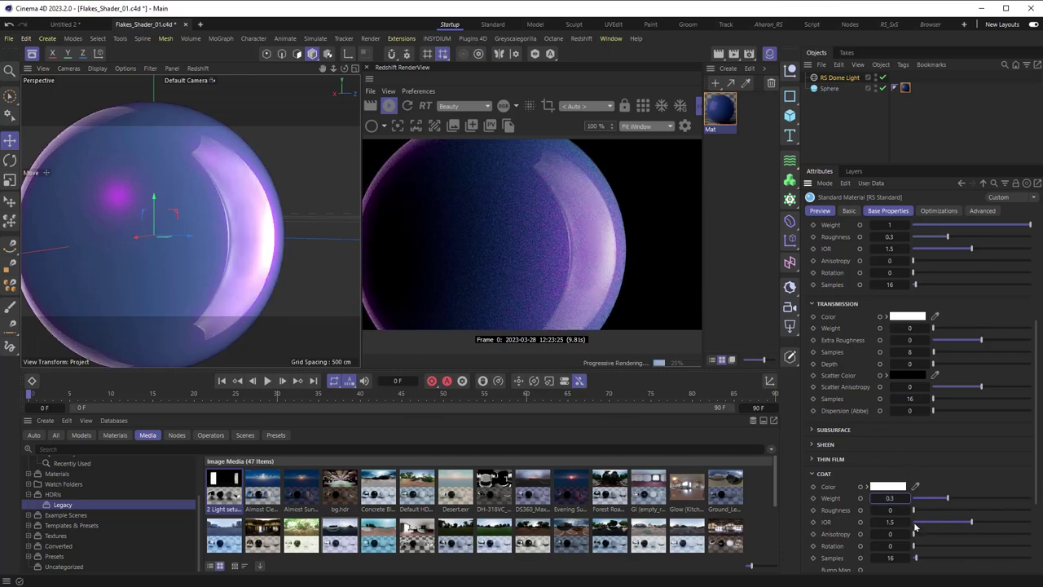
left_click(901, 509)
type(".5")
key("Return")
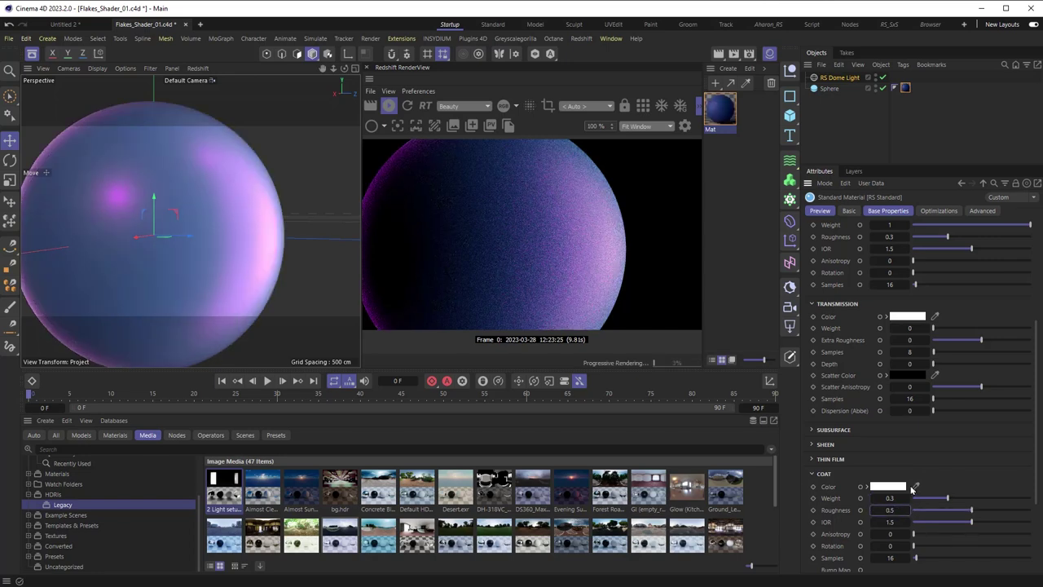
left_click(890, 509)
type(".1")
key("Return")
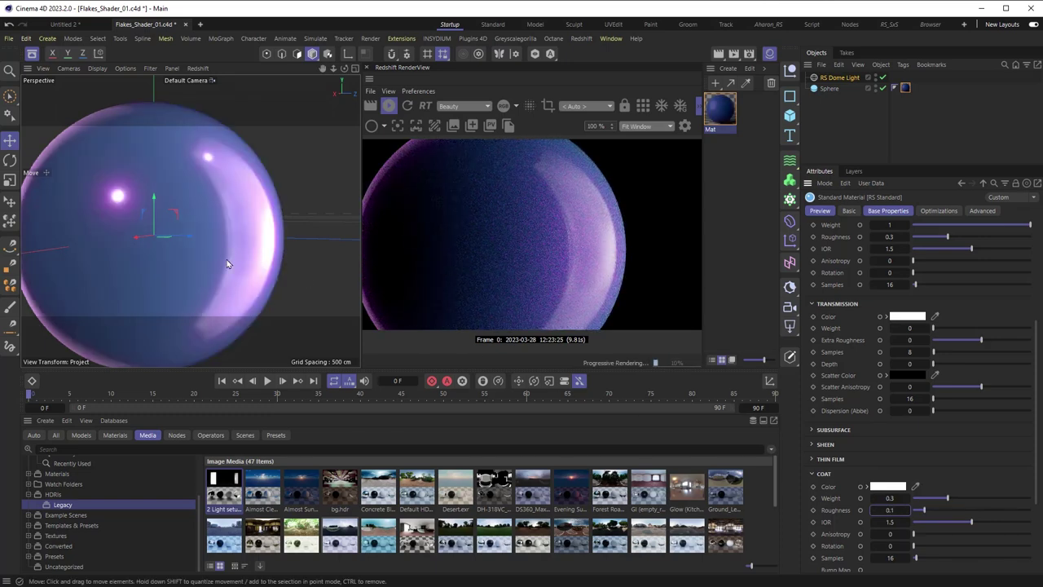
scroll(224, 262, "down", 5)
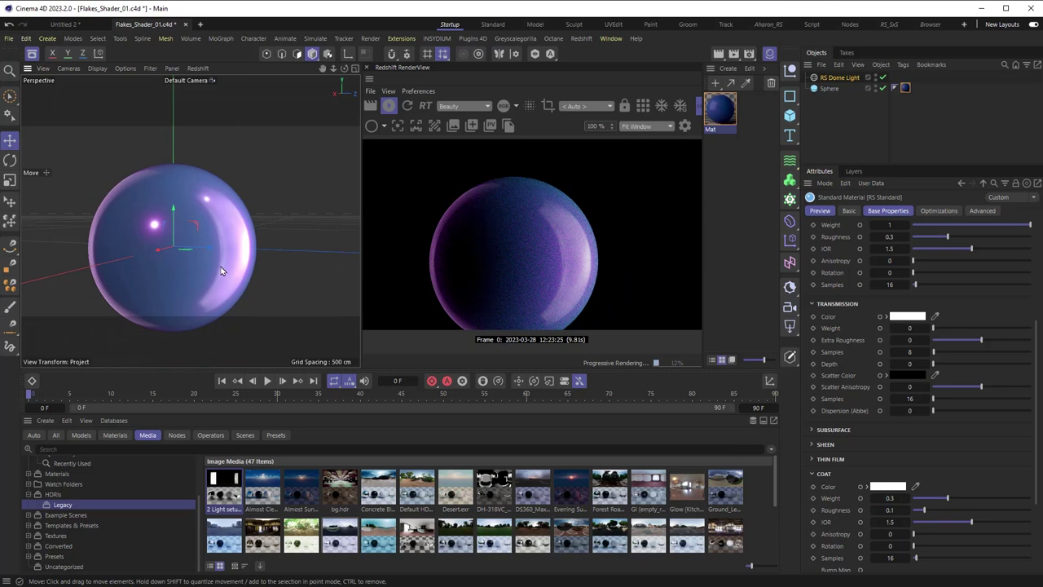
middle_click_drag(221, 270, 249, 250, "alt")
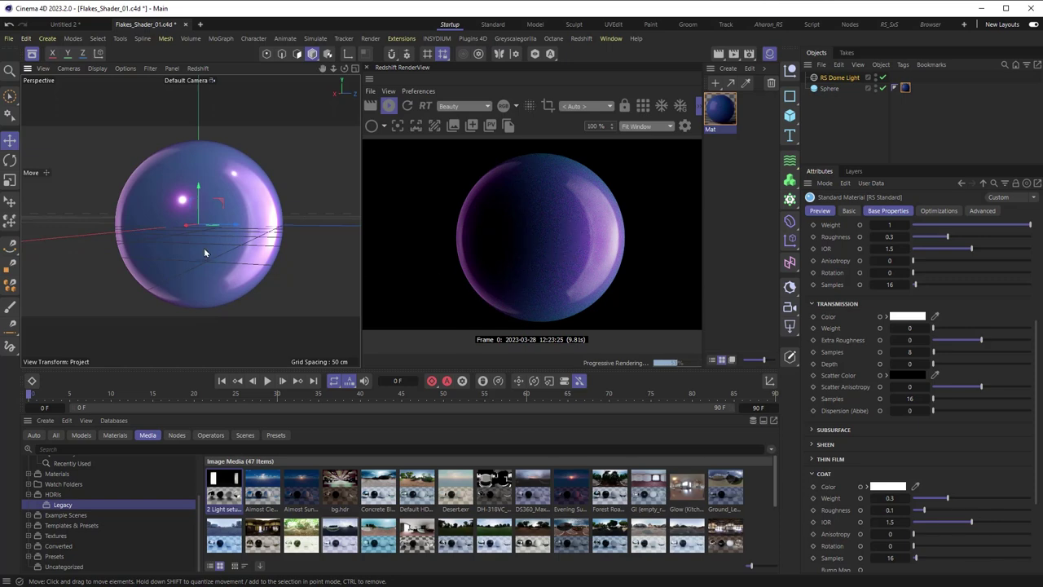
scroll(247, 255, "down", 5)
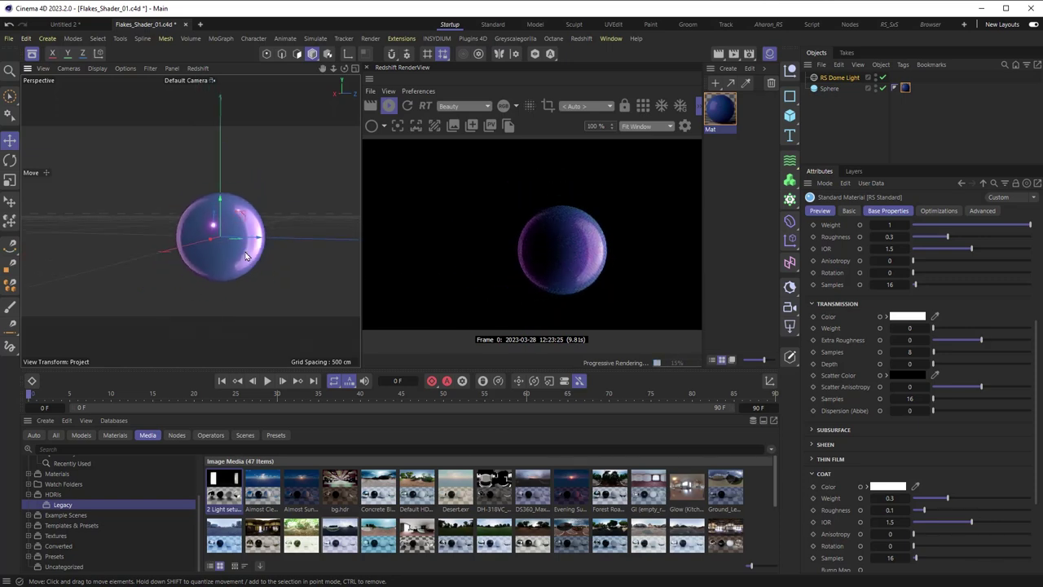
scroll(249, 254, "down", 2)
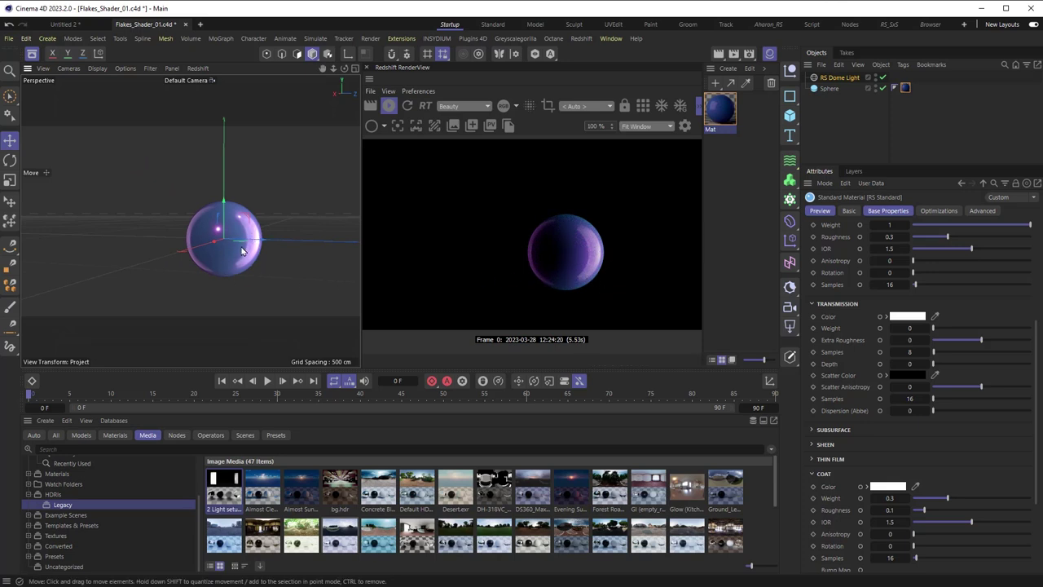
scroll(241, 251, "up", 6)
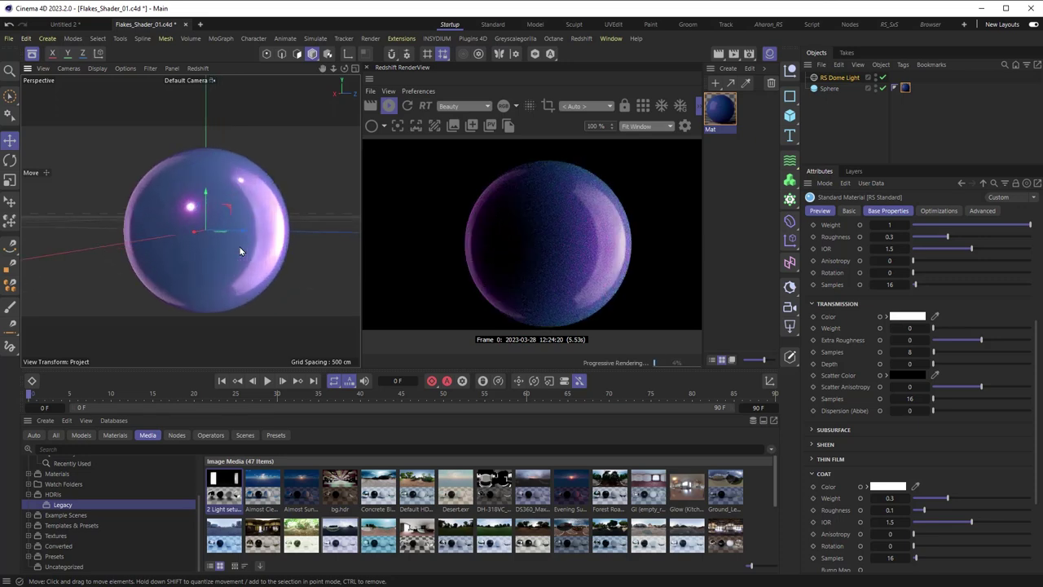
scroll(240, 249, "down", 6)
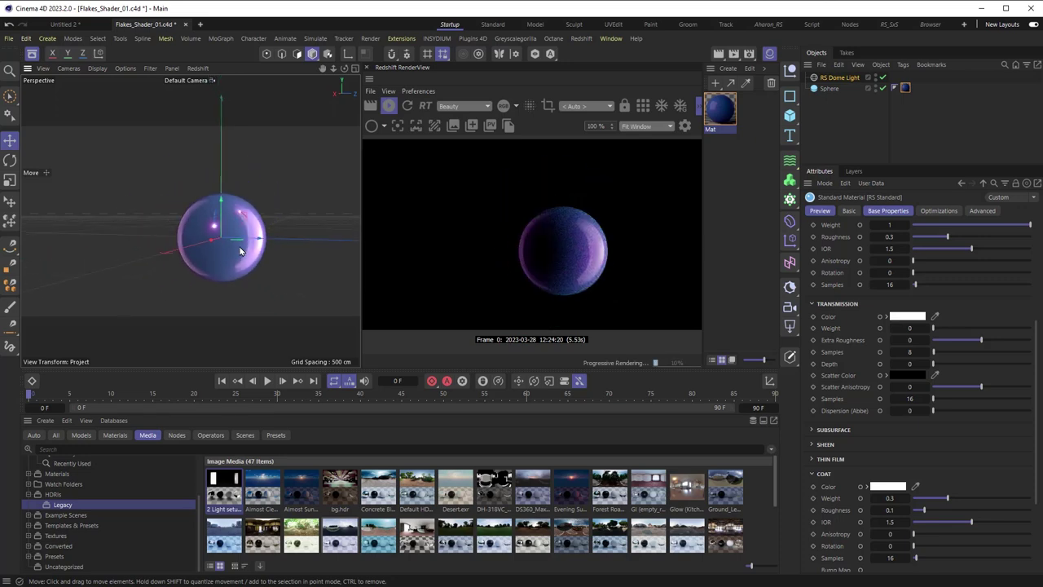
scroll(240, 251, "down", 2)
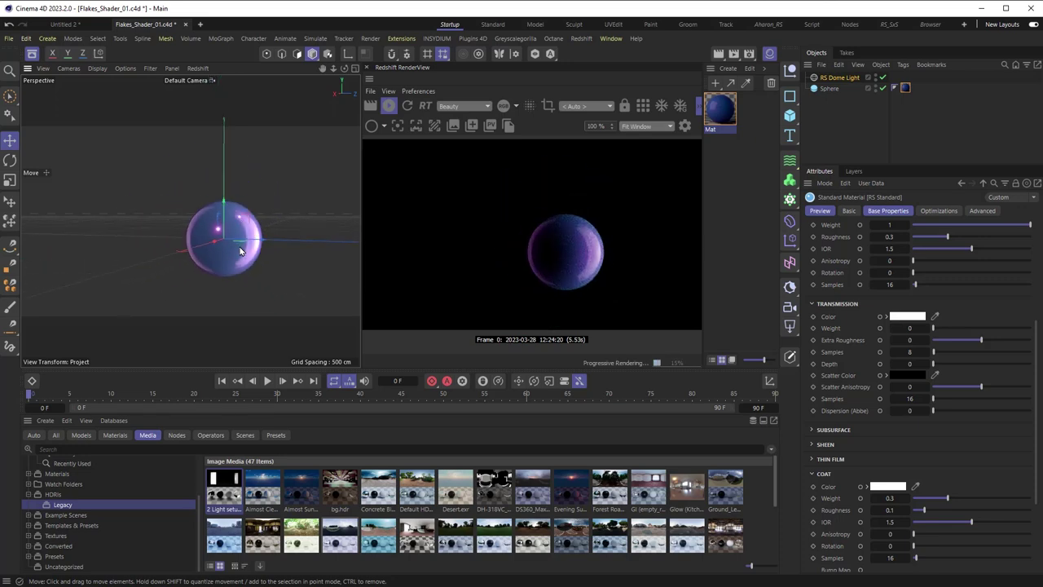
scroll(224, 251, "up", 4)
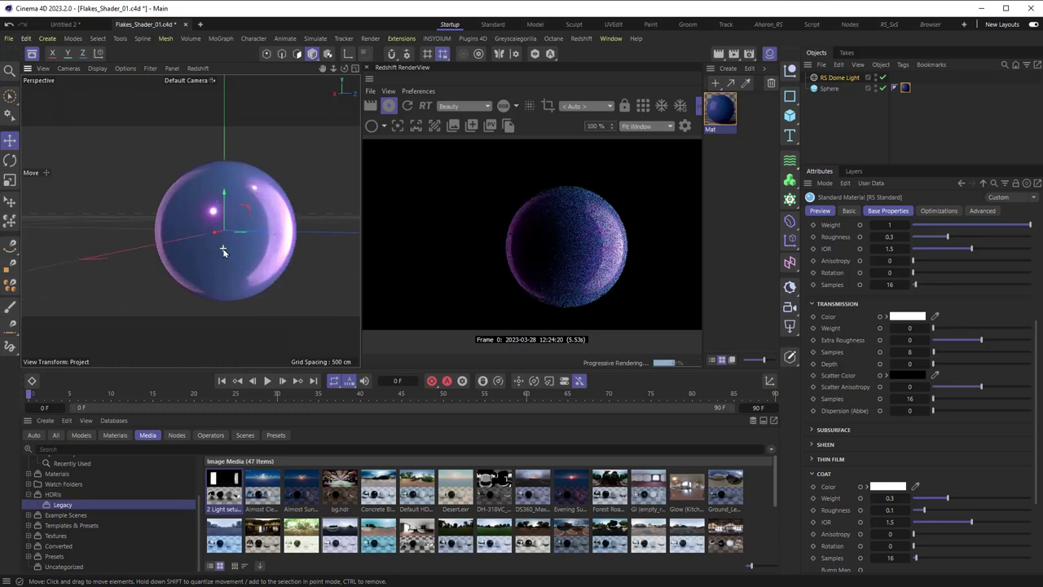
Step: Open the Mat material's node graph and show the Flakes node settings
double_click(715, 114)
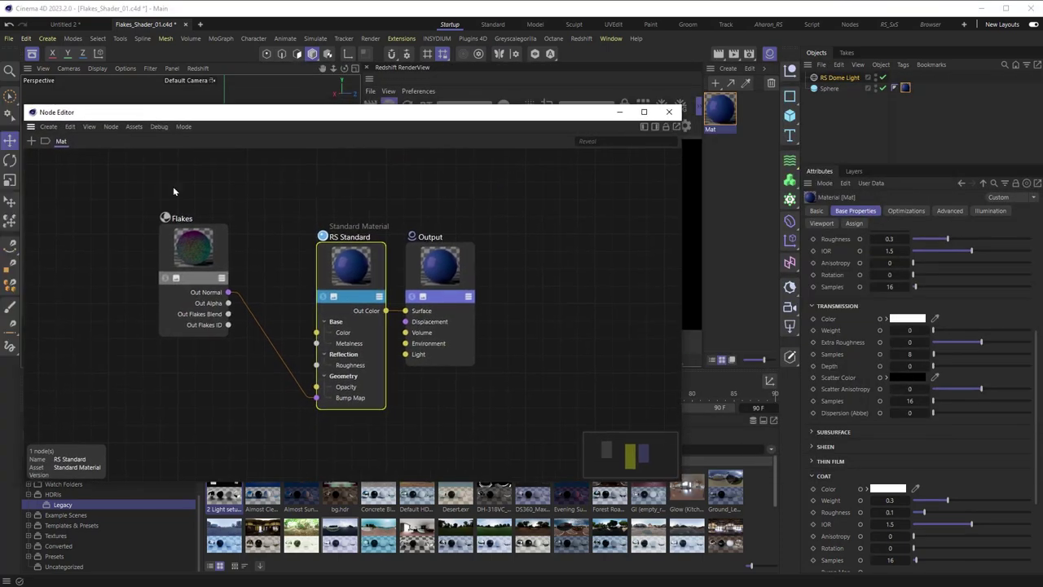
left_click(199, 250)
left_click(655, 126)
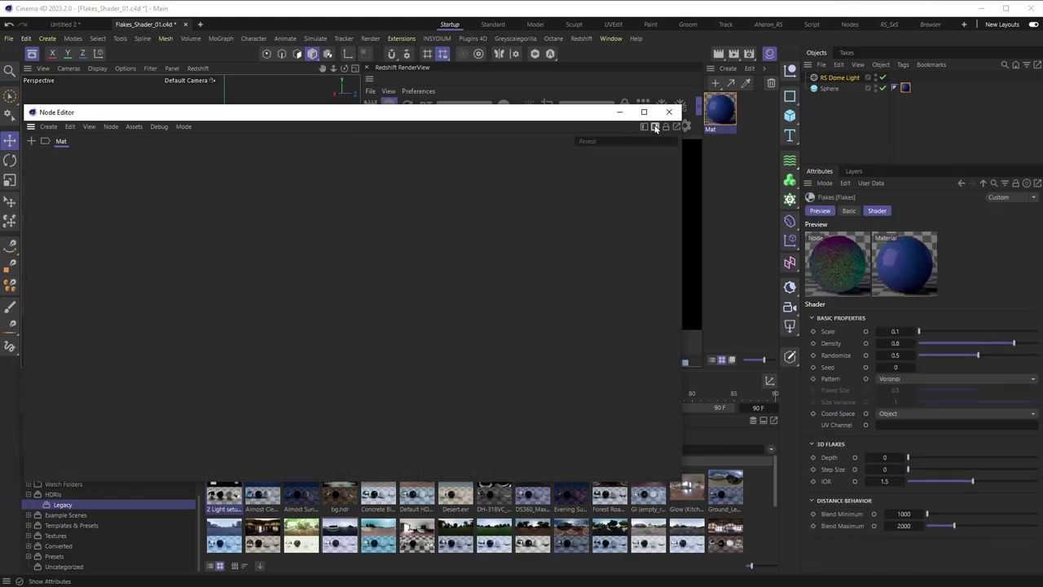
left_click_drag(587, 119, 557, 115)
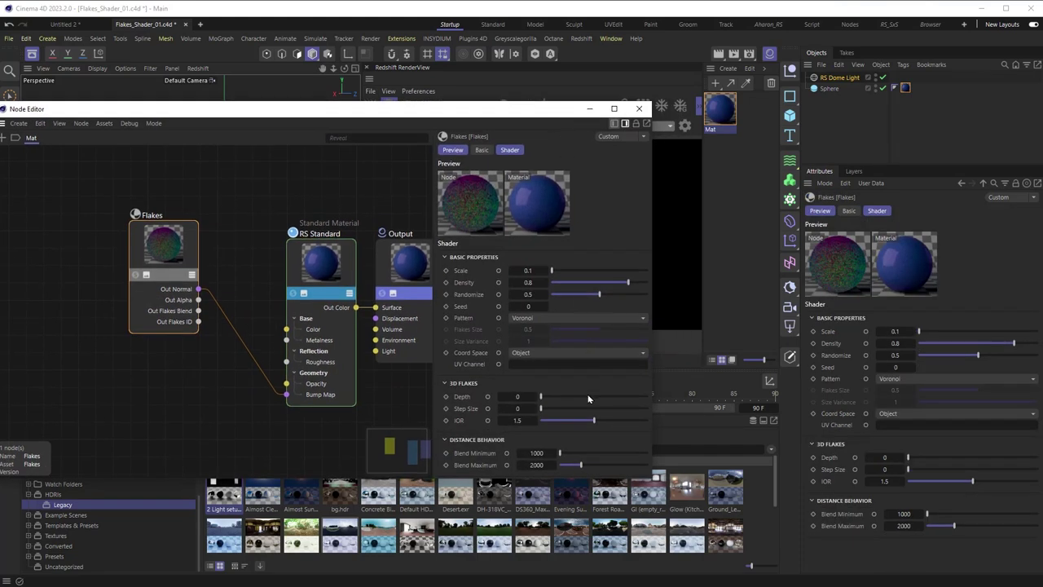
Step: Set Flakes Blend Minimum to 1 and Blend Maximum to 20, then close the editor
double_click(536, 453)
type("1")
key("Return")
key("Tab")
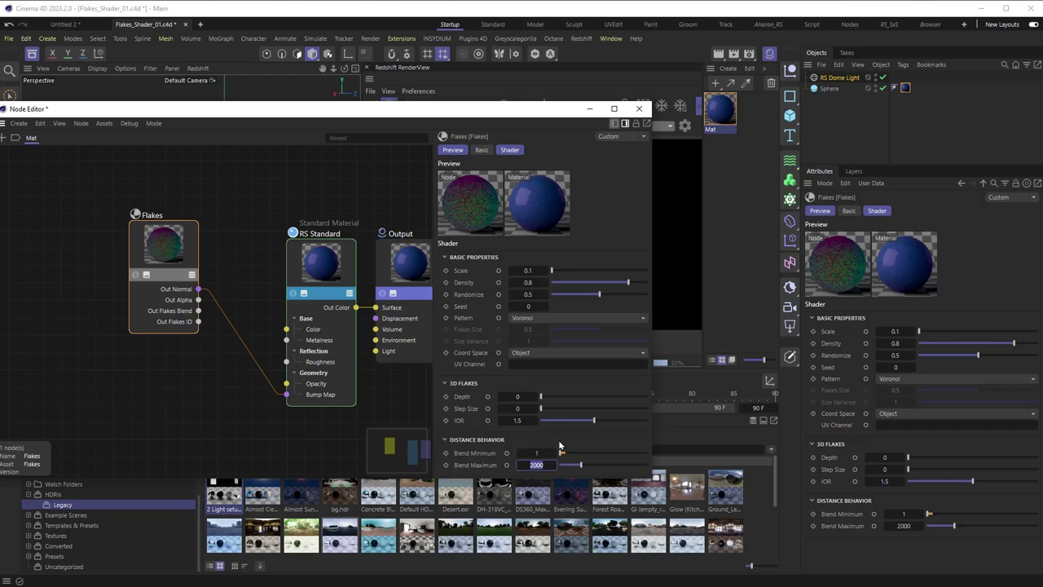
type("20")
key("Return")
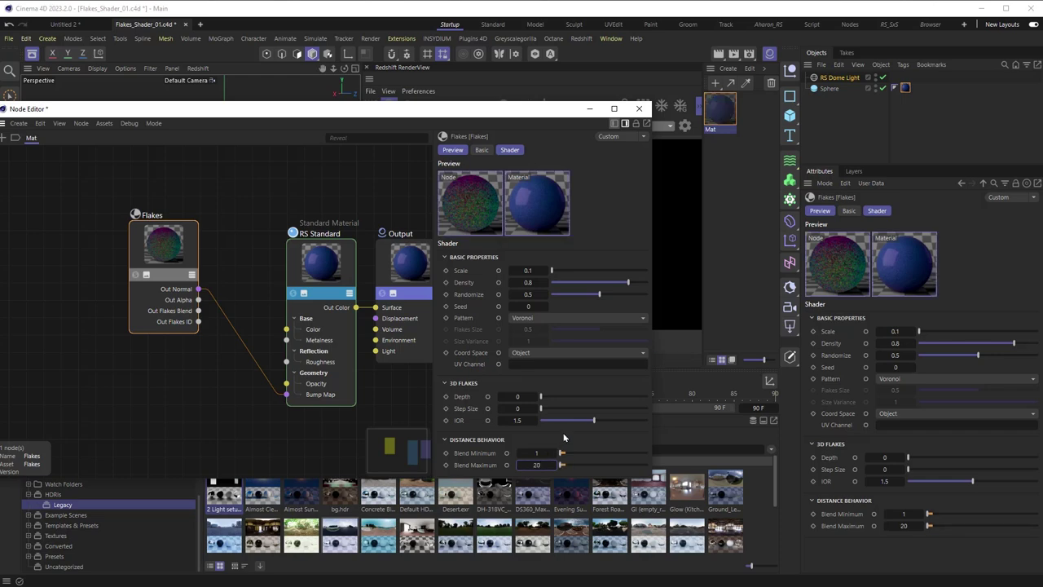
left_click(589, 108)
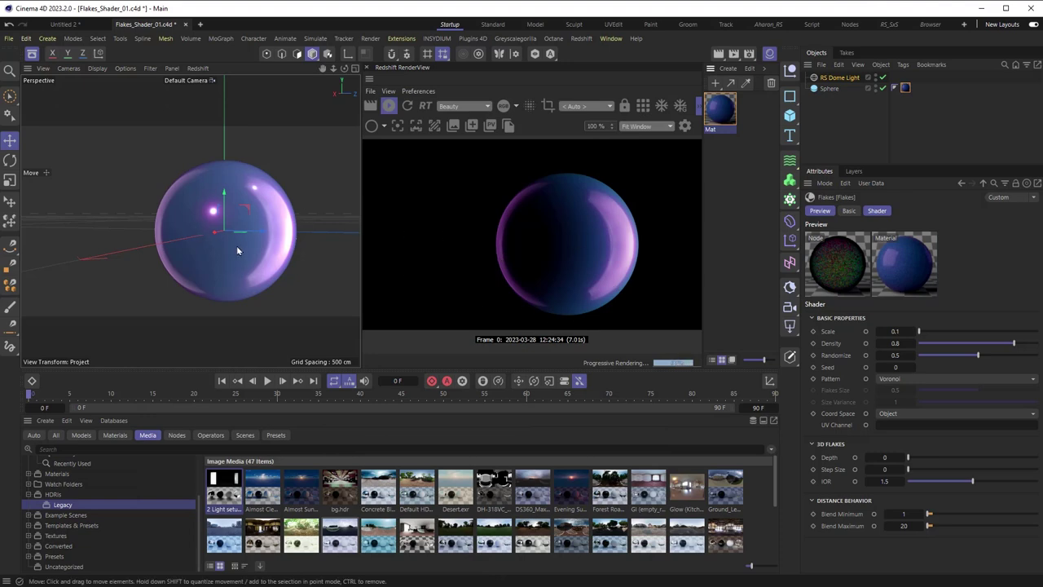
Step: Try a Flakes Blend Maximum of 200 and zoom the view to judge the render
scroll(273, 234, "up", 2)
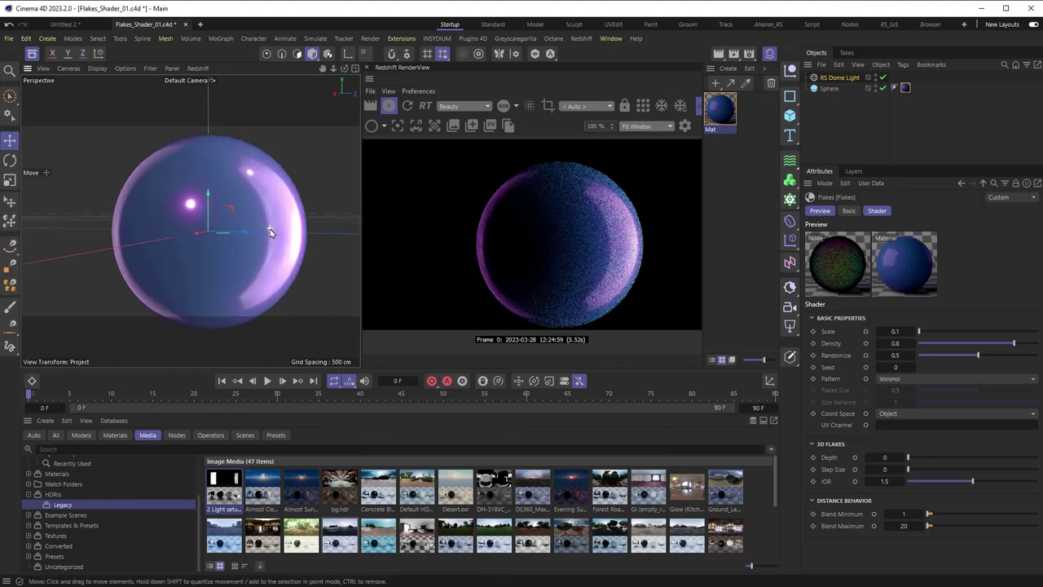
scroll(270, 232, "up", 2)
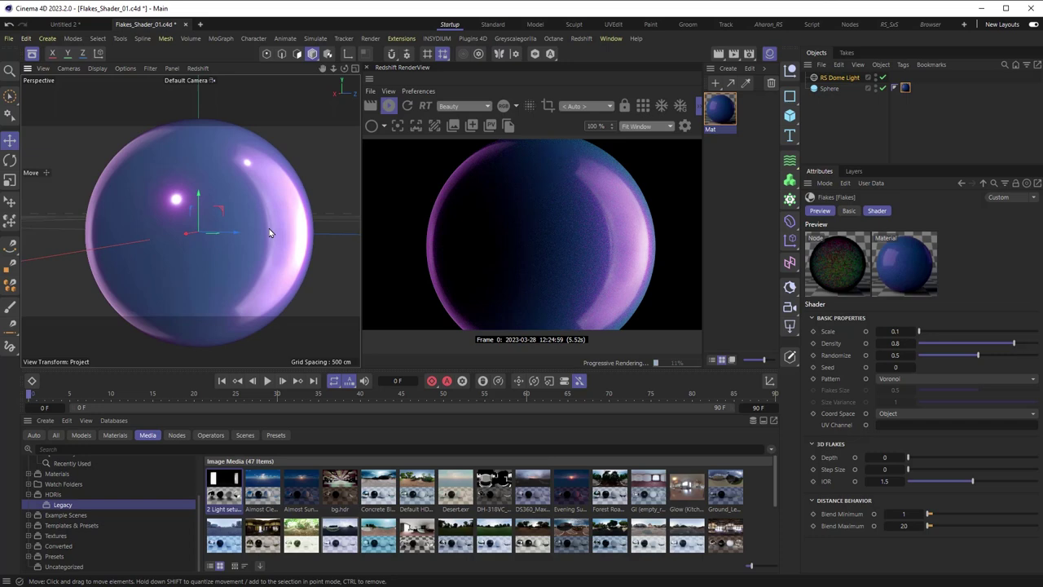
scroll(269, 233, "up", 3)
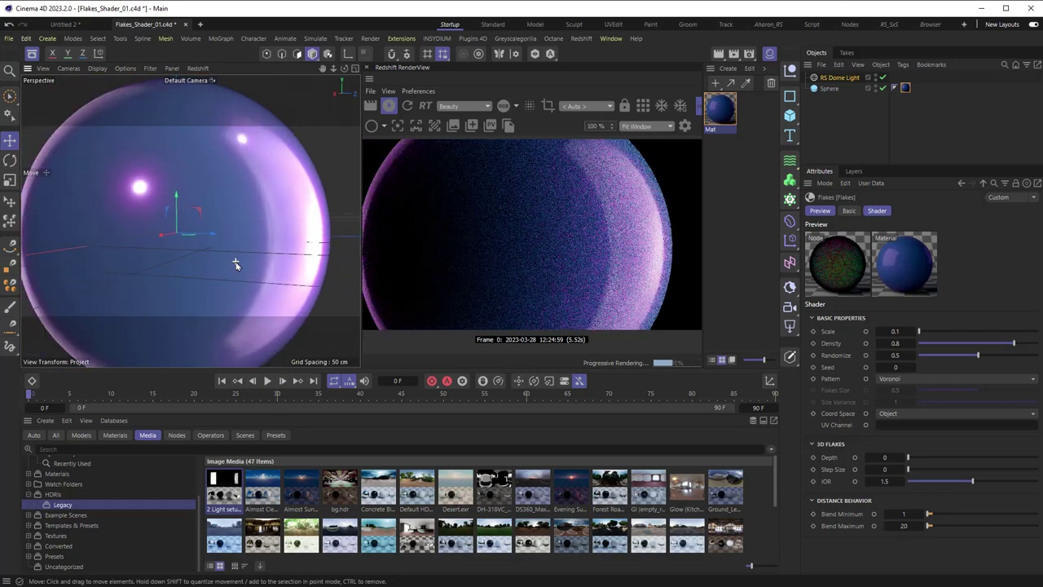
scroll(236, 264, "down", 4)
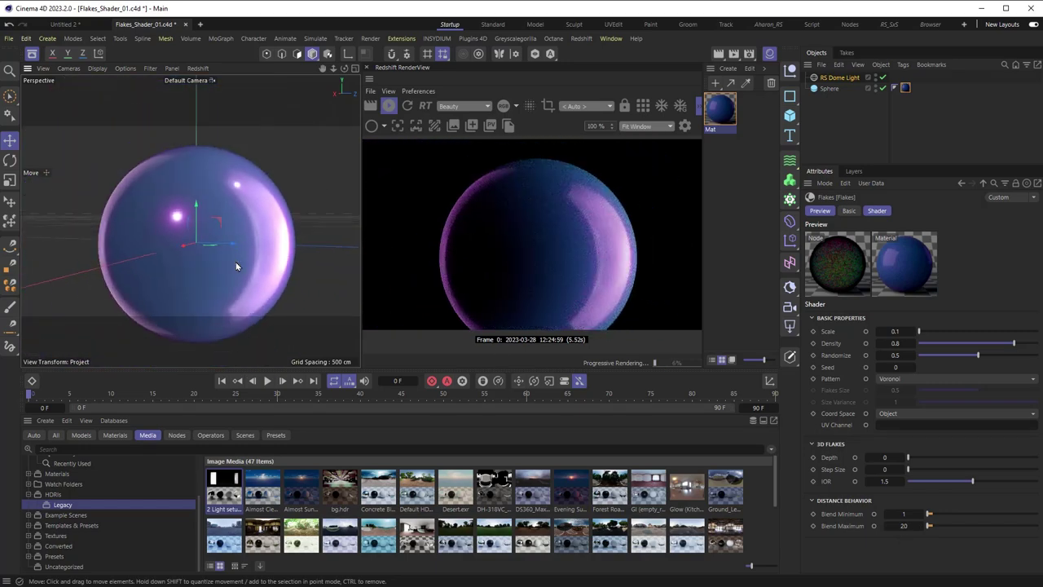
scroll(237, 265, "up", 1)
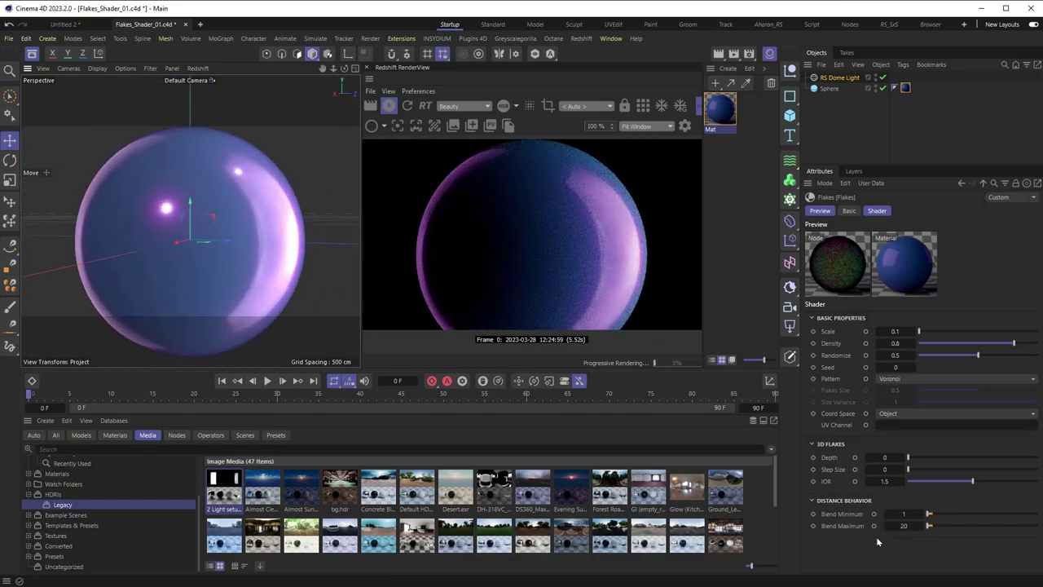
left_click(906, 526)
type("200")
key("Return")
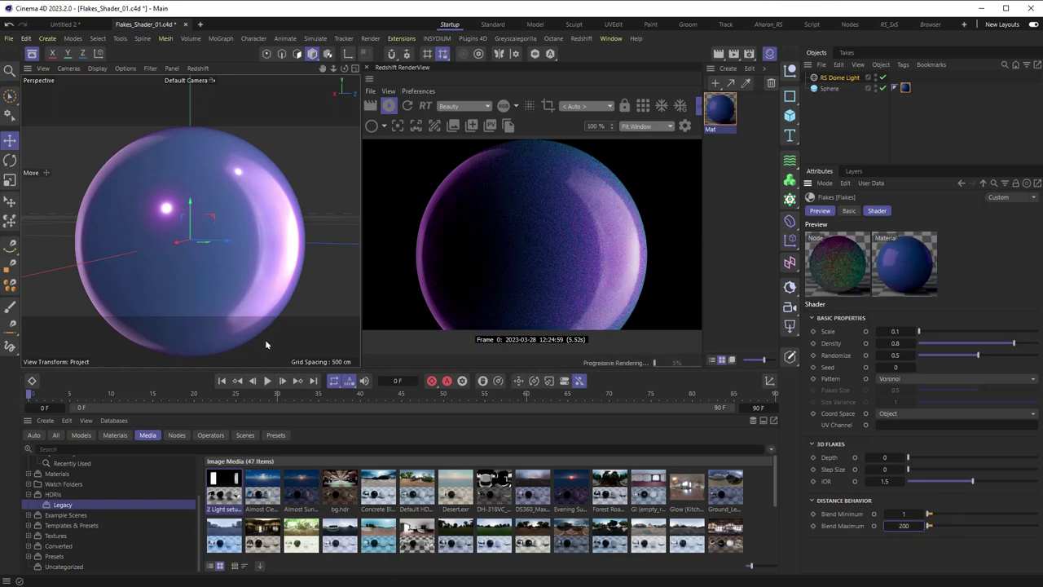
scroll(226, 273, "down", 5)
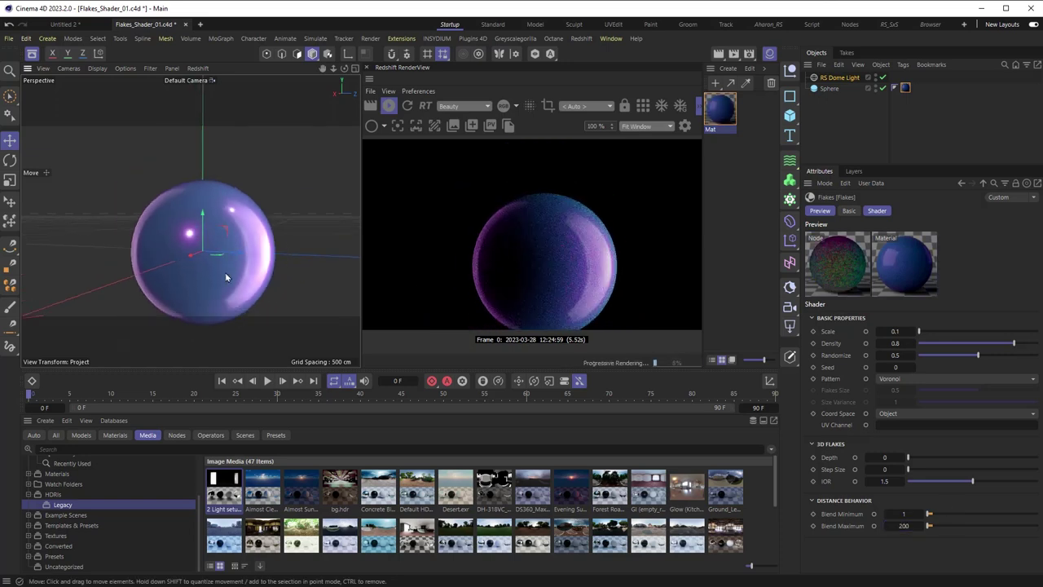
scroll(226, 277, "down", 3)
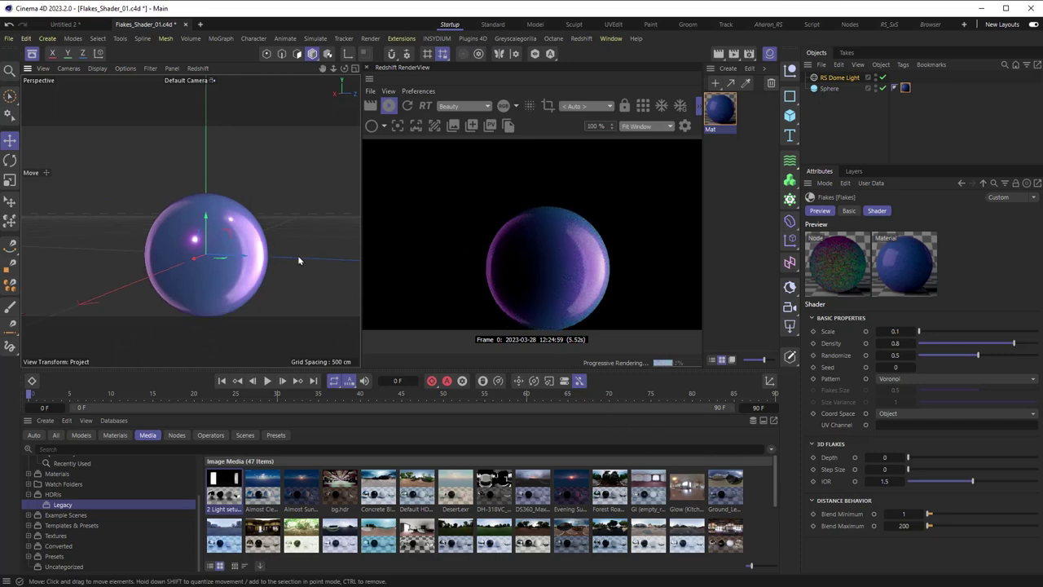
scroll(230, 265, "up", 5)
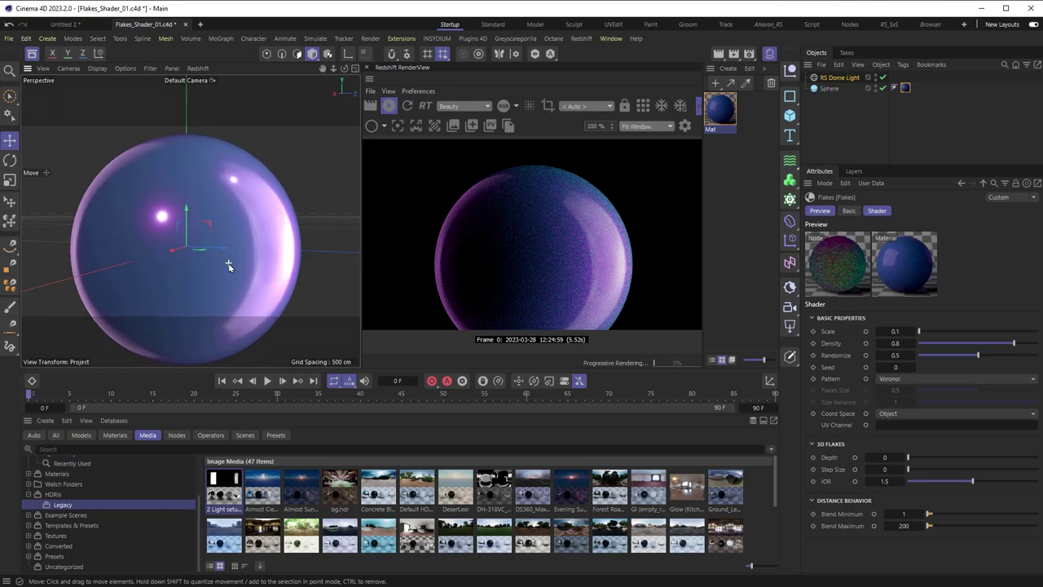
scroll(228, 265, "up", 2)
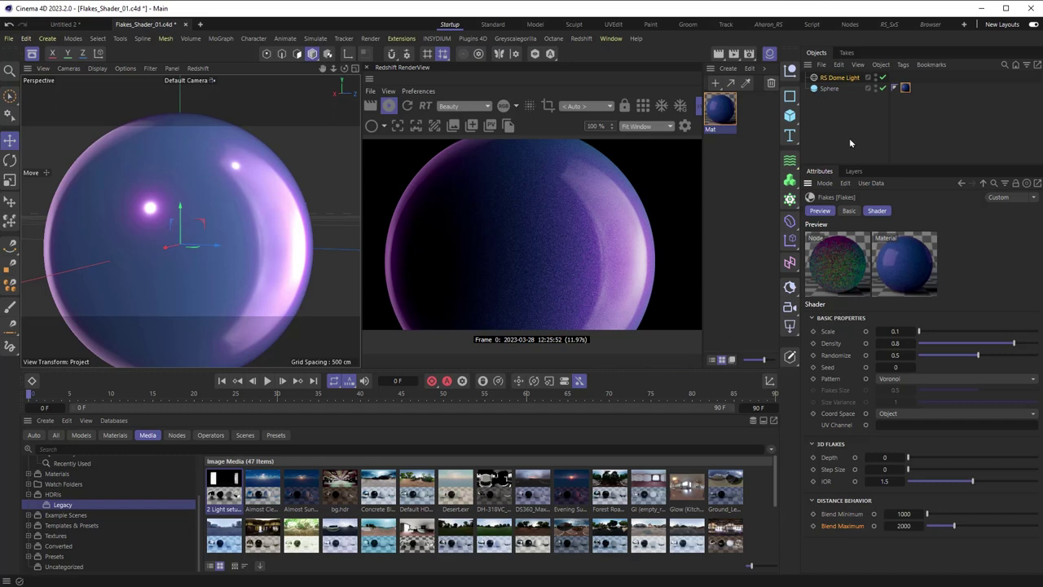
Step: Add a Displacer deformer under the Sphere and drive it with a Noise shader
left_click(789, 221)
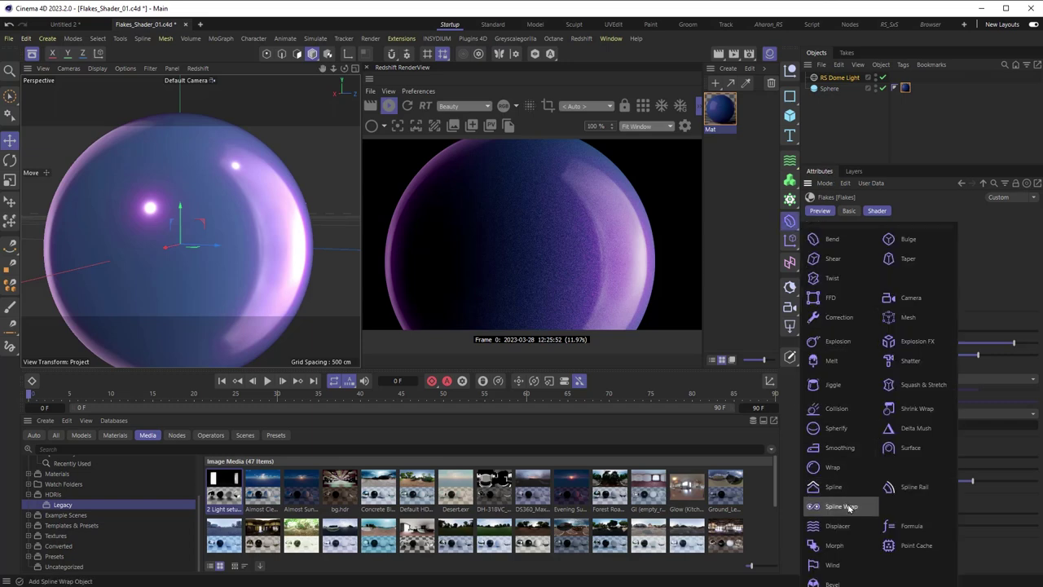
left_click(836, 525)
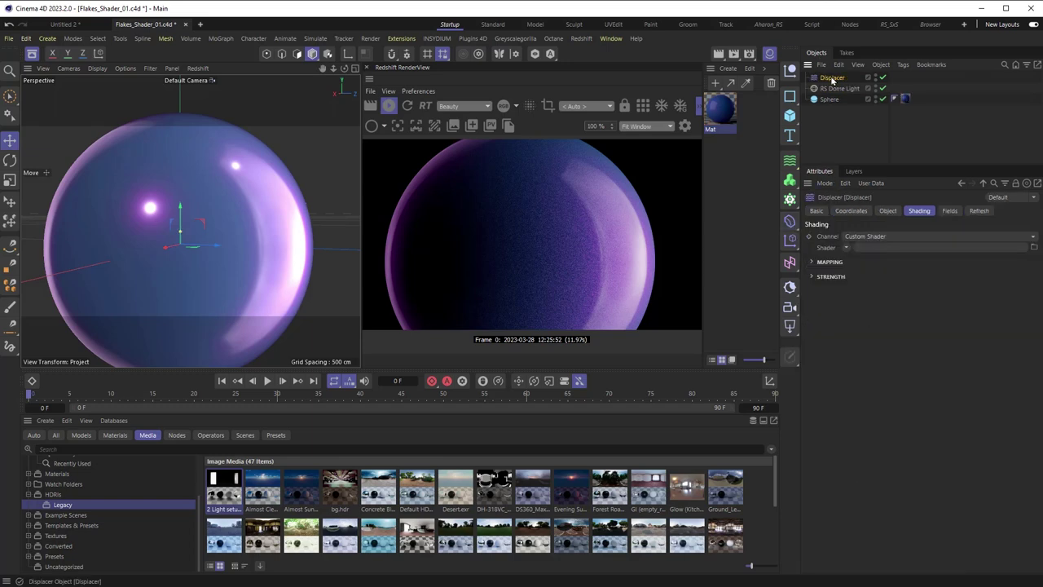
left_click_drag(828, 77, 832, 99)
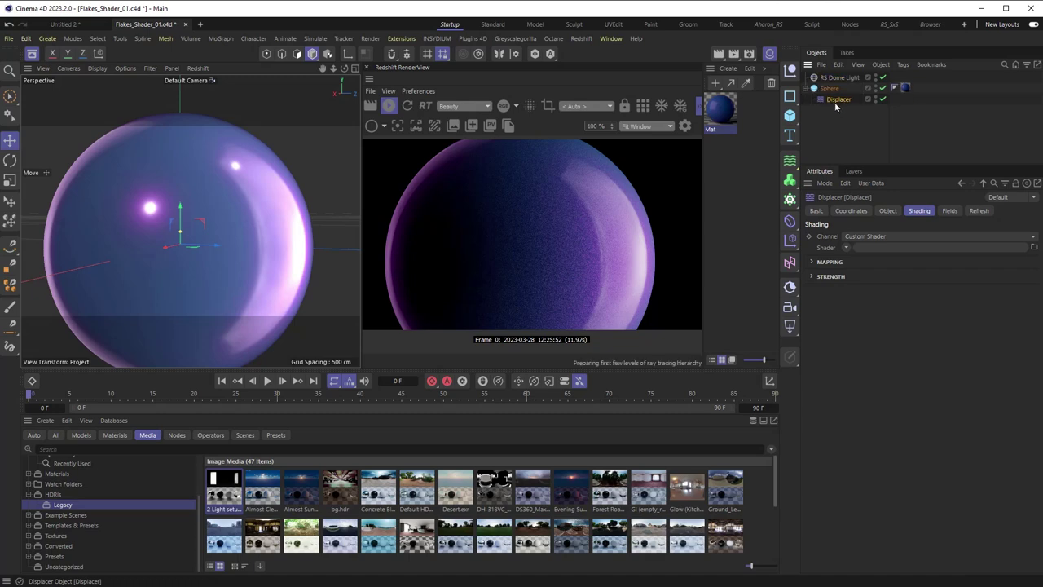
left_click(846, 247)
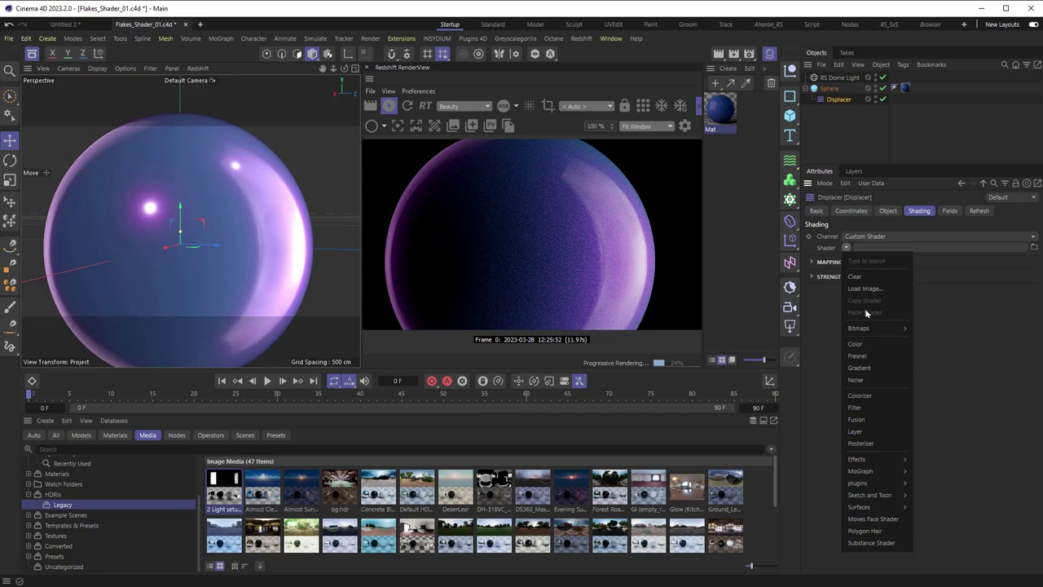
left_click(856, 379)
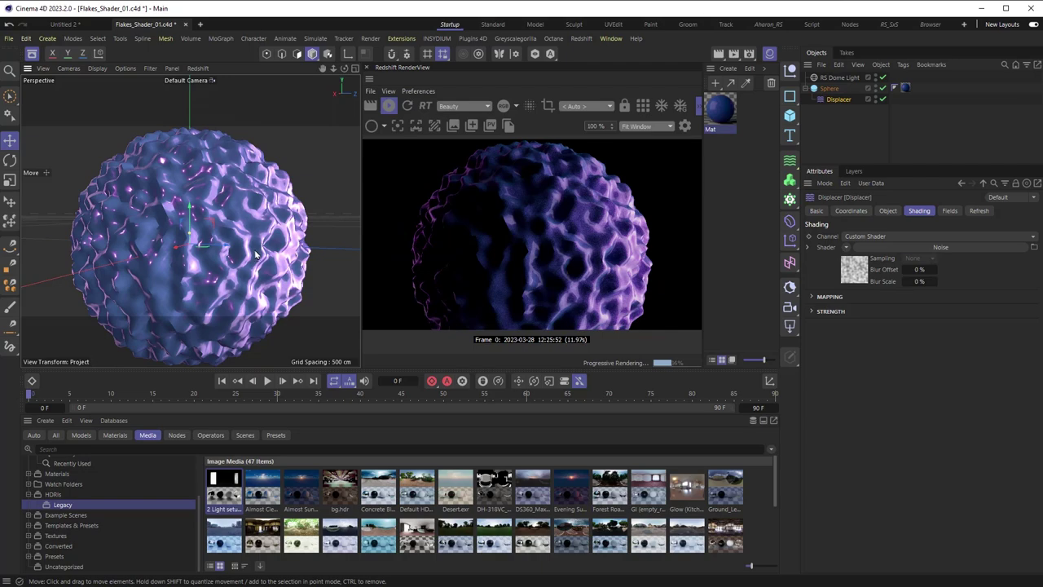
scroll(255, 254, "up", 5)
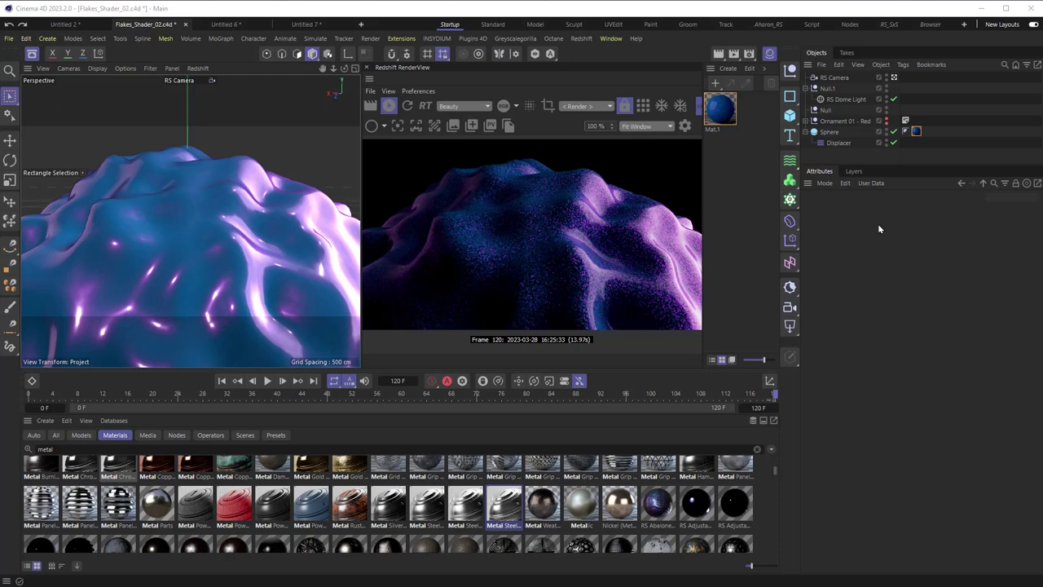
Step: On Mat.1, raise Subsurface Weight to 1 and Subsurface Anisotropy to about 0.81
left_click(916, 132)
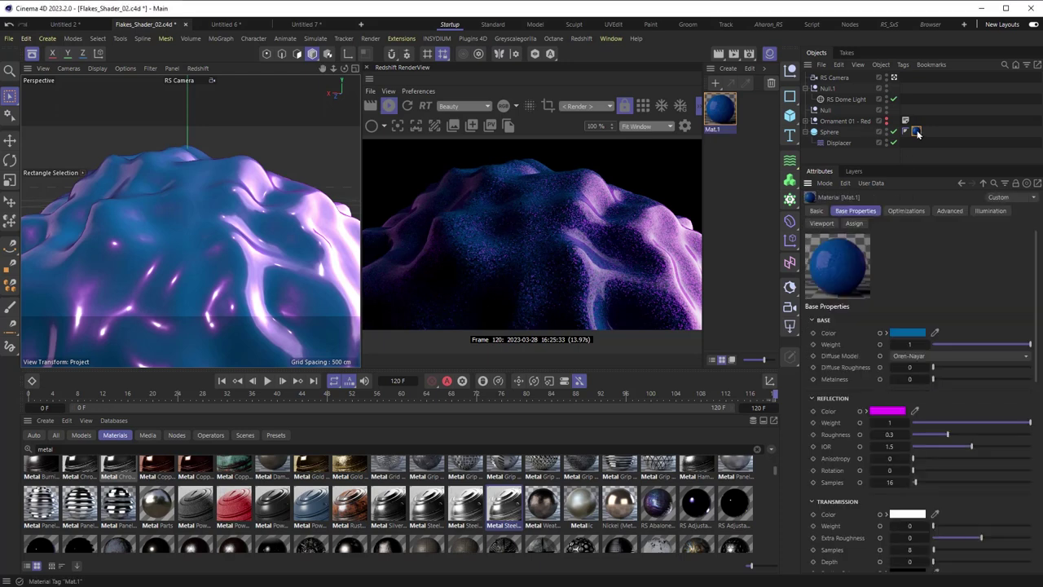
left_click_drag(1035, 255, 1033, 426)
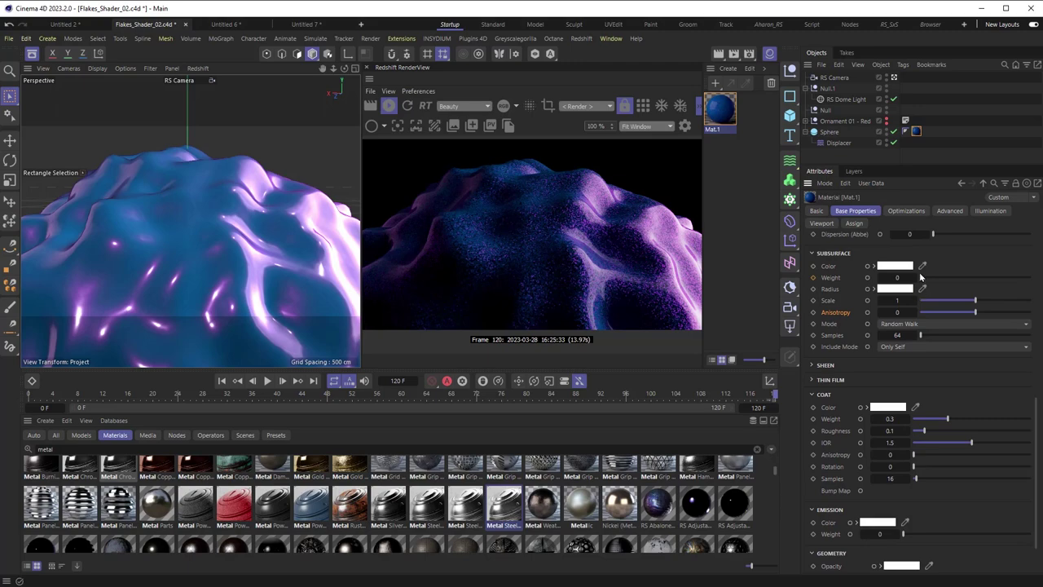
left_click_drag(921, 278, 1031, 279)
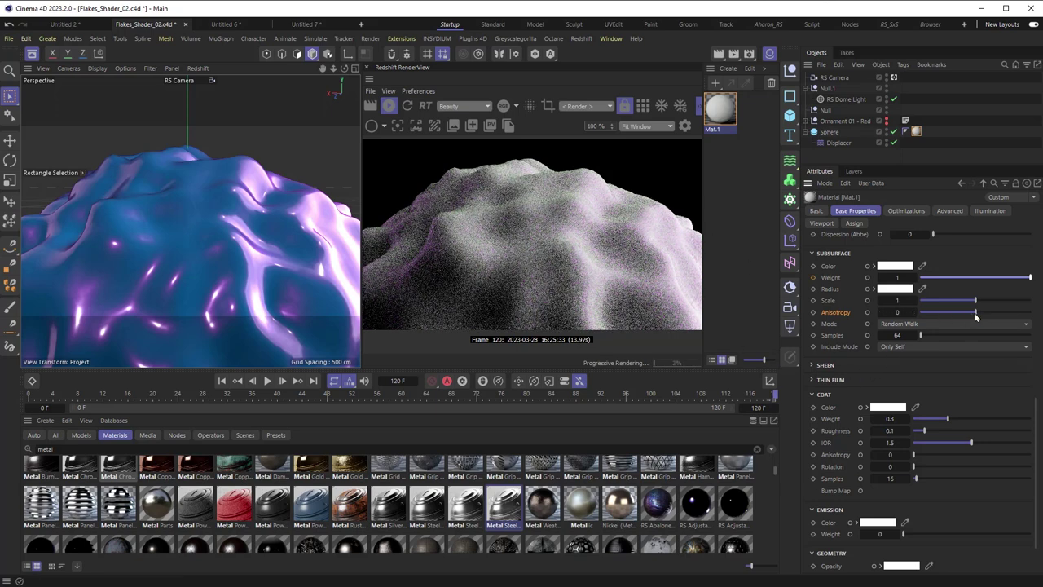
left_click_drag(975, 316, 1027, 323)
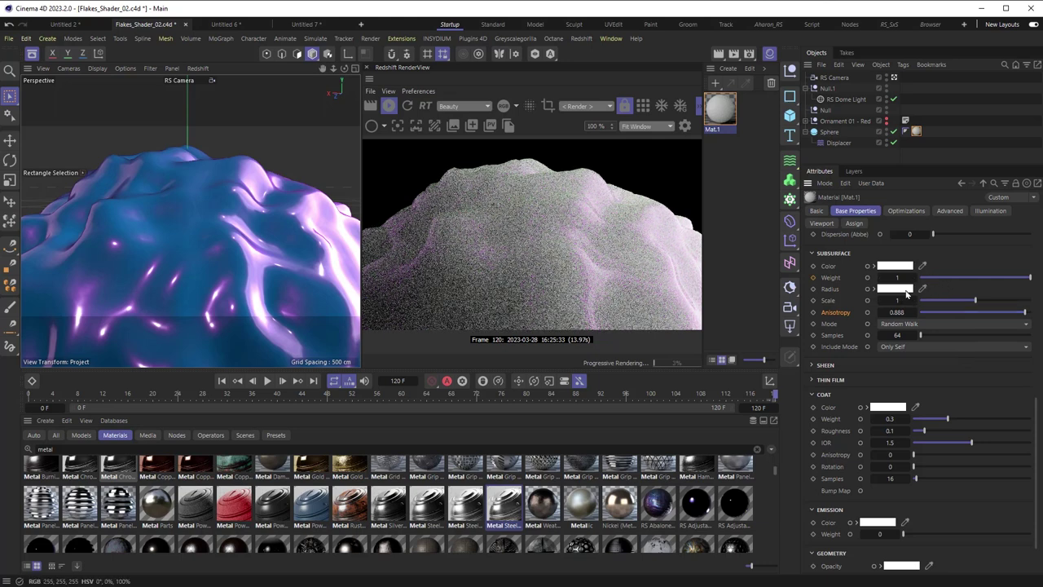
Step: Set the subsurface Radius colour to cyan in the Color Chooser
left_click(895, 289)
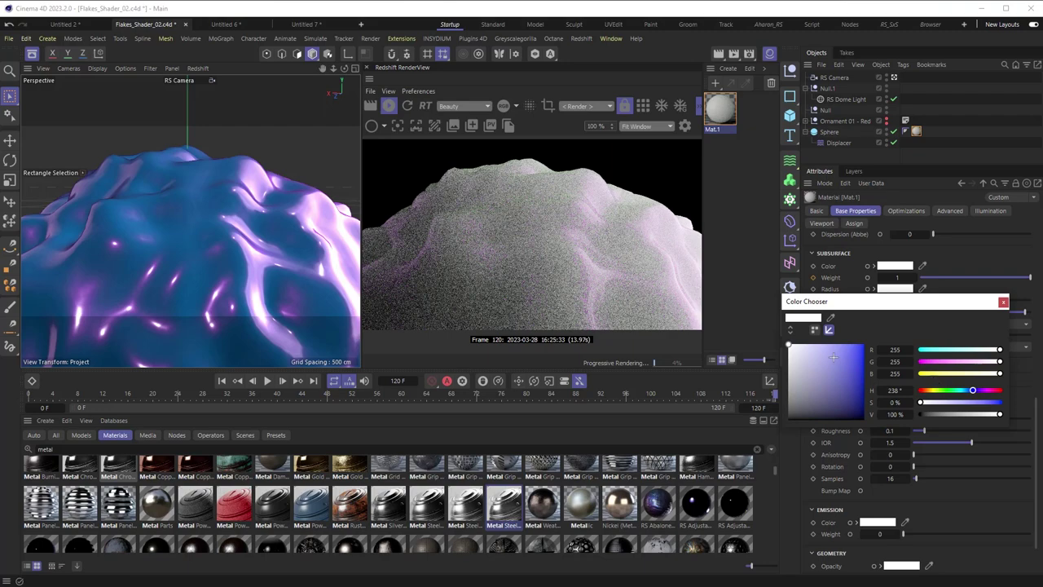
left_click_drag(921, 402, 999, 402)
left_click(1003, 301)
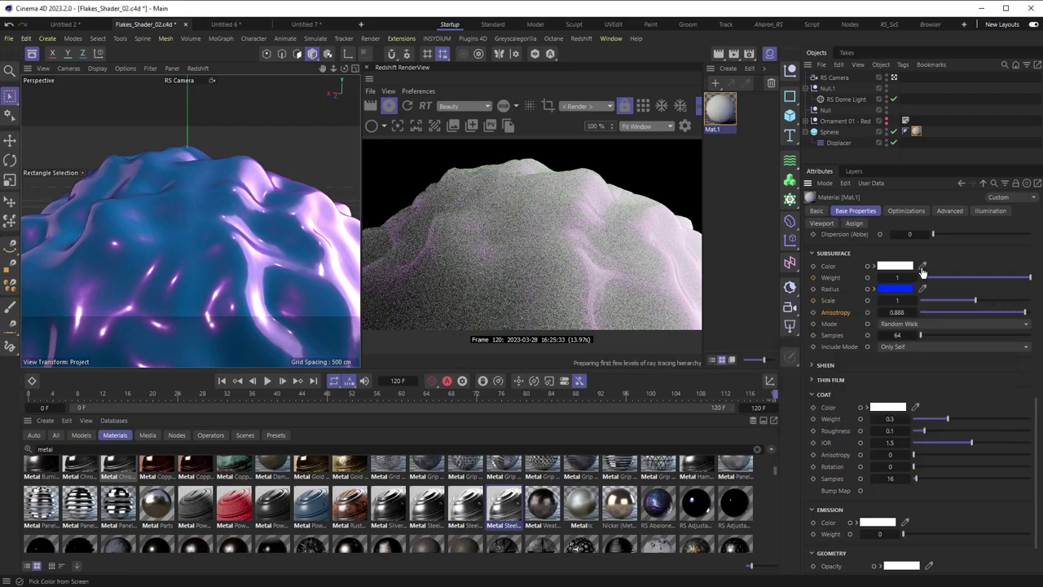
left_click(896, 289)
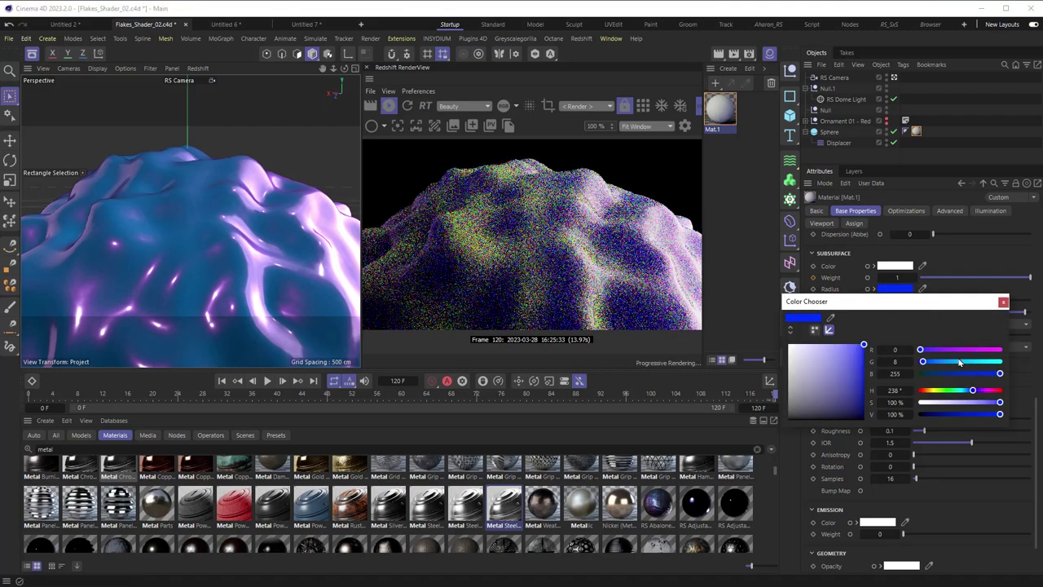
left_click_drag(921, 361, 961, 361)
left_click(1003, 301)
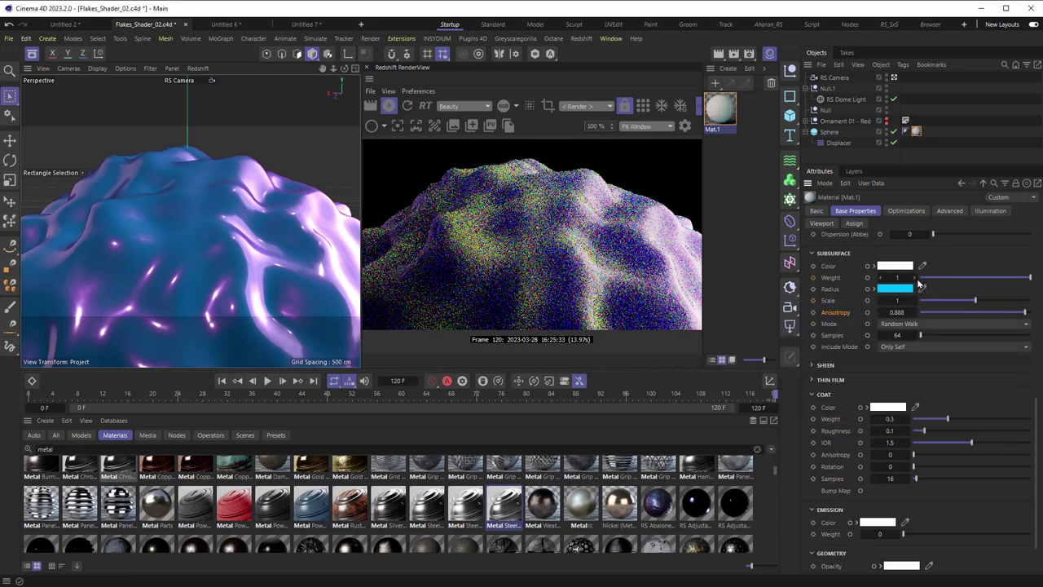
Step: Eyedrop the cyan radius into Subsurface Color and set subsurface Scale to 2
left_click(921, 266)
left_click(900, 287)
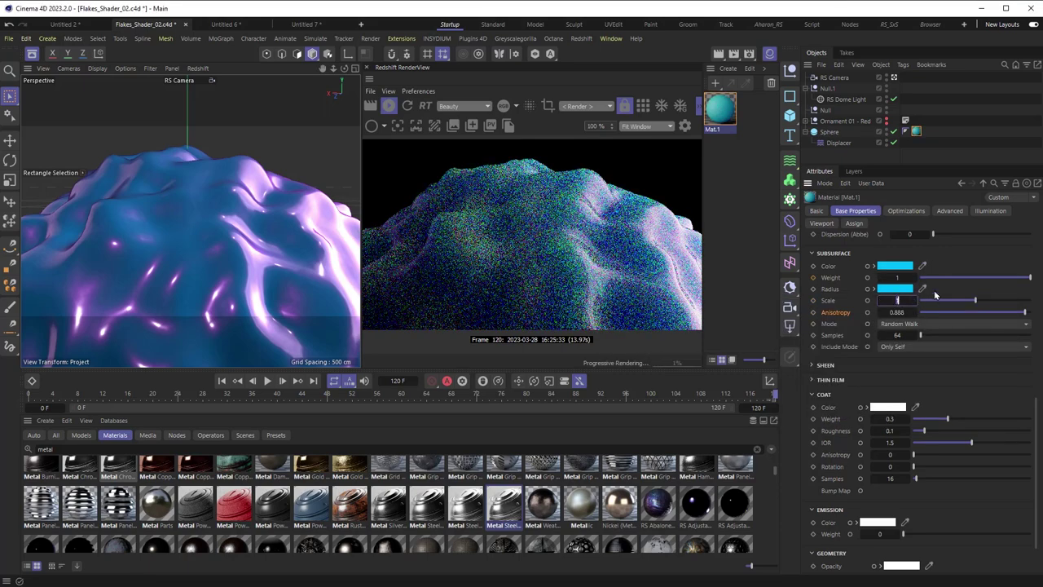
left_click_drag(898, 304, 935, 295)
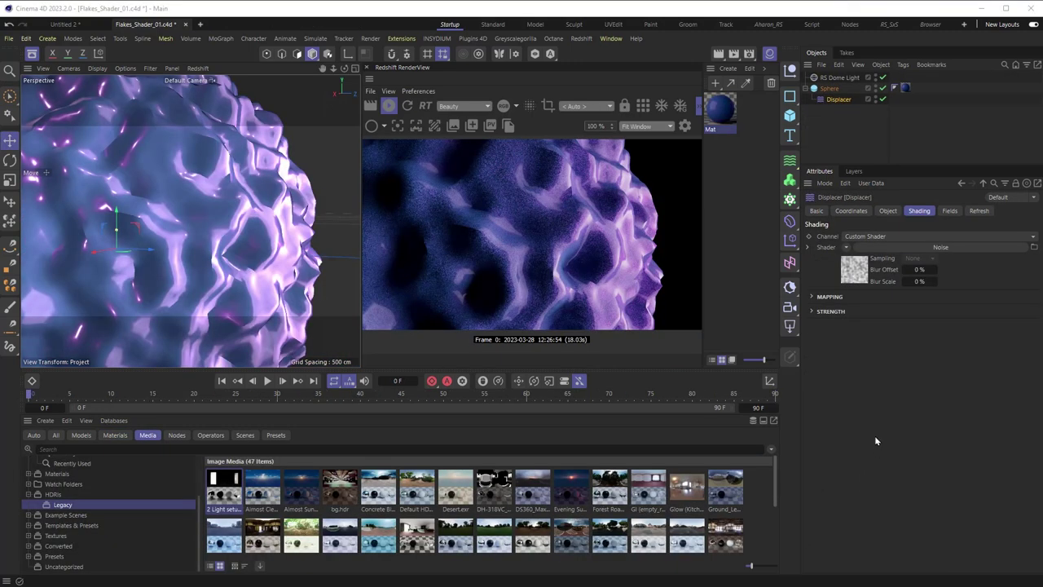
Step: Zoom out and switch off the Sphere and its Displacer so the scene renders empty
scroll(262, 262, "down", 6)
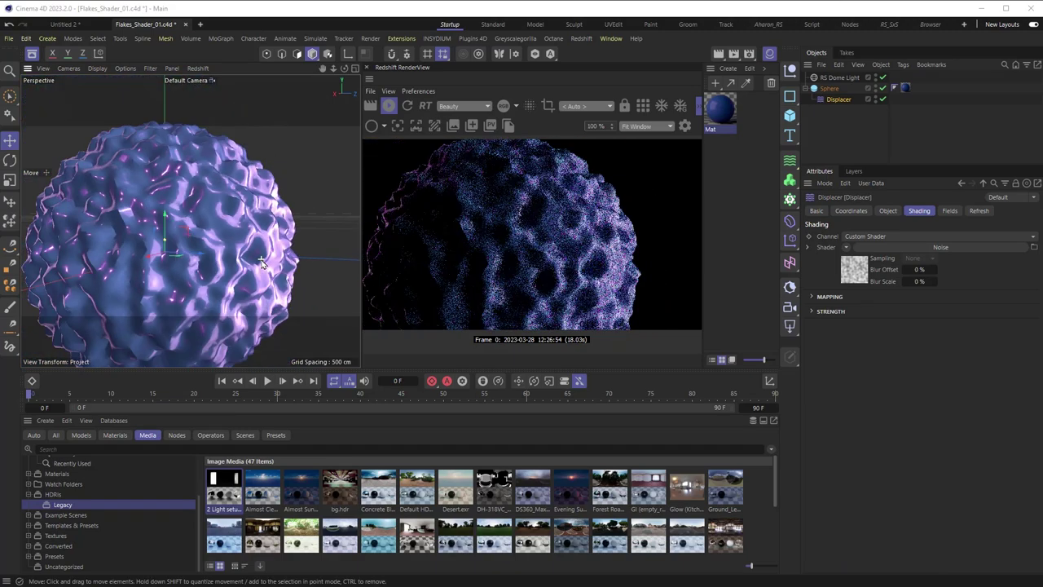
scroll(263, 262, "down", 2)
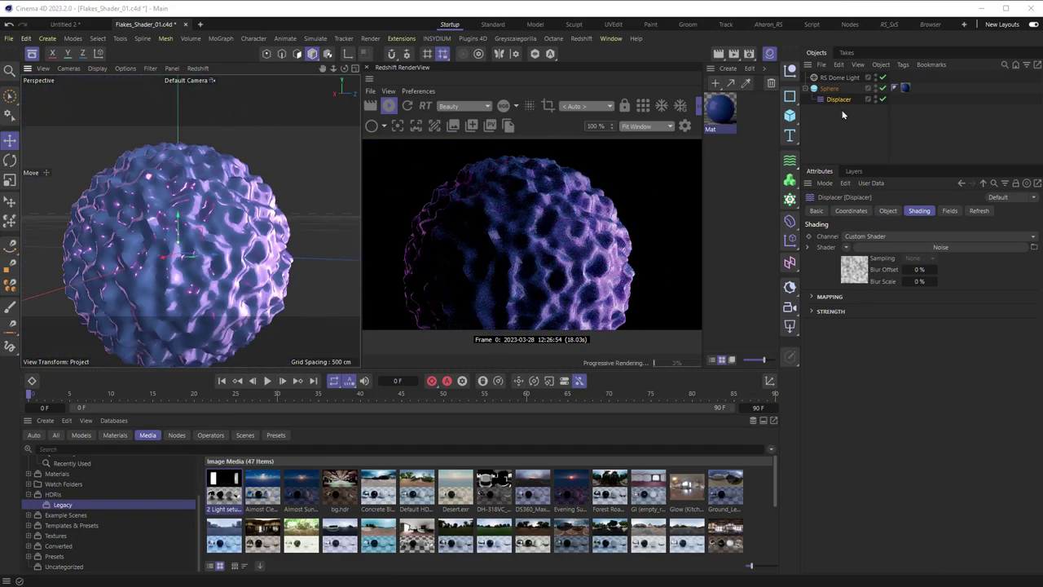
left_click(882, 88)
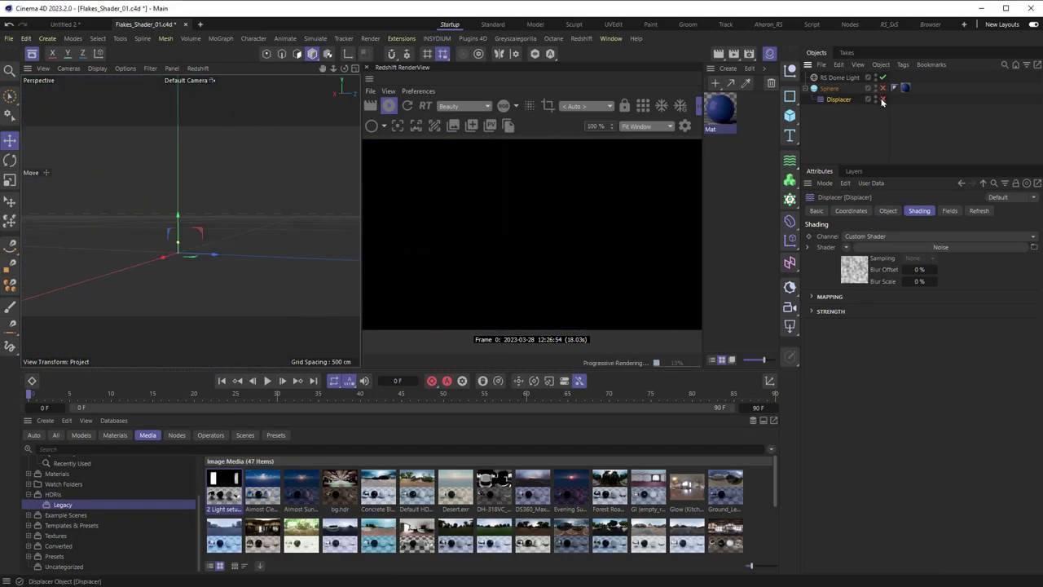
left_click(883, 99)
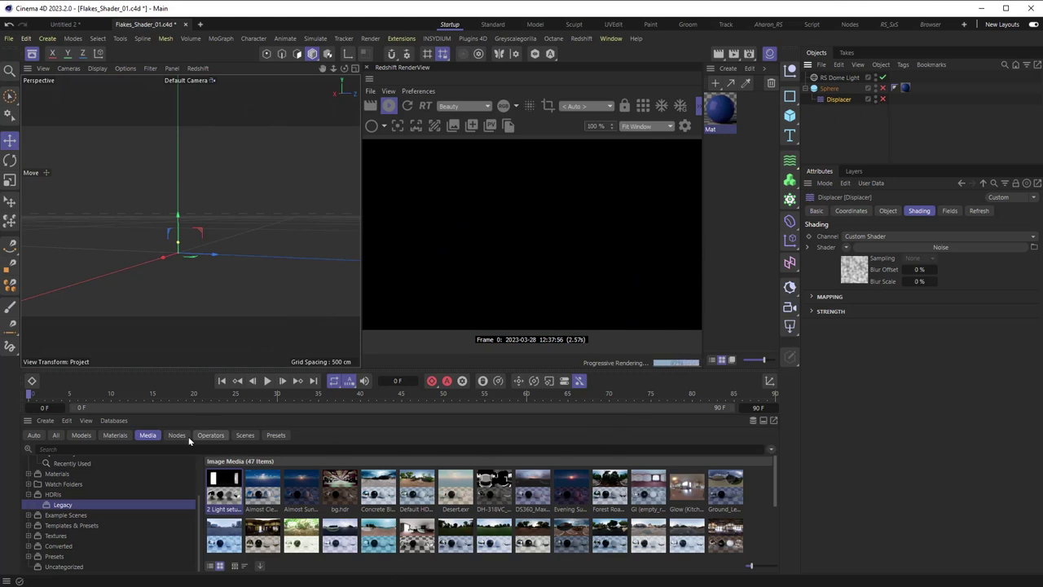
Step: Search the Asset Browser for 'holiday' and load the red Ornament model from Models
left_click(164, 449)
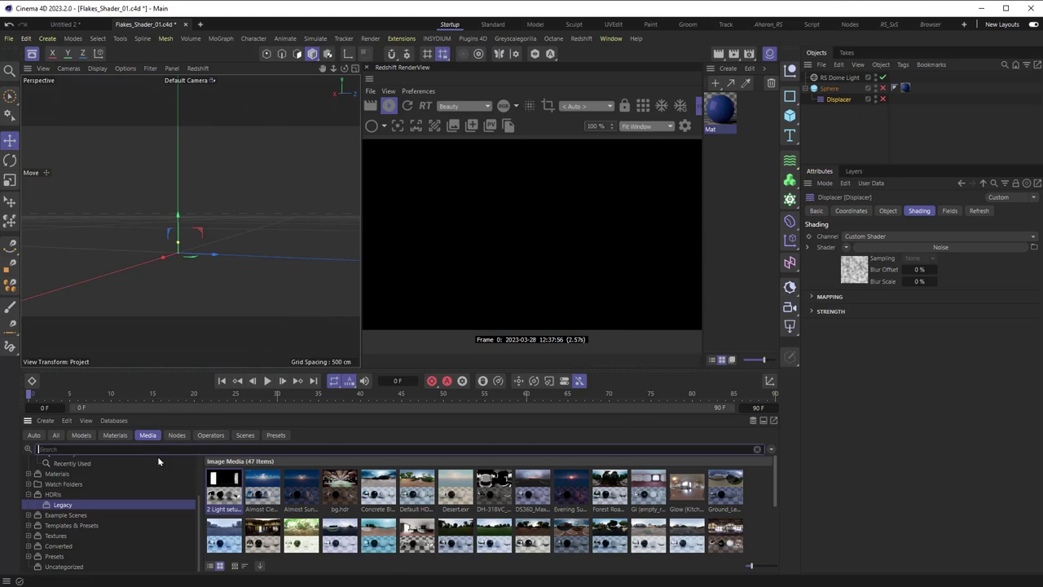
type("holiday")
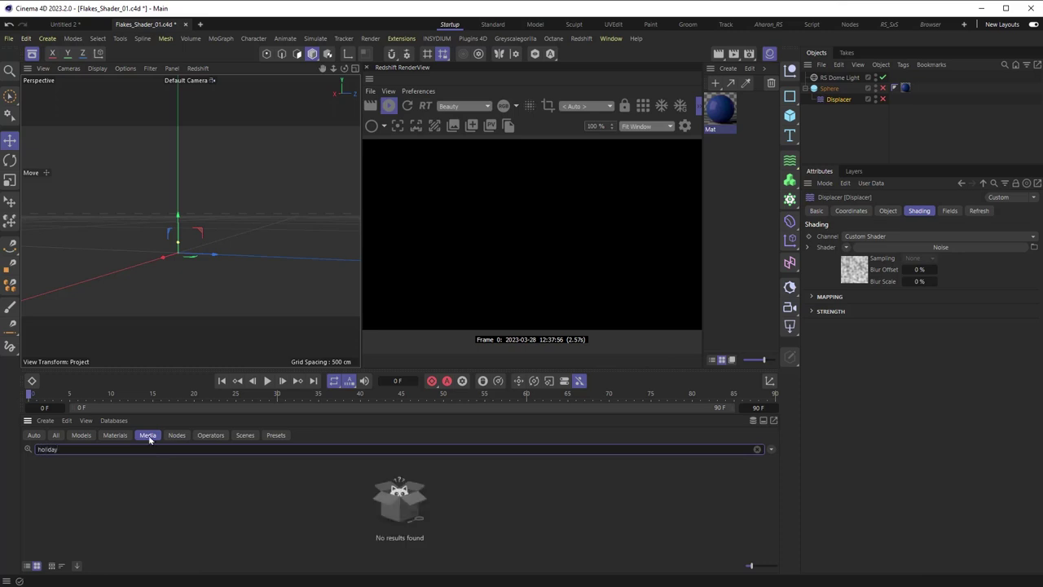
left_click(80, 435)
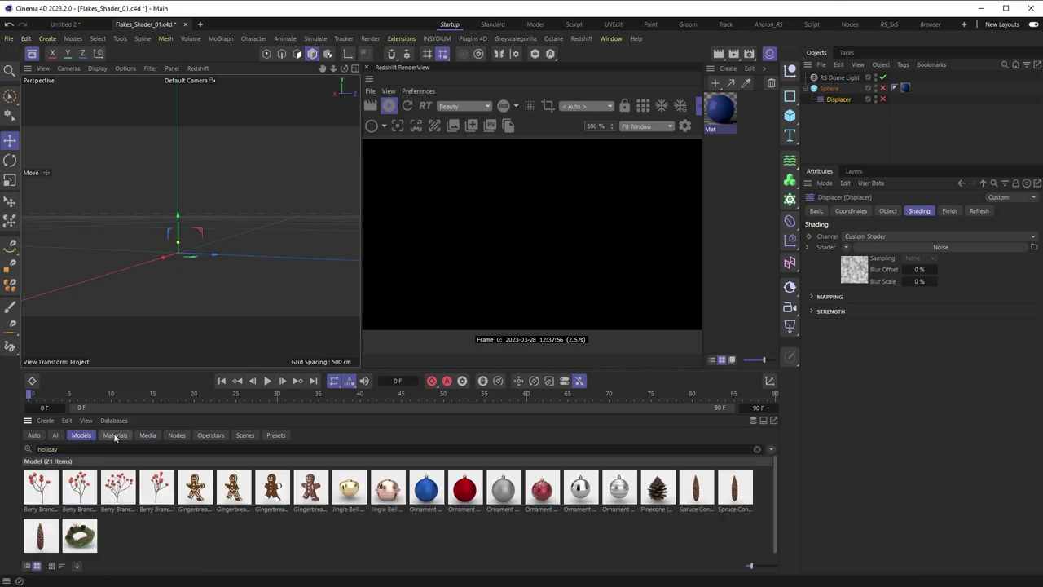
double_click(465, 489)
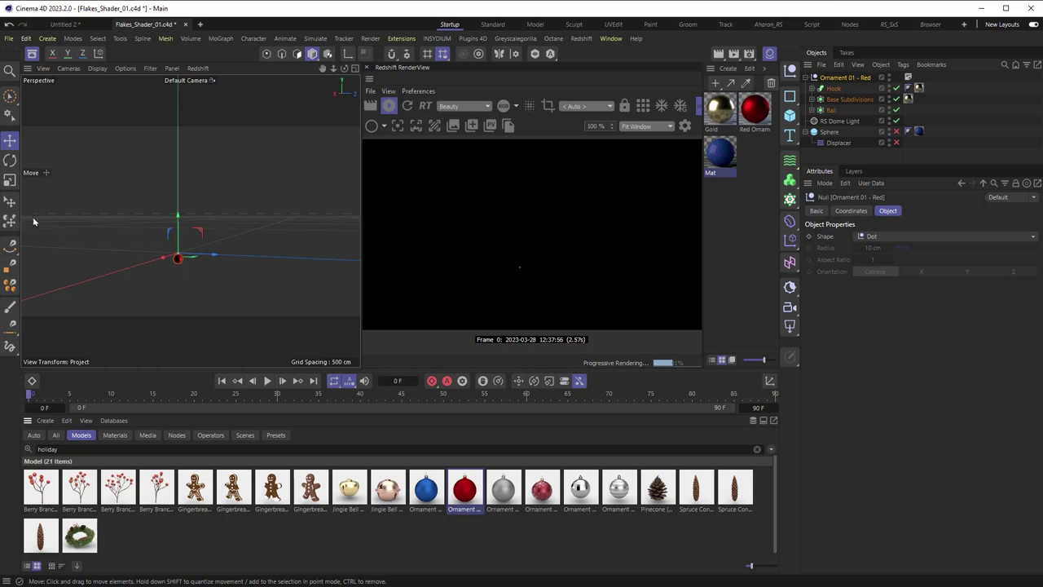
Step: Scale the red ornament up to about 183% and raise it along Y
left_click(11, 181)
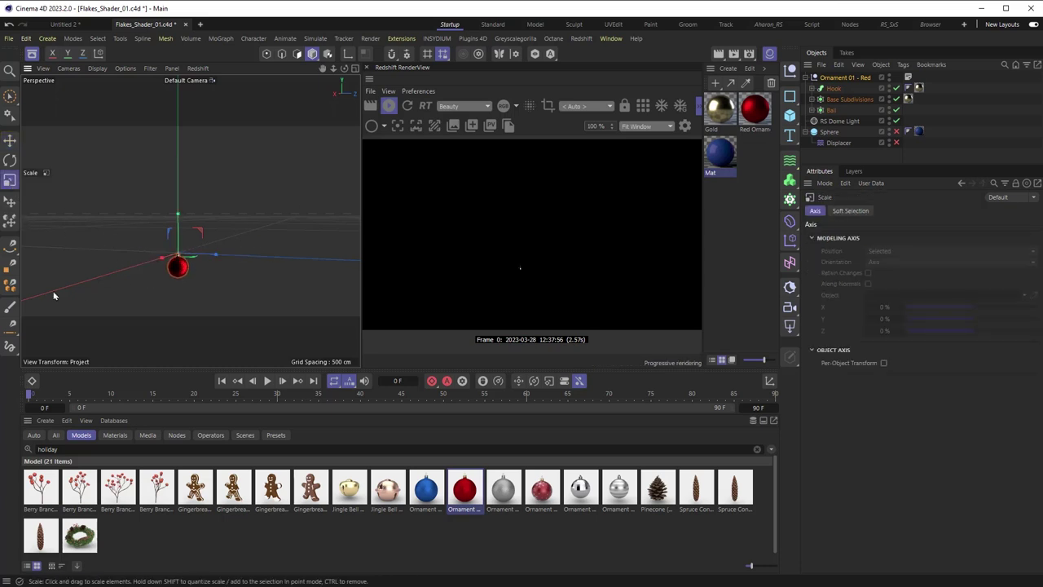
left_click_drag(54, 295, 935, 382)
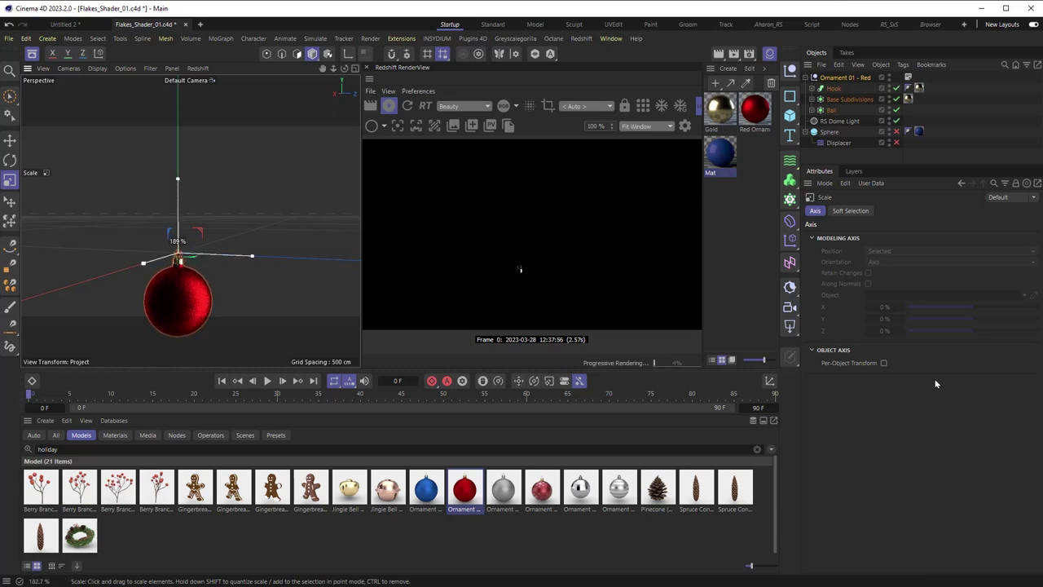
left_click(11, 140)
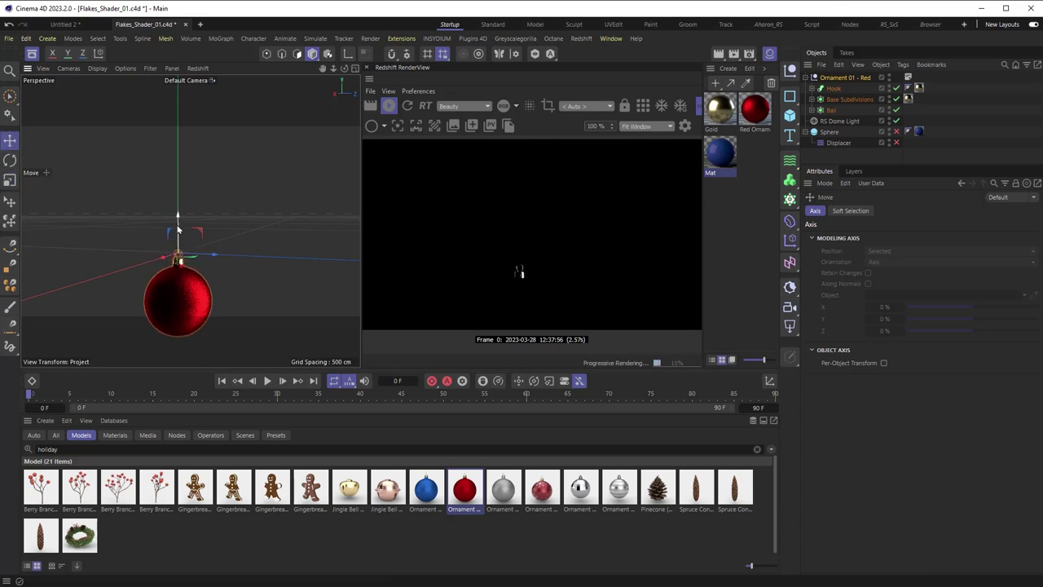
left_click_drag(178, 228, 181, 168)
scroll(183, 239, "up", 2)
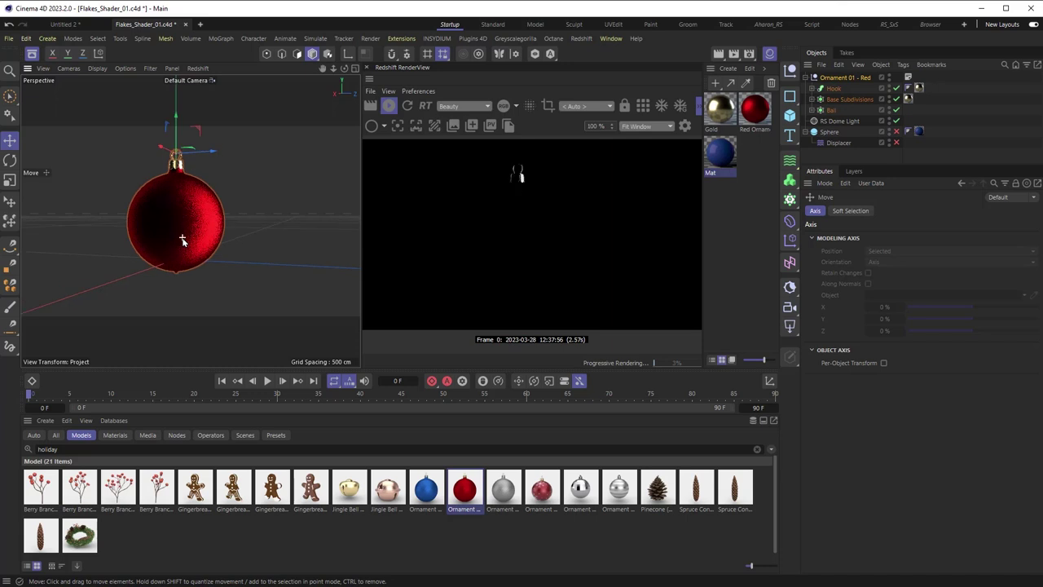
scroll(183, 239, "up", 1)
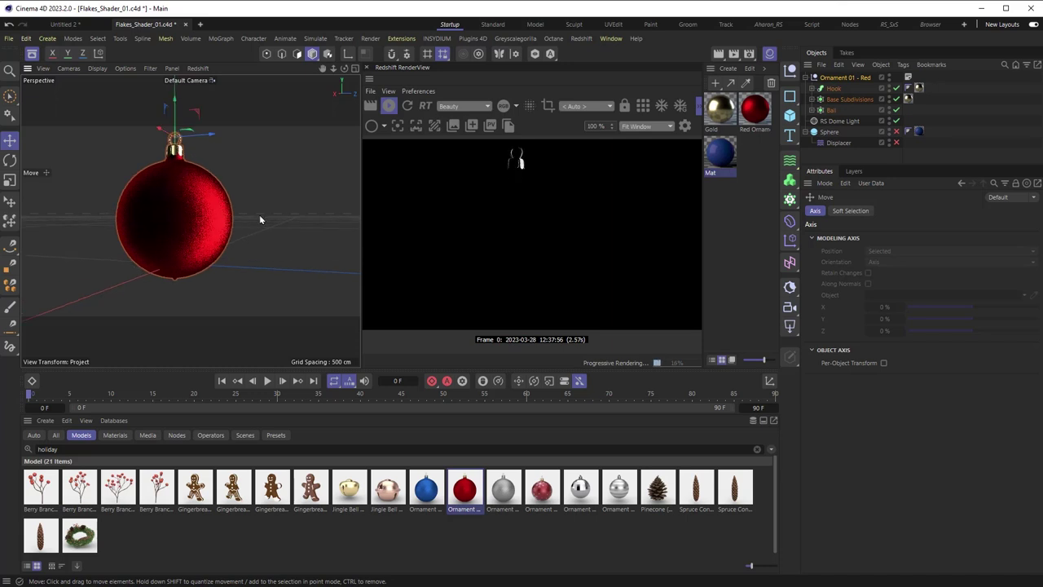
Step: Apply the blue flakes Mat material to the Sphere inside the ornament's Ball
left_click(720, 153)
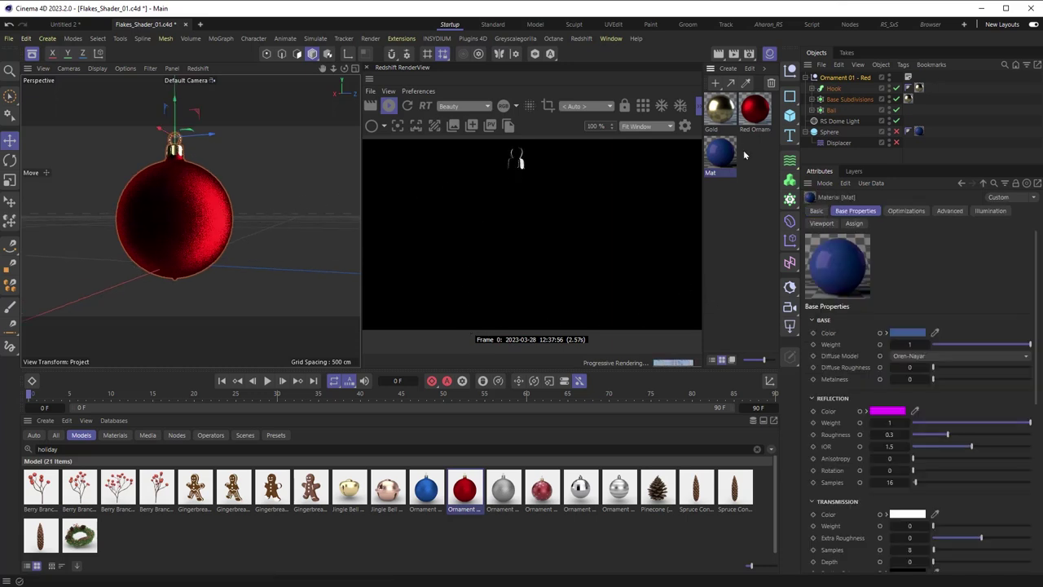
left_click(813, 110)
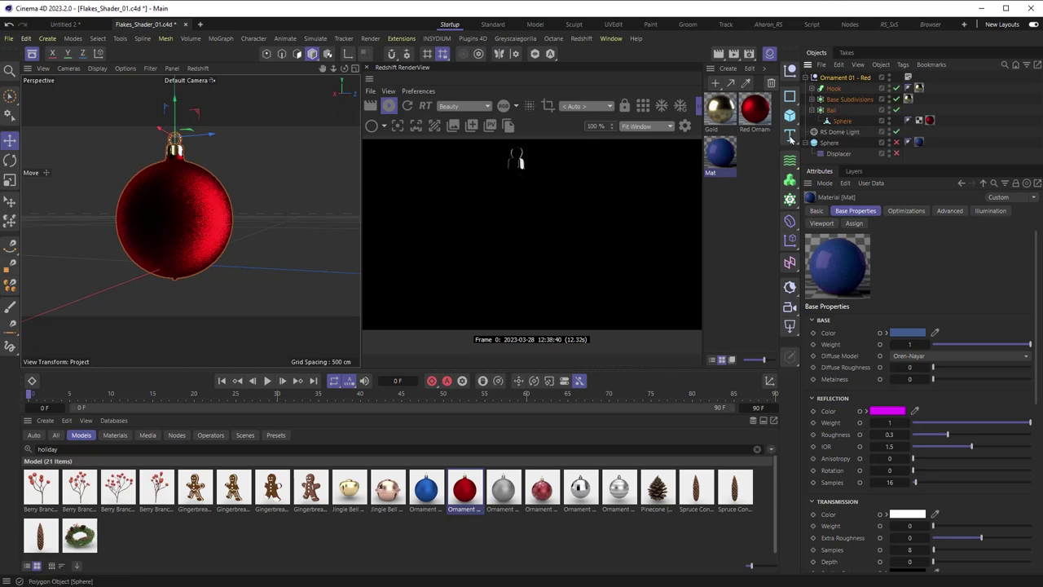
left_click_drag(720, 155, 928, 121)
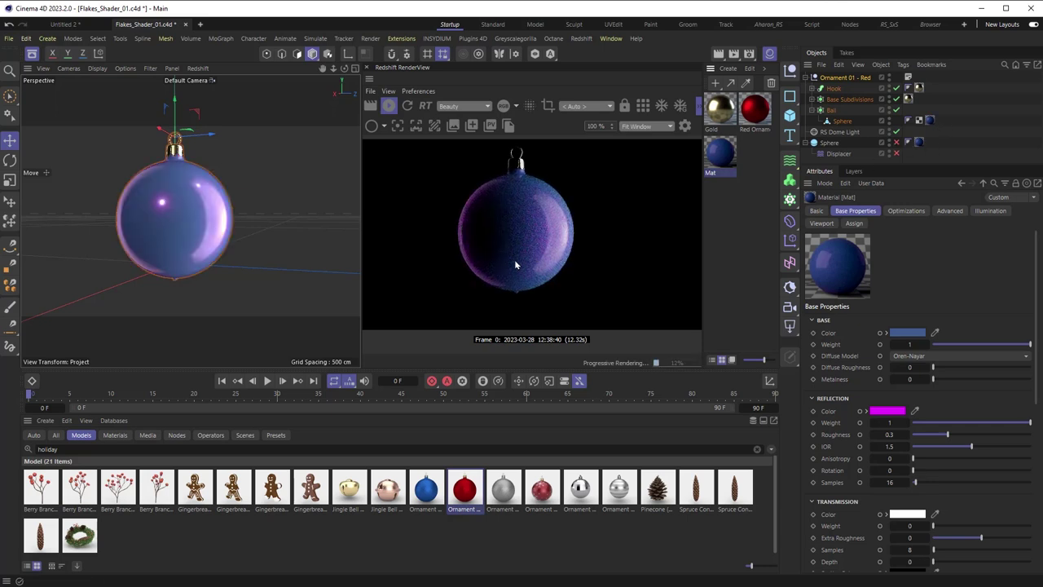
scroll(189, 229, "up", 2)
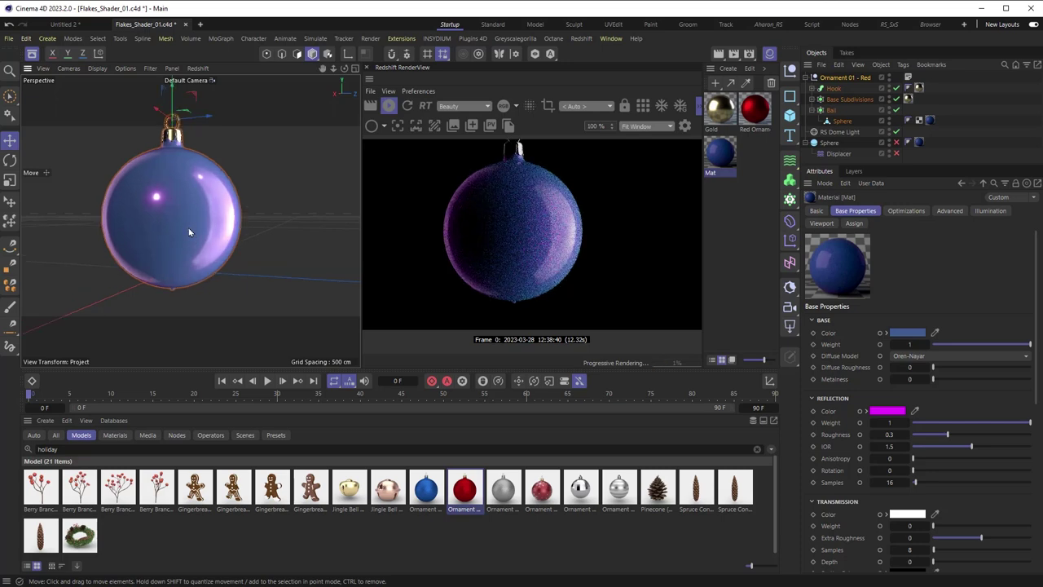
double_click(720, 152)
Step: Set the Flakes Scale to 0.2
left_click_drag(561, 112, 328, 135)
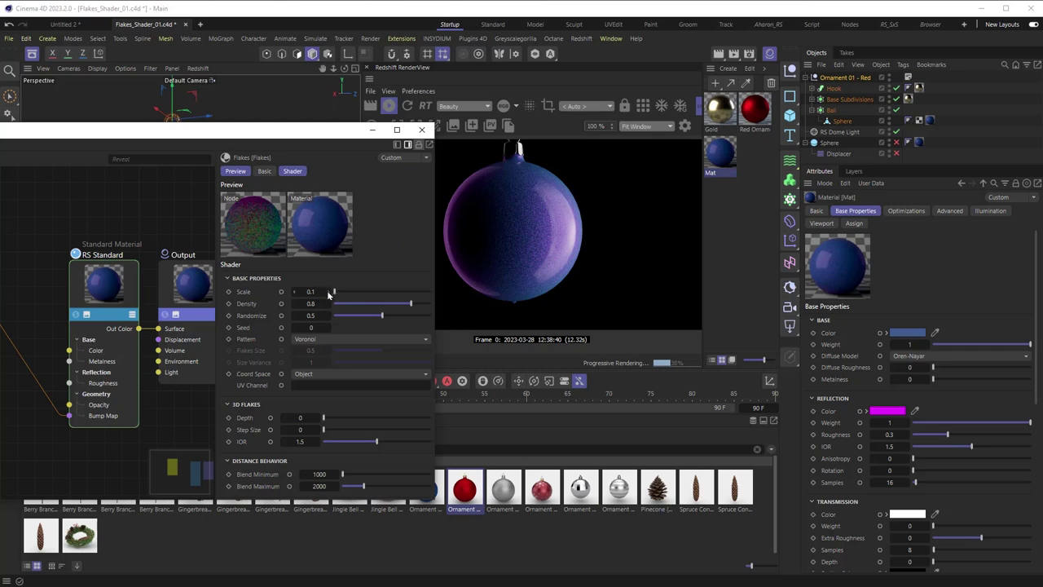
left_click(328, 293)
type("0.2")
key("Return")
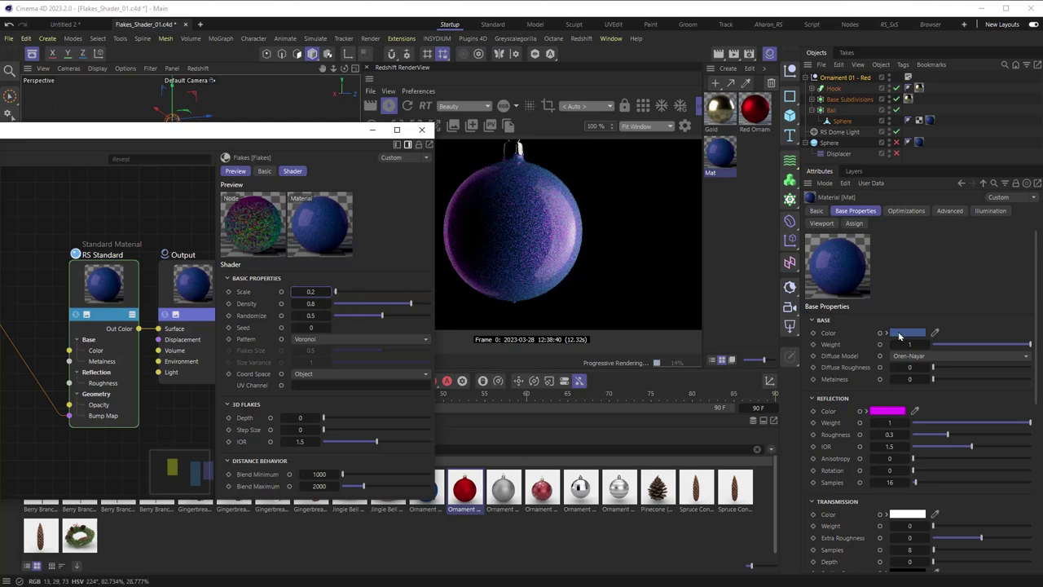
Step: Change the base colour to deep red and the reflection colour to yellow
left_click(904, 334)
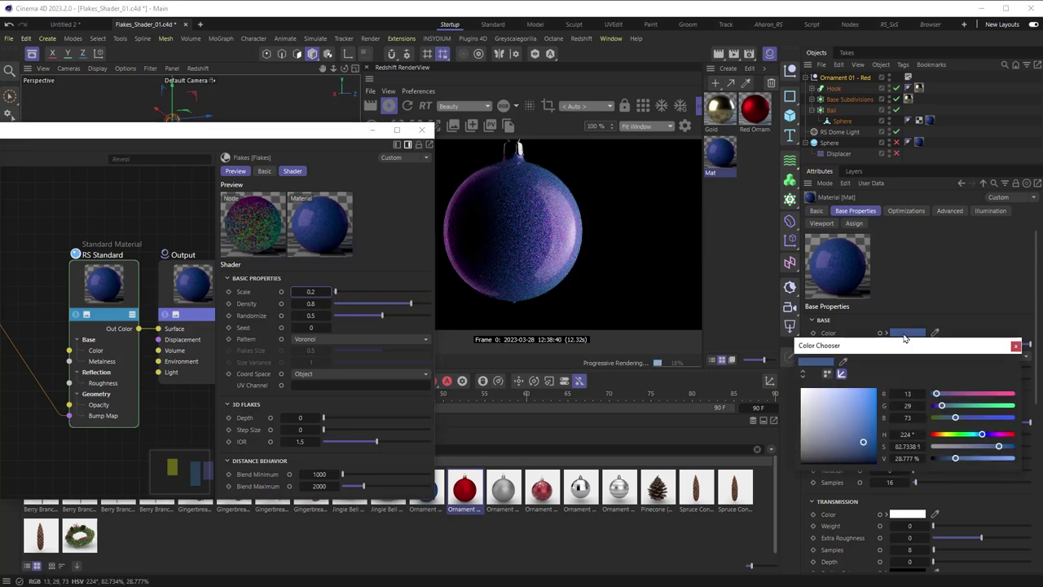
left_click(1011, 435)
left_click(876, 430)
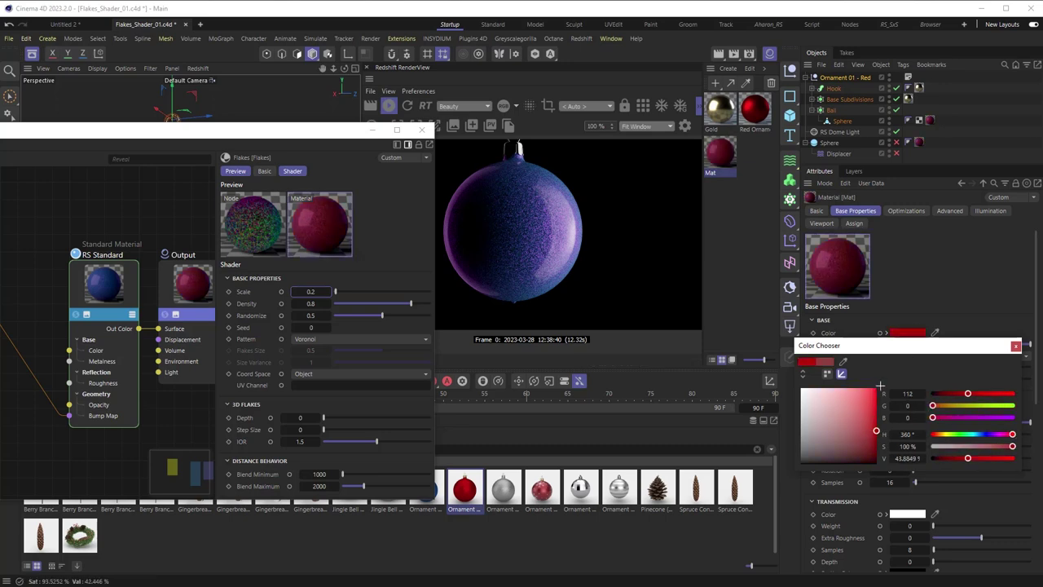
left_click(875, 431)
left_click(1014, 349)
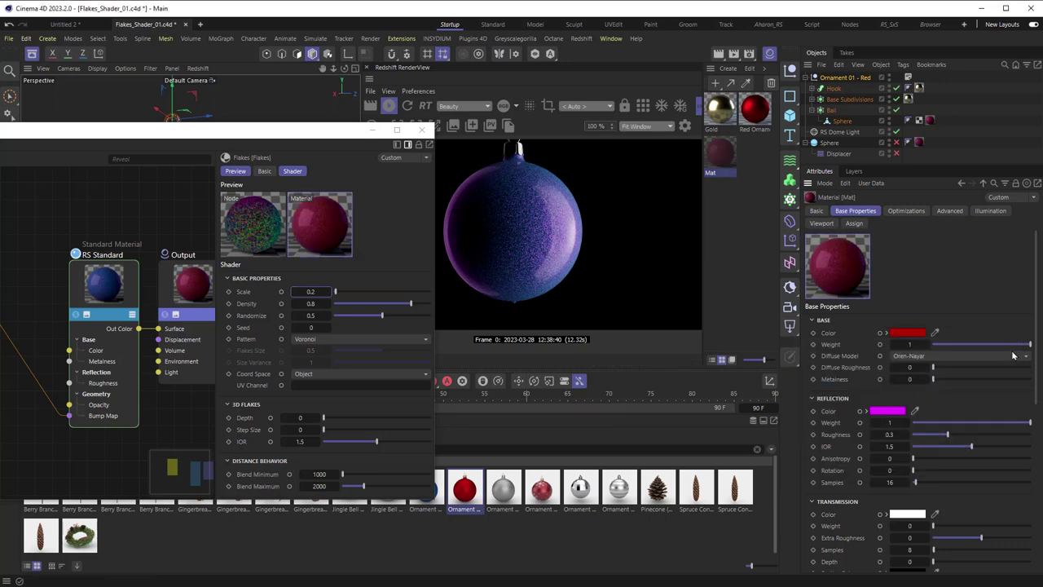
left_click(889, 411)
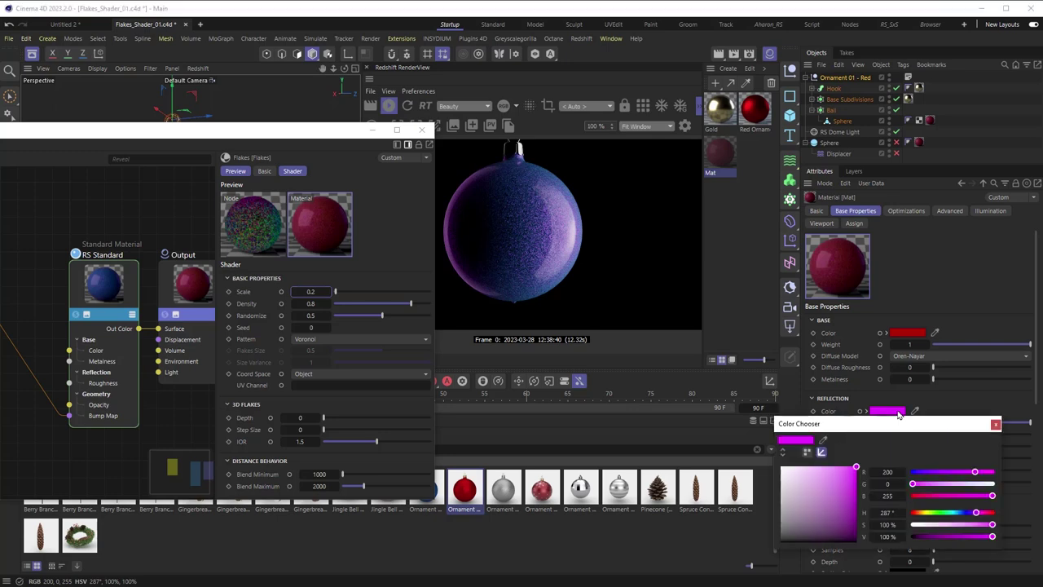
left_click(921, 513)
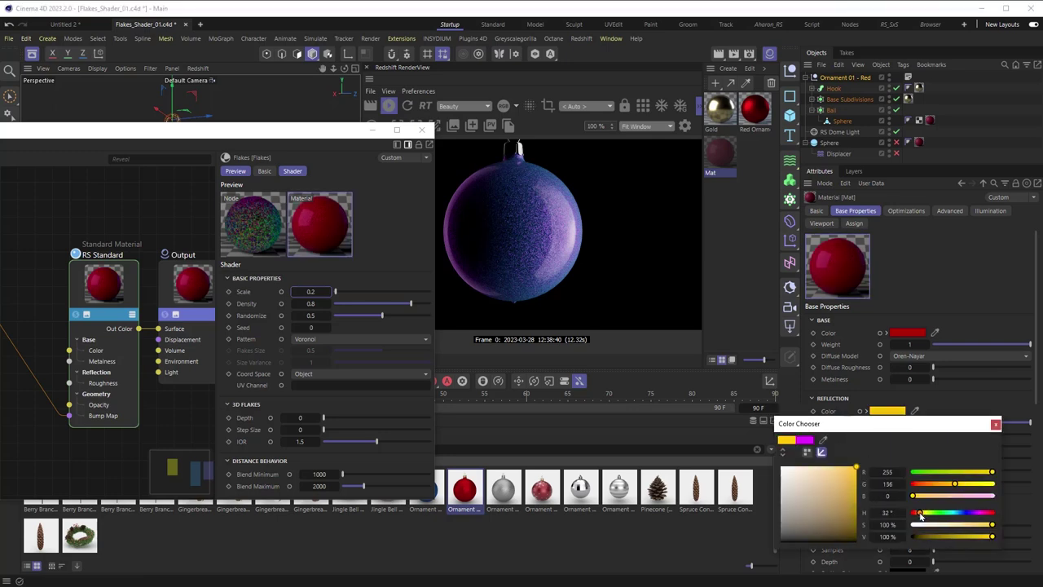
left_click(995, 424)
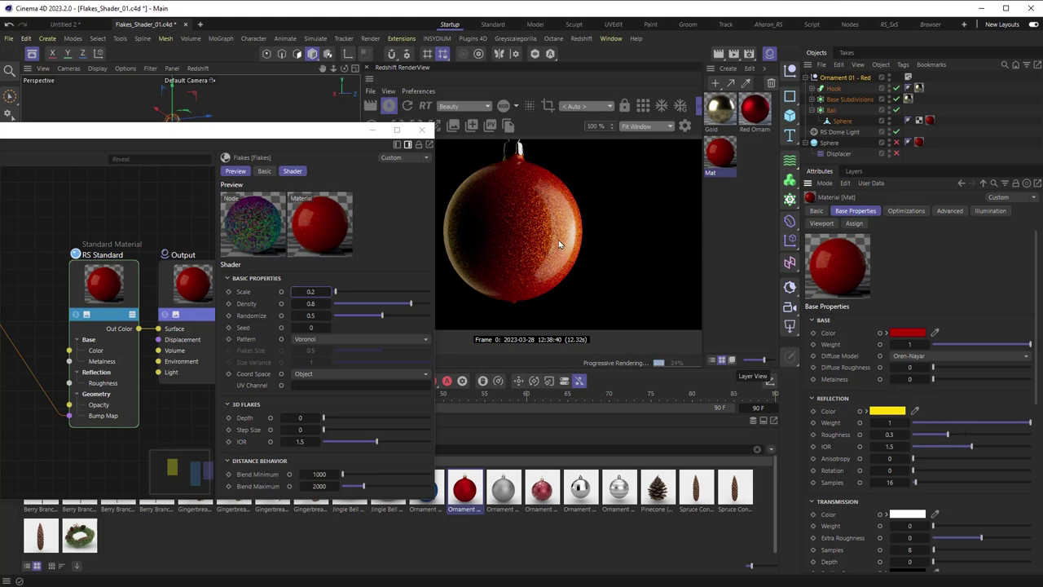
Step: Drop the Coat Weight to 0 and move the material window lower to reveal the ornament
scroll(911, 455, "down", 5)
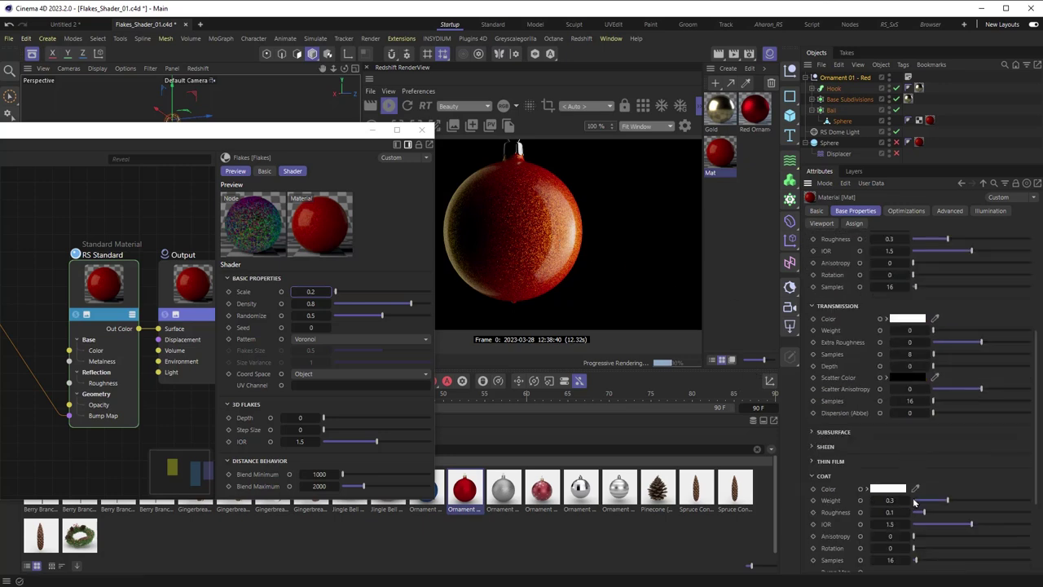
left_click_drag(916, 503, 904, 504)
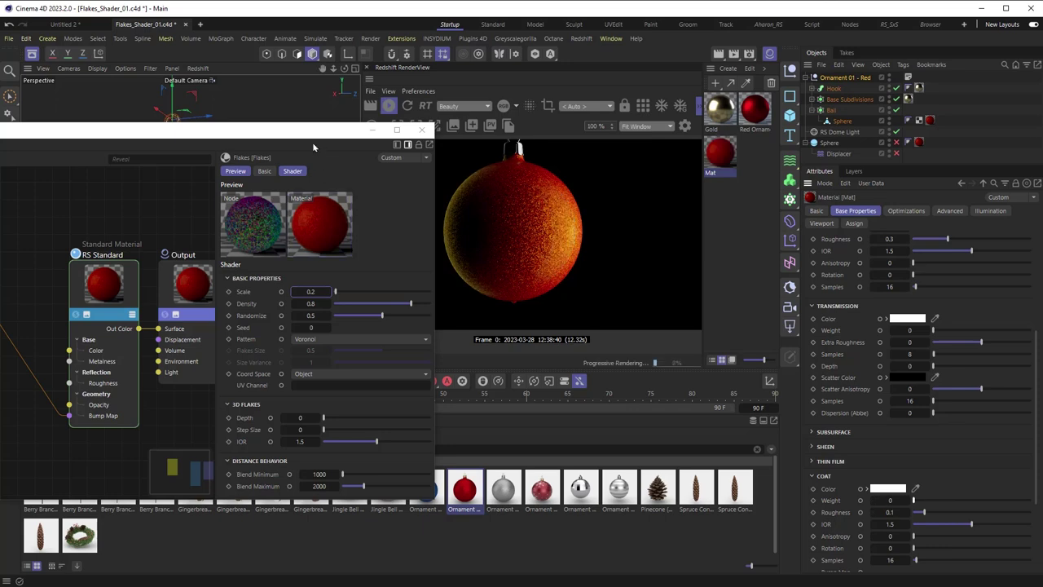
left_click_drag(312, 135, 320, 193)
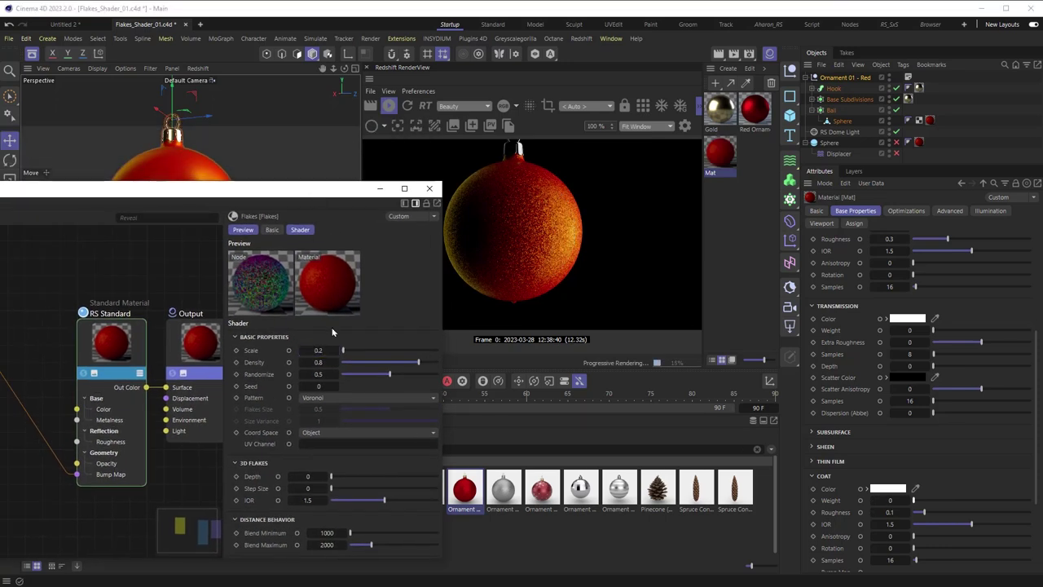
Step: Set the ornament's Flakes Scale to 0.3 and reframe the ornament in the viewport
type("0.3")
key("Return")
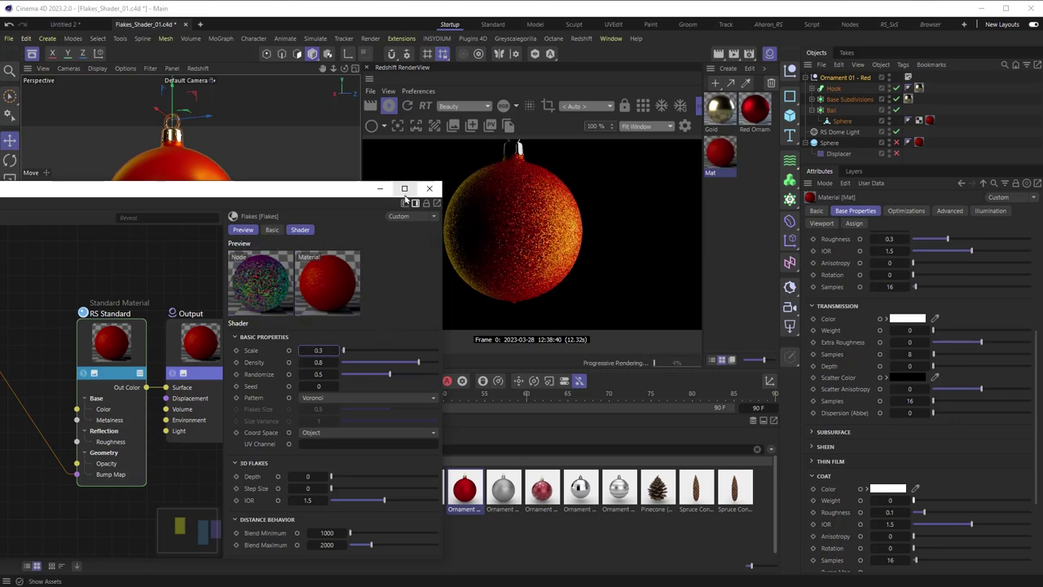
left_click(429, 189)
scroll(167, 215, "up", 5)
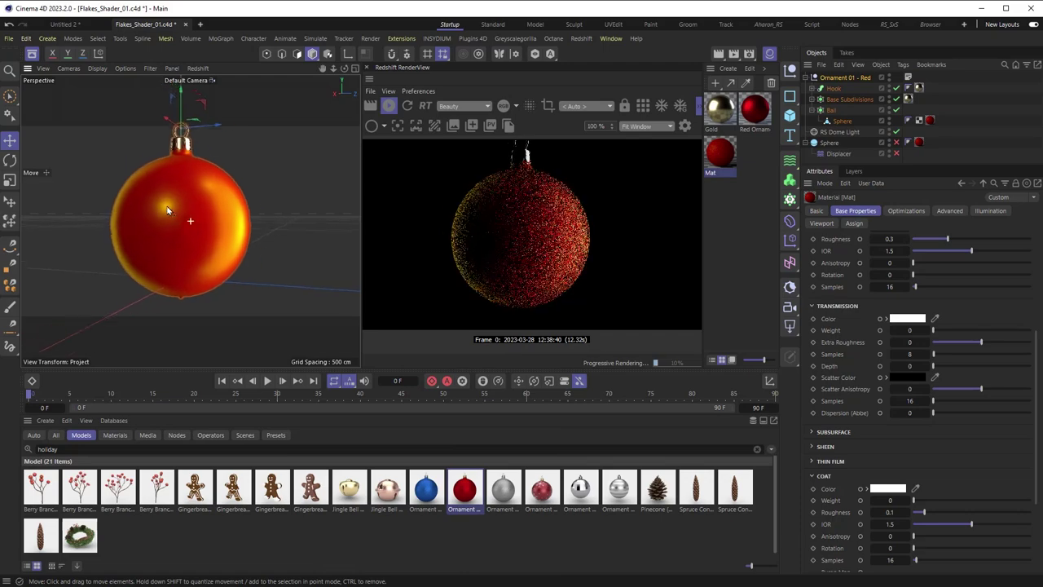
scroll(198, 210, "down", 5)
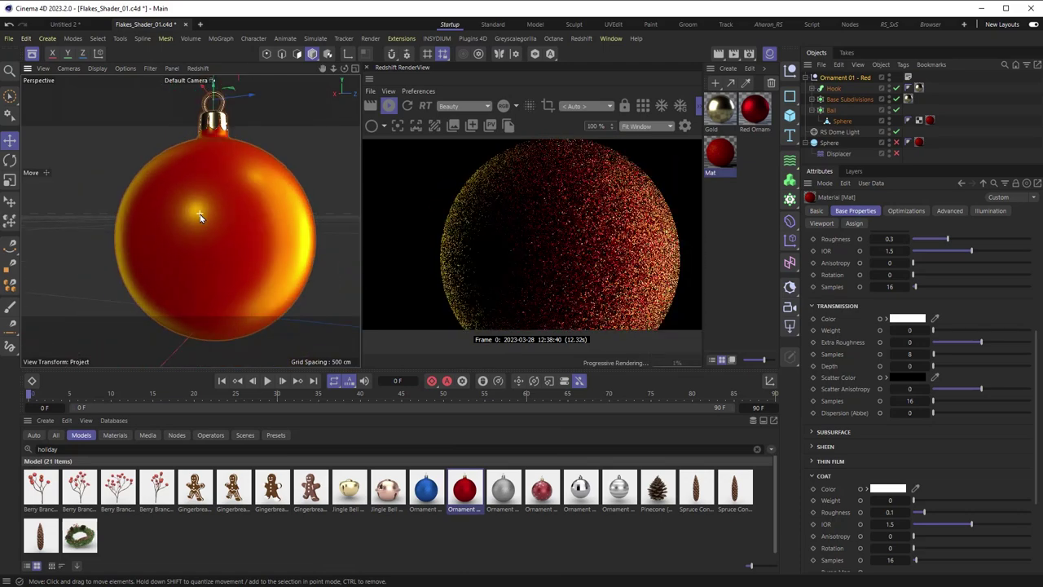
mouse_move(199, 235)
left_mouse_down()
mouse_move(163, 239)
mouse_move(171, 248)
mouse_move(198, 236)
left_mouse_up()
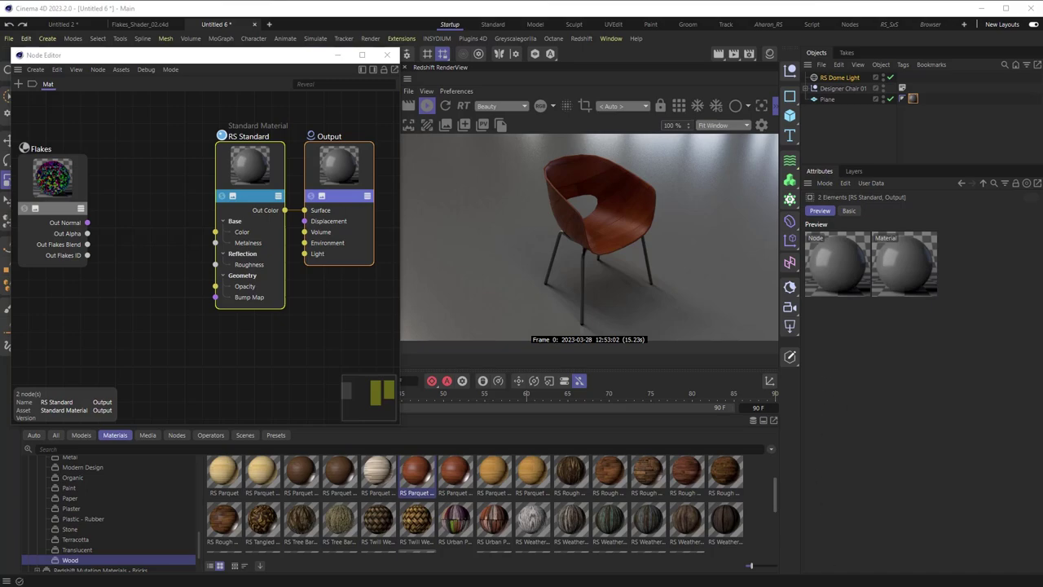
Step: Check the terrazzo reference photo, then wire Flakes Out Flakes ID into the RS Standard Color
key("alt+Tab")
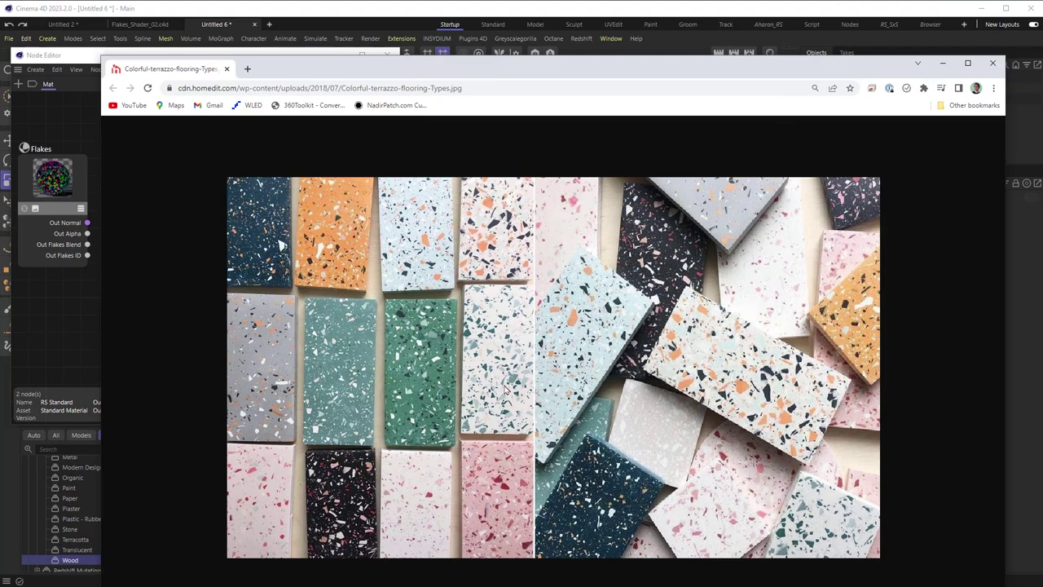
left_click(942, 63)
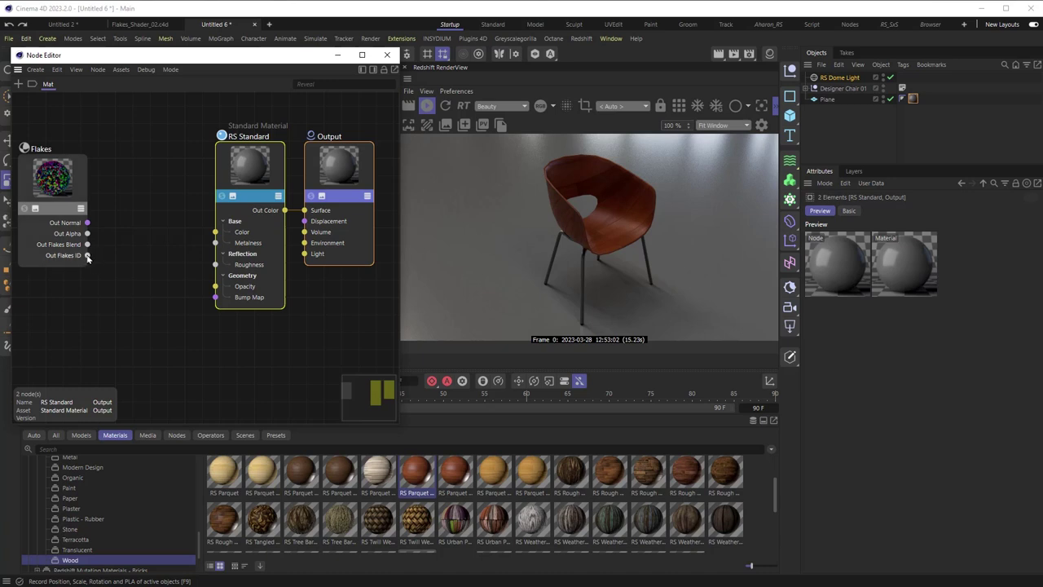
left_click_drag(88, 255, 216, 237)
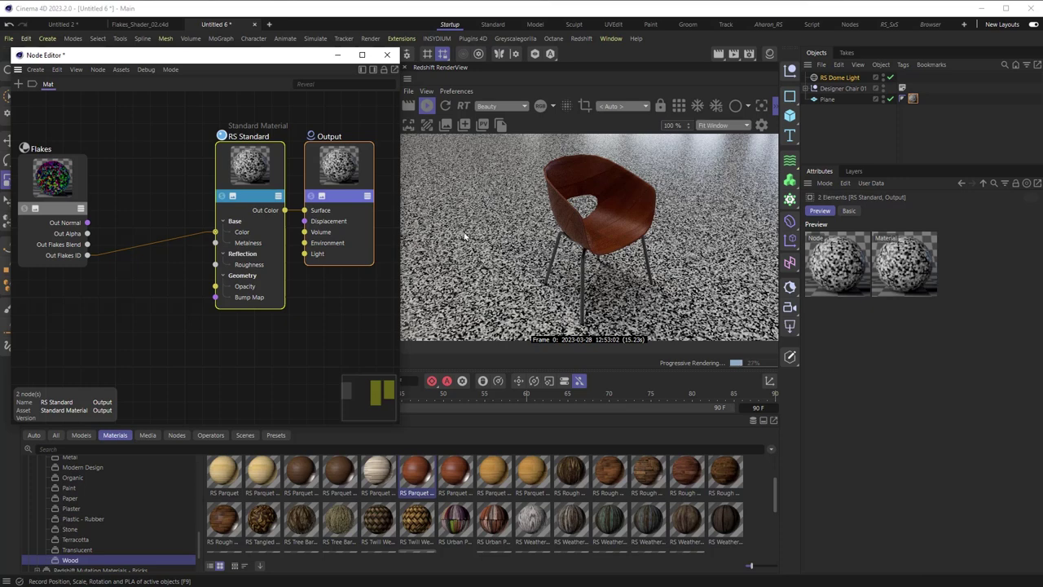
double_click(27, 98)
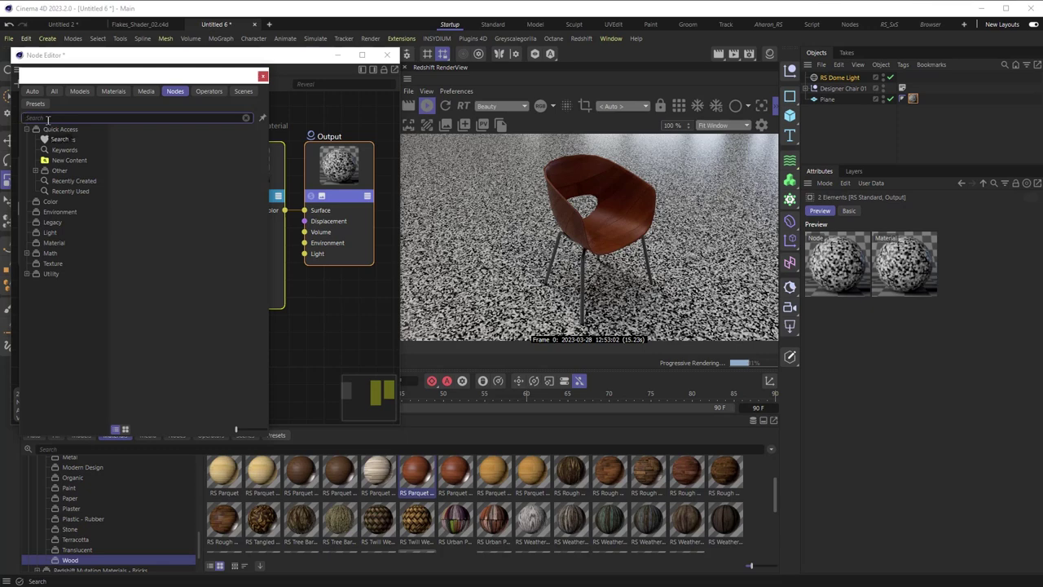
Step: Add a Ramp node fed by Out Flakes ID into Alt Input, outputting to RS Standard Color
type("ramp")
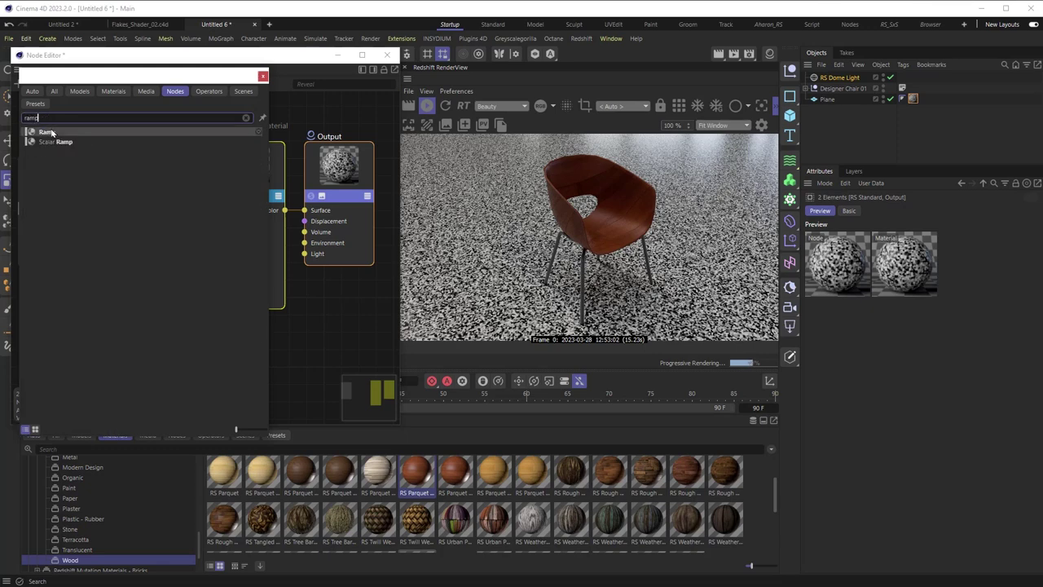
double_click(47, 132)
left_click_drag(172, 259, 134, 214)
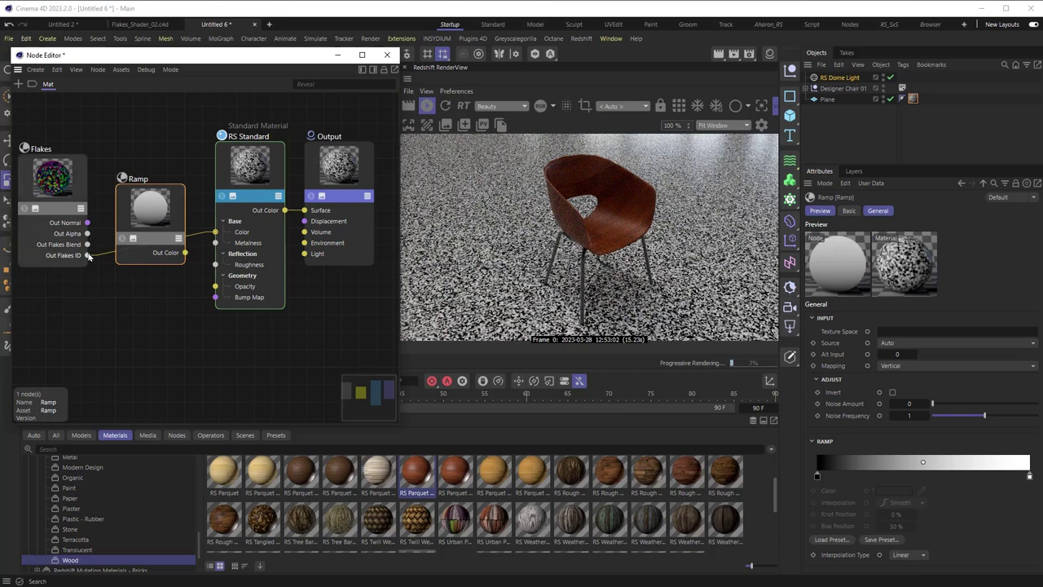
left_click_drag(89, 255, 149, 218)
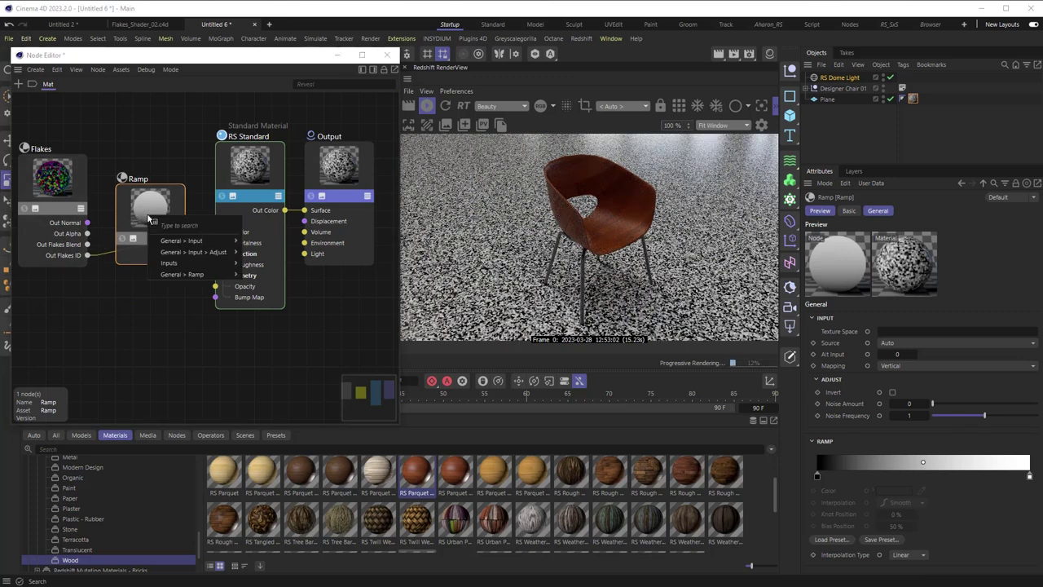
mouse_move(165, 245)
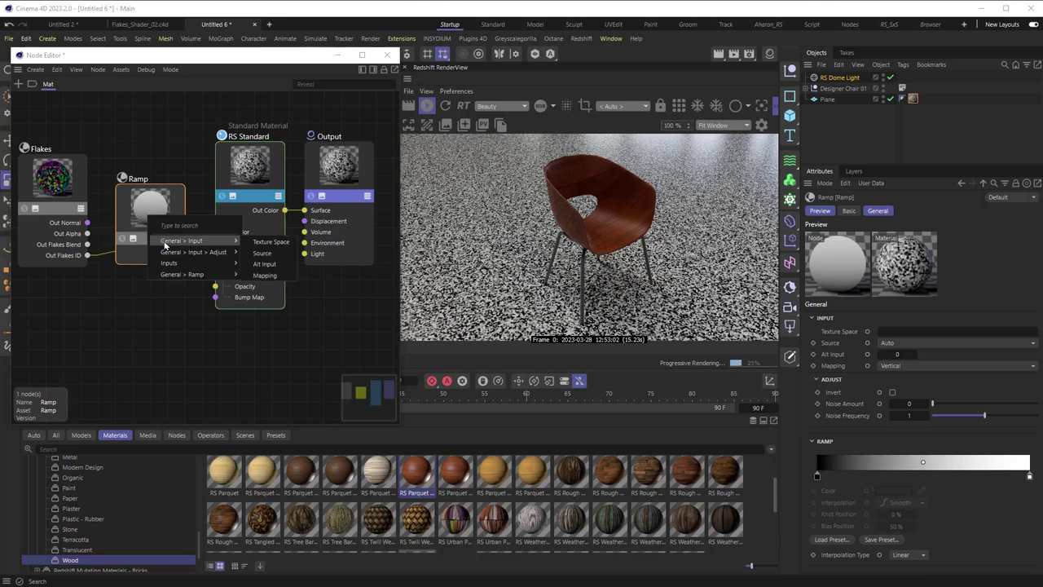
left_click(264, 264)
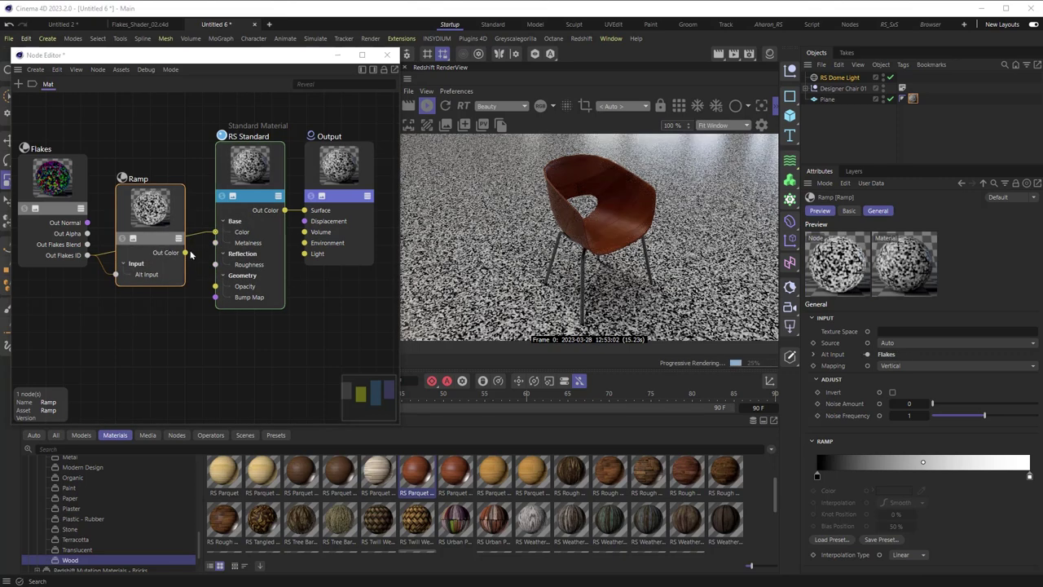
left_click_drag(196, 245, 213, 234)
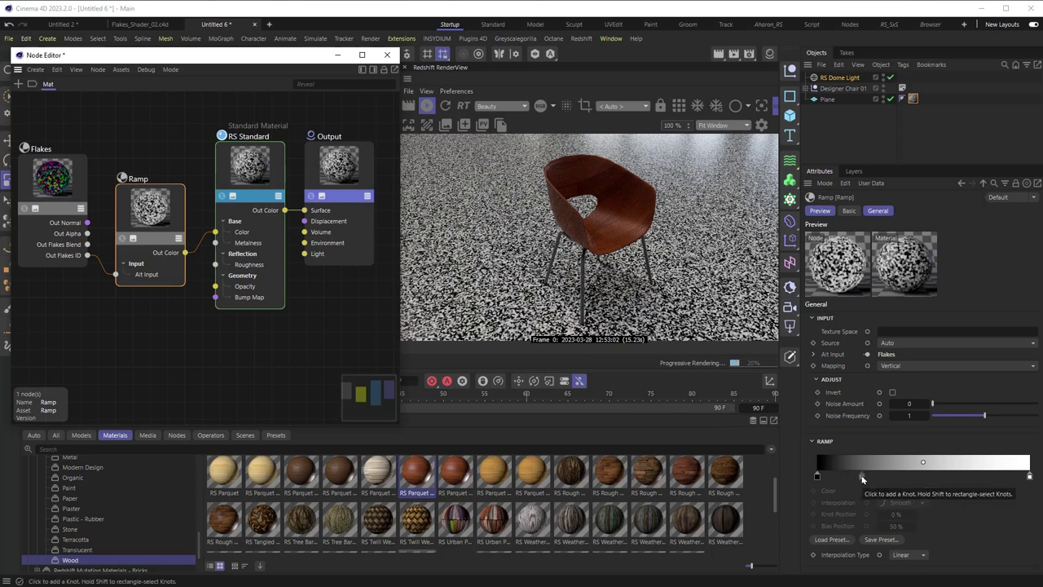
Step: Load the Ramp's Pattern 3 preset and move the camera closer to the chair
left_click(834, 543)
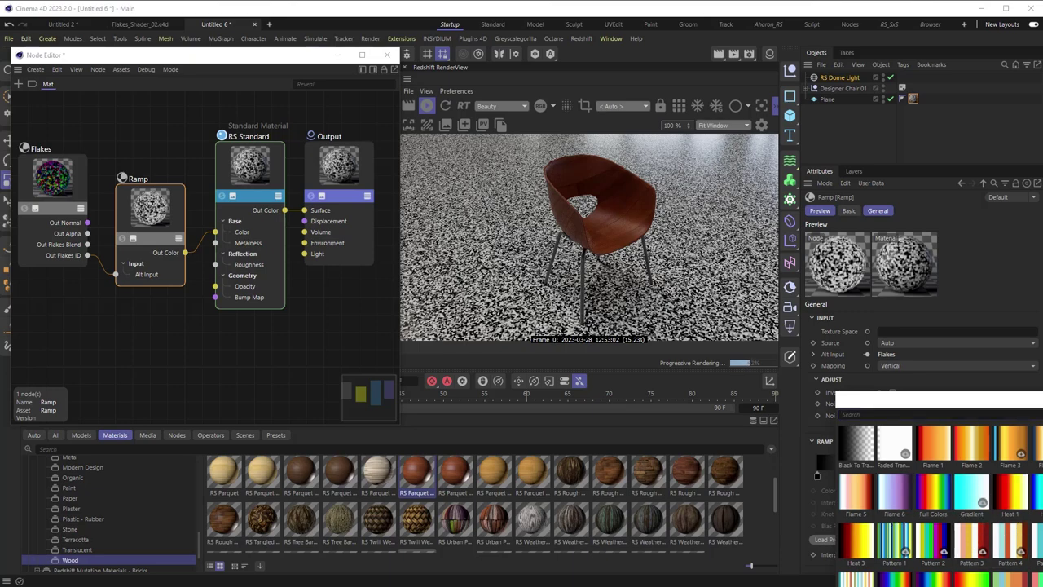
left_click(971, 541)
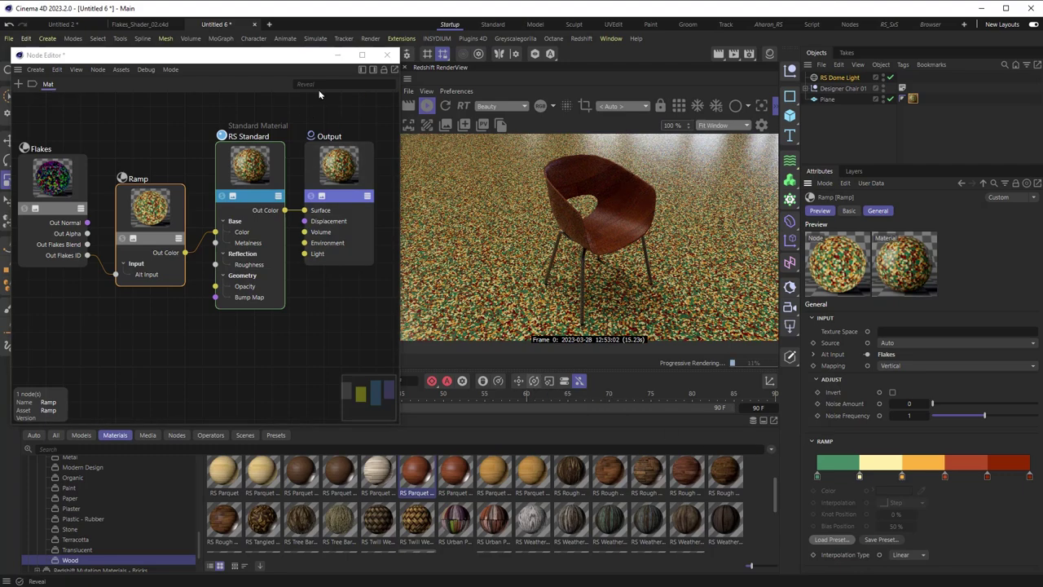
left_click(338, 55)
mouse_move(269, 231)
right_mouse_down("alt")
mouse_move(224, 261)
mouse_move(247, 260)
mouse_move(255, 222)
right_mouse_up("alt")
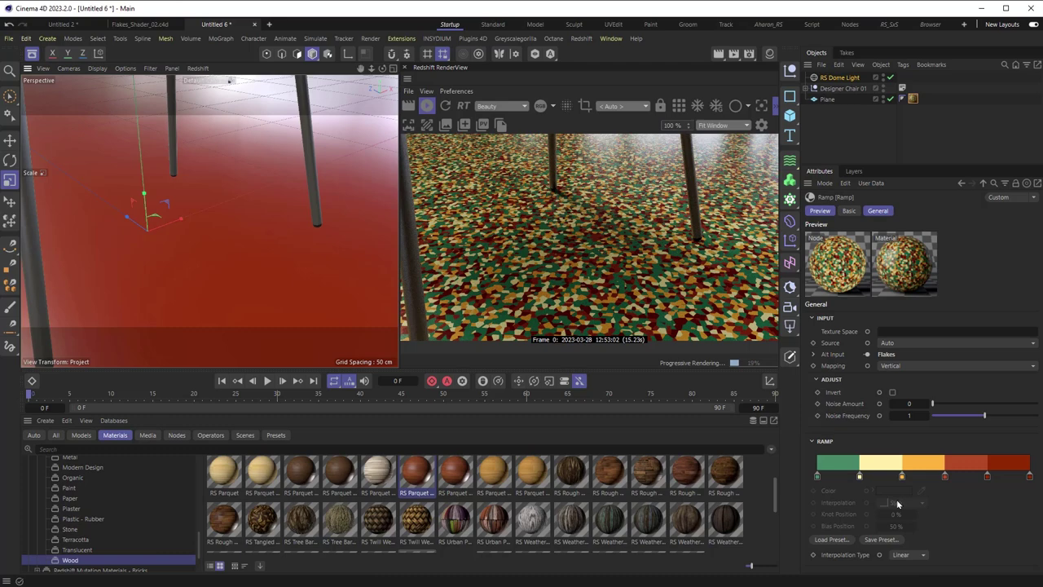
Step: Turn the ramp knot at 80% green
left_click(986, 477)
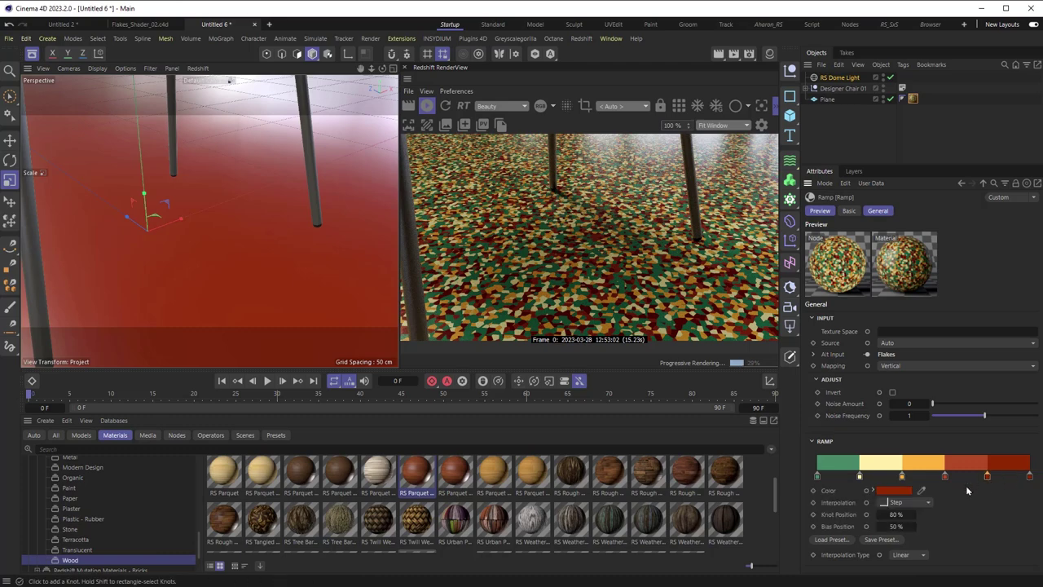
left_click(922, 489)
left_click(845, 466)
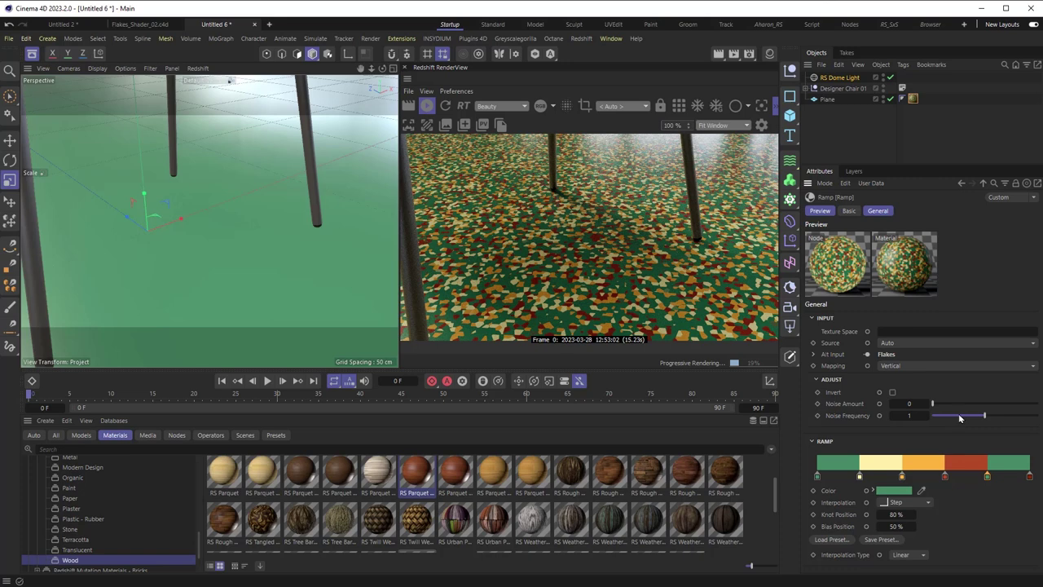
Step: Expand the material's Base Properties to show the Flakes shader behind the Ramp's alt input
left_click(962, 182)
left_click(855, 210)
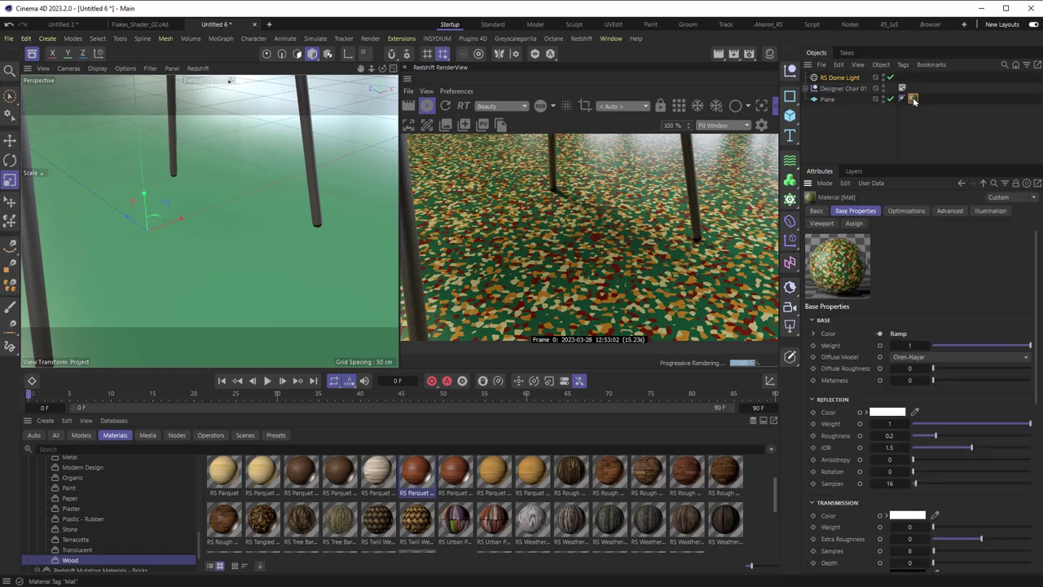
left_click(814, 333)
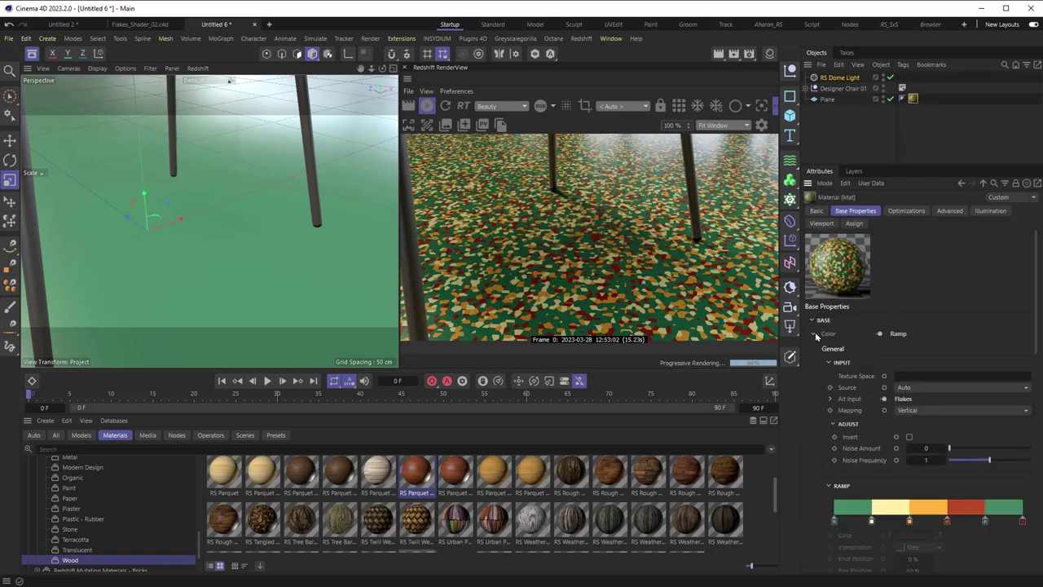
scroll(877, 470, "down", 2)
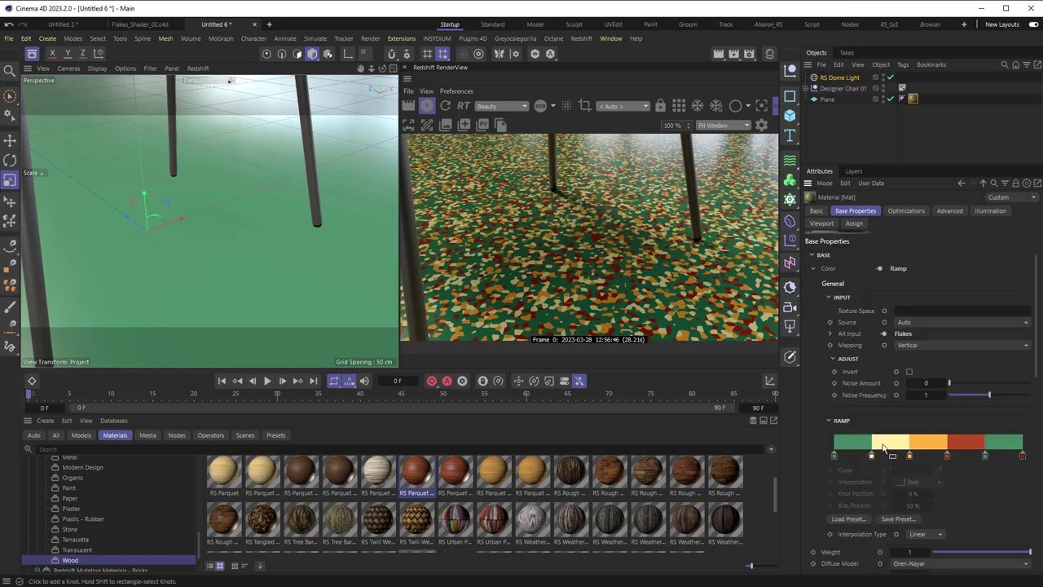
left_click(830, 333)
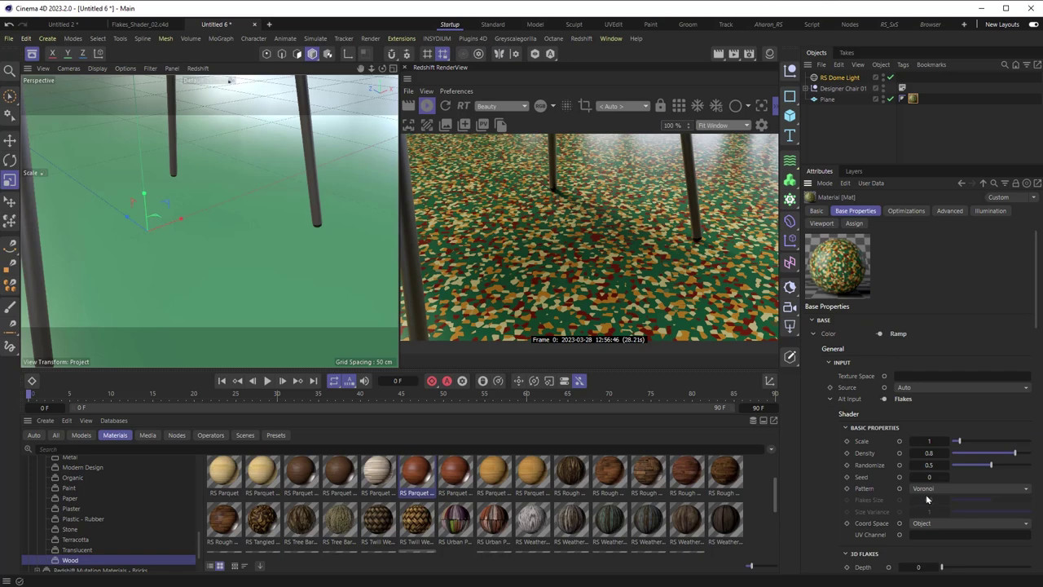
Step: Lower flakes density to 0.339 and try the Dots pattern with flake size 0.182
scroll(964, 475, "down", 2)
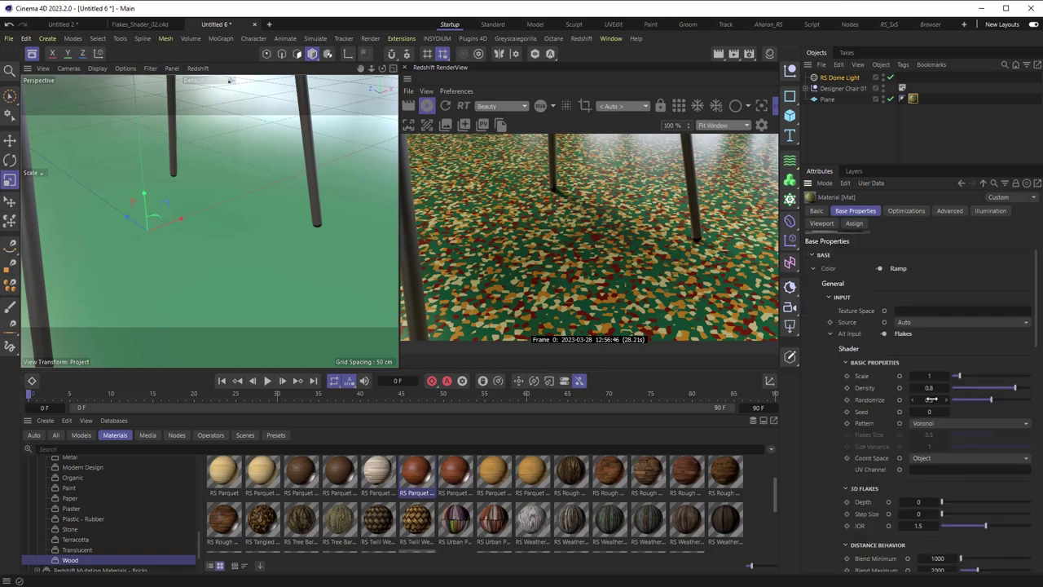
left_click(996, 390)
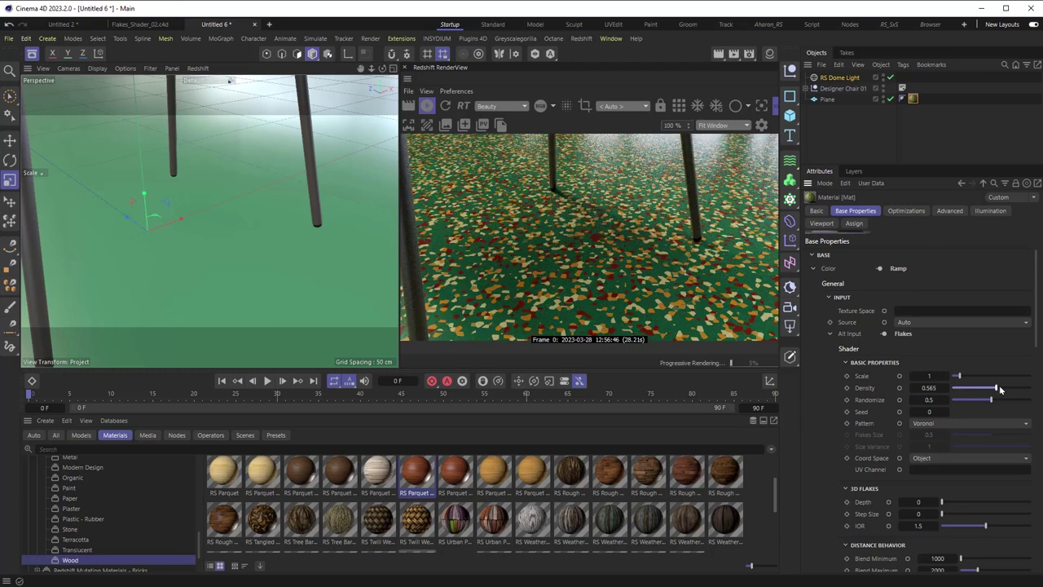
left_click_drag(996, 390, 978, 389)
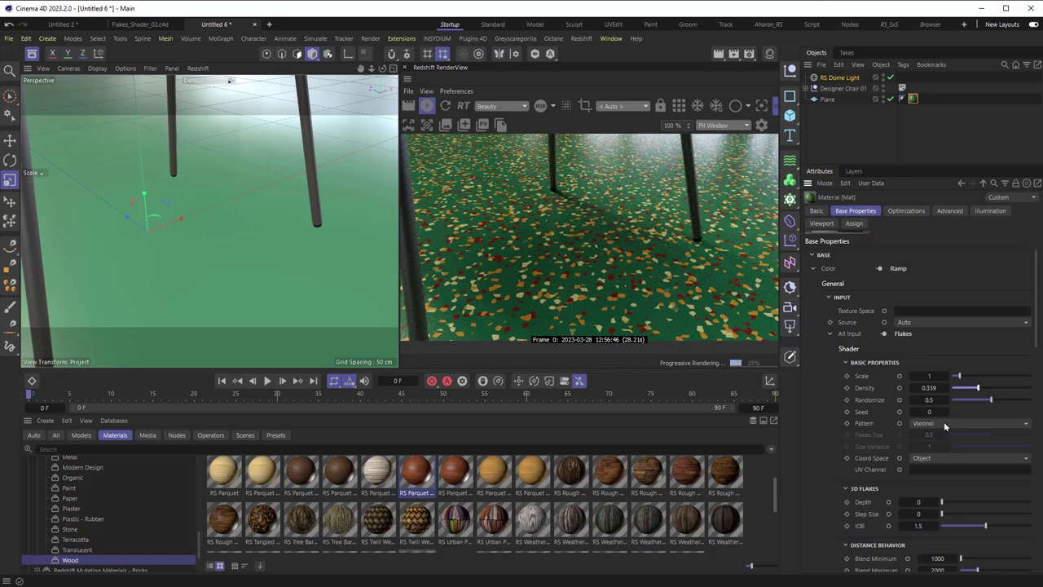
left_click(943, 424)
left_click(942, 450)
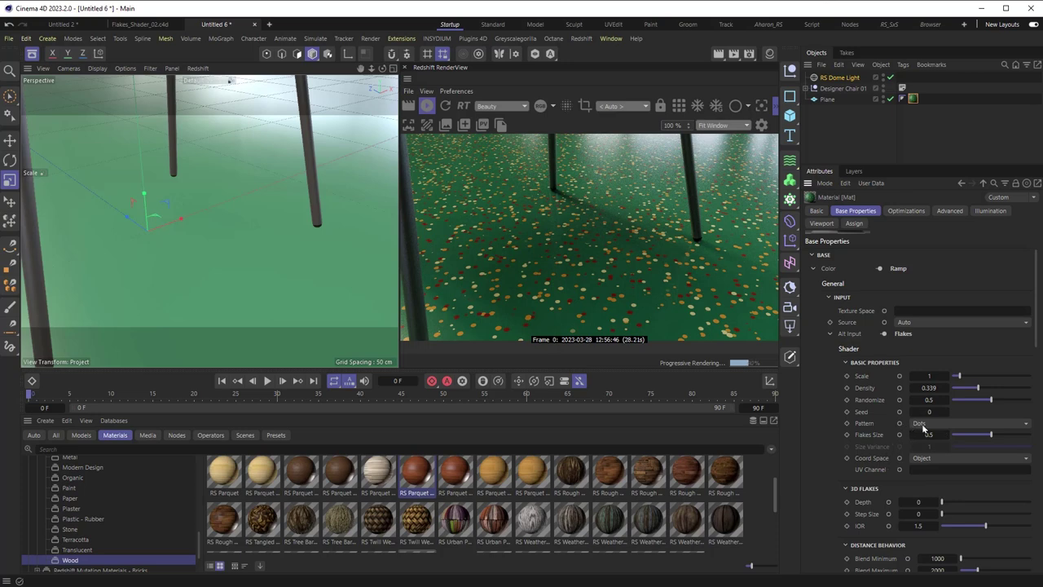
left_click_drag(988, 438, 967, 438)
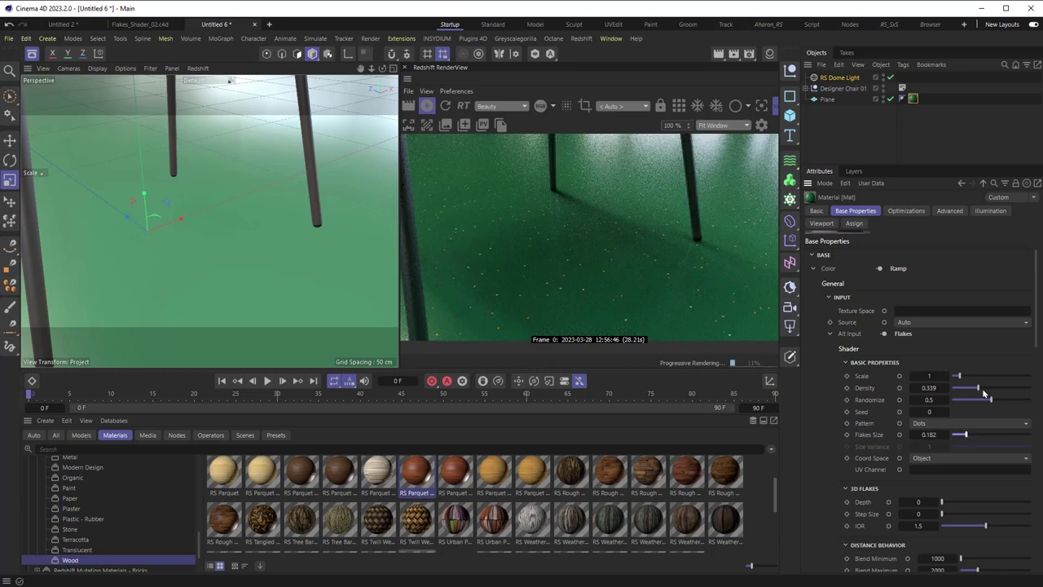
Step: Switch the flakes back to Voronoi and thin them to density 0.134
left_click_drag(982, 388, 1029, 388)
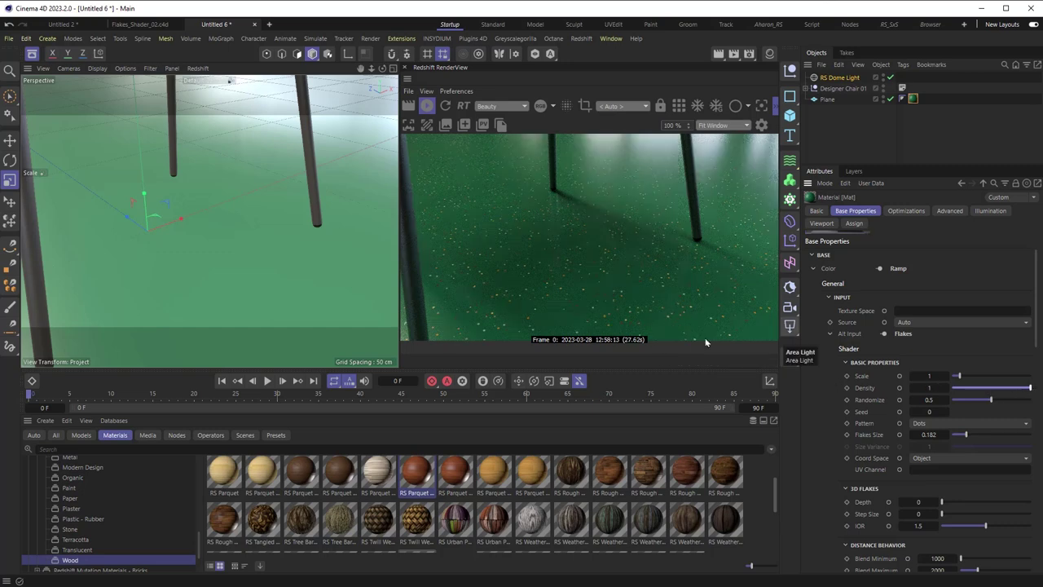
left_click(924, 423)
left_click(935, 438)
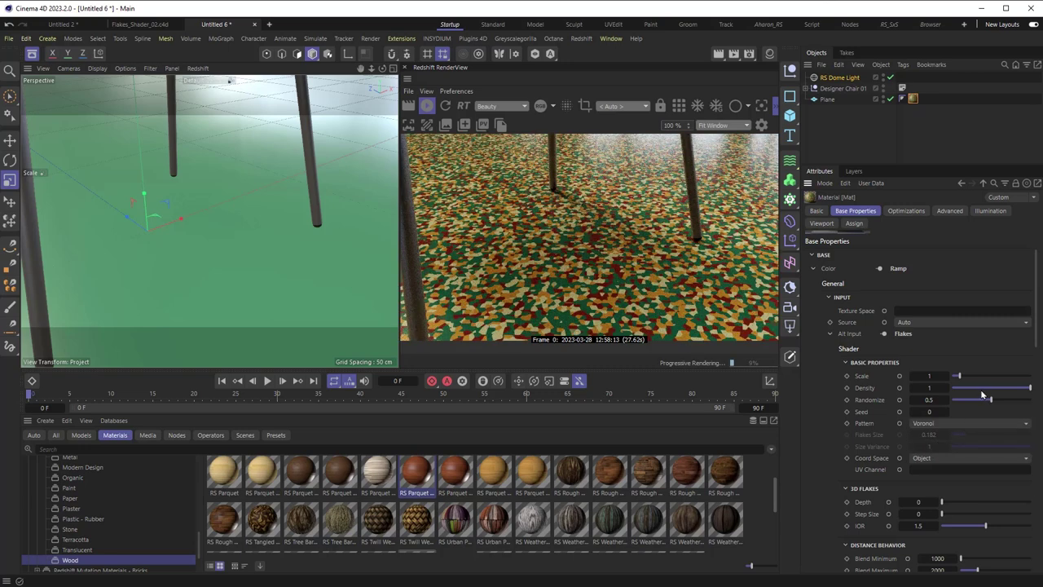
left_click_drag(982, 391, 951, 376)
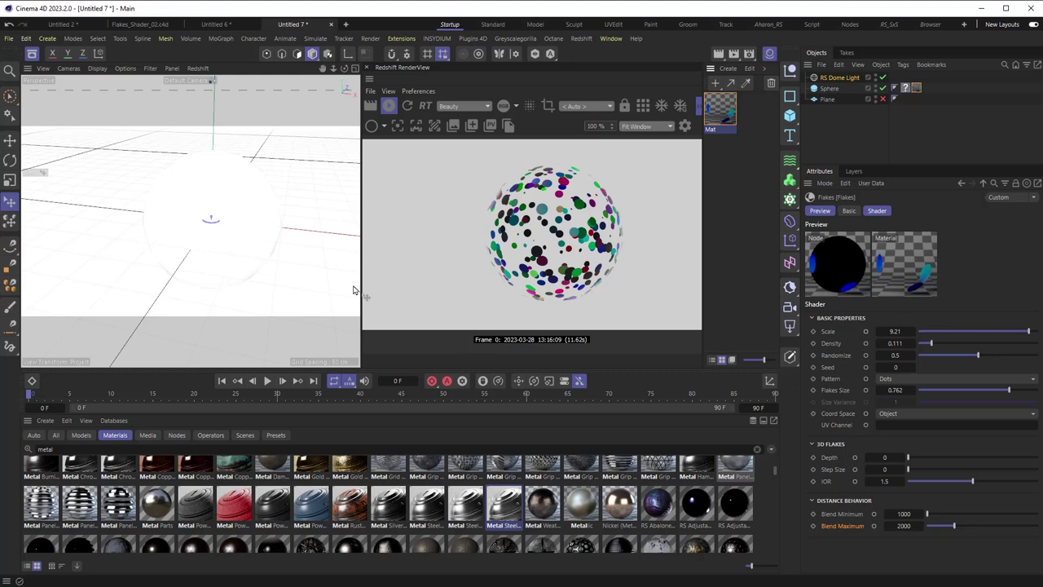
Step: Rearrange the Flakes node in Mat's node graph, then orbit to inspect the sphere's 3D flakes
double_click(720, 108)
left_click_drag(805, 96, 228, 63)
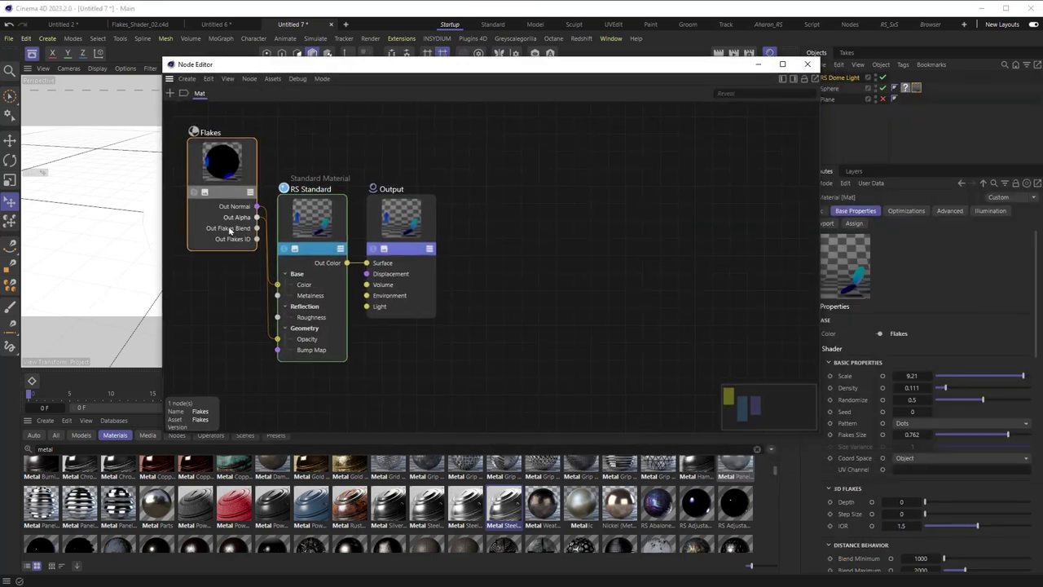
left_click_drag(224, 169, 194, 200)
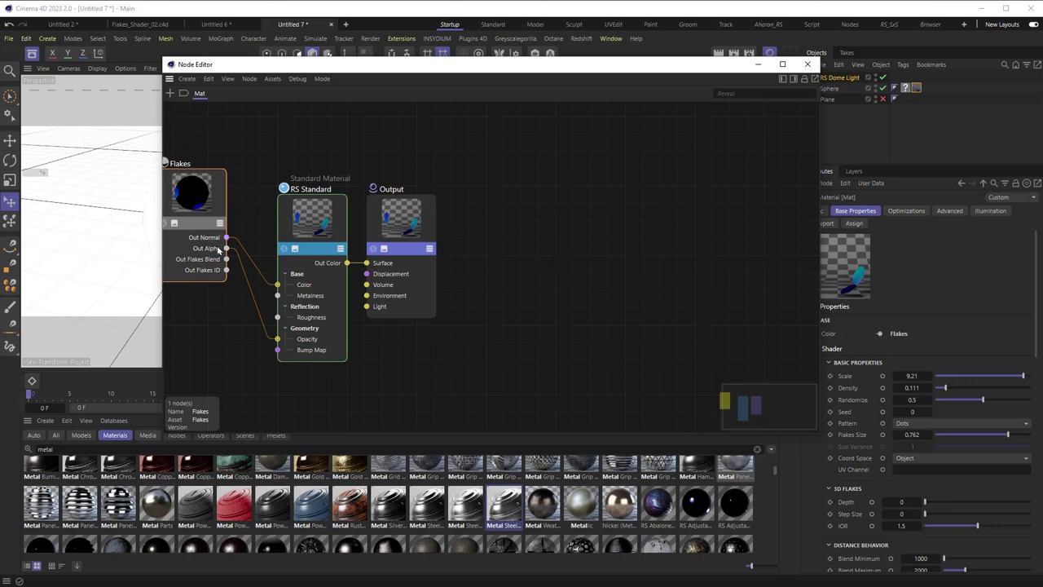
left_click(758, 66)
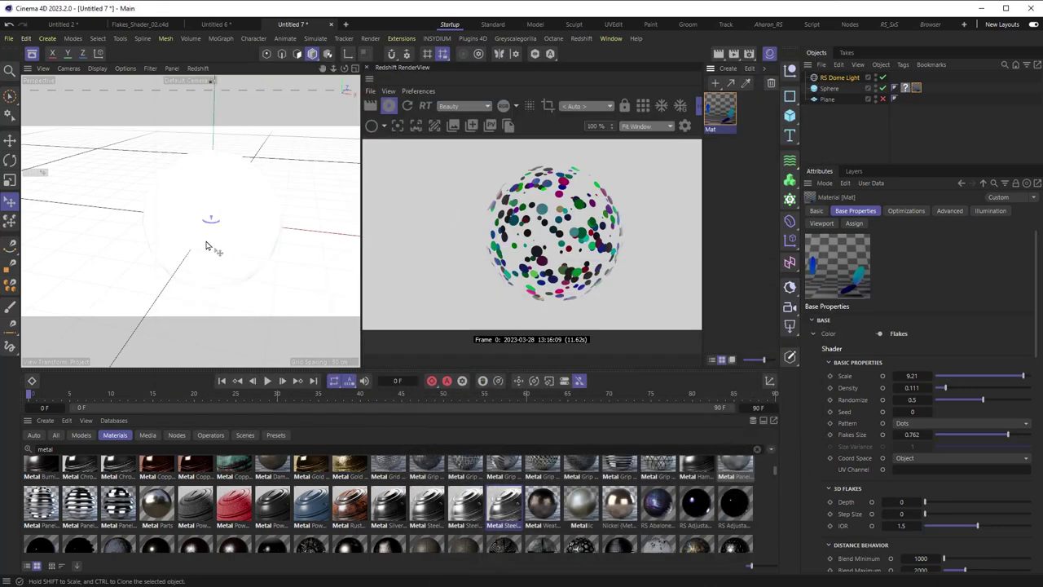
left_click_drag(216, 237, 106, 257, "alt")
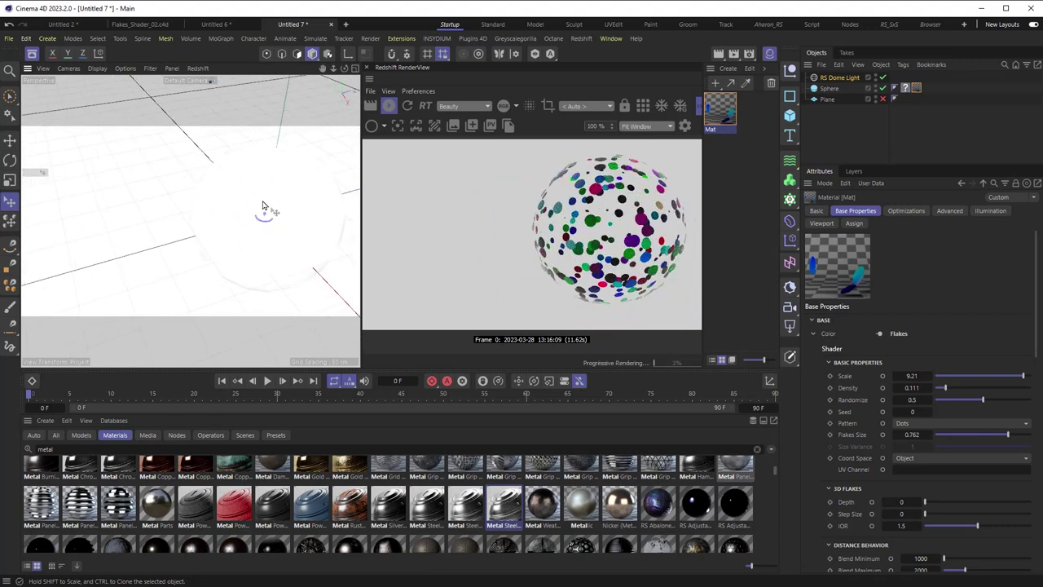
mouse_move(262, 205)
left_mouse_down("alt")
mouse_move(286, 215)
mouse_move(307, 198)
mouse_move(262, 202)
mouse_move(263, 217)
mouse_move(280, 214)
left_mouse_up("alt")
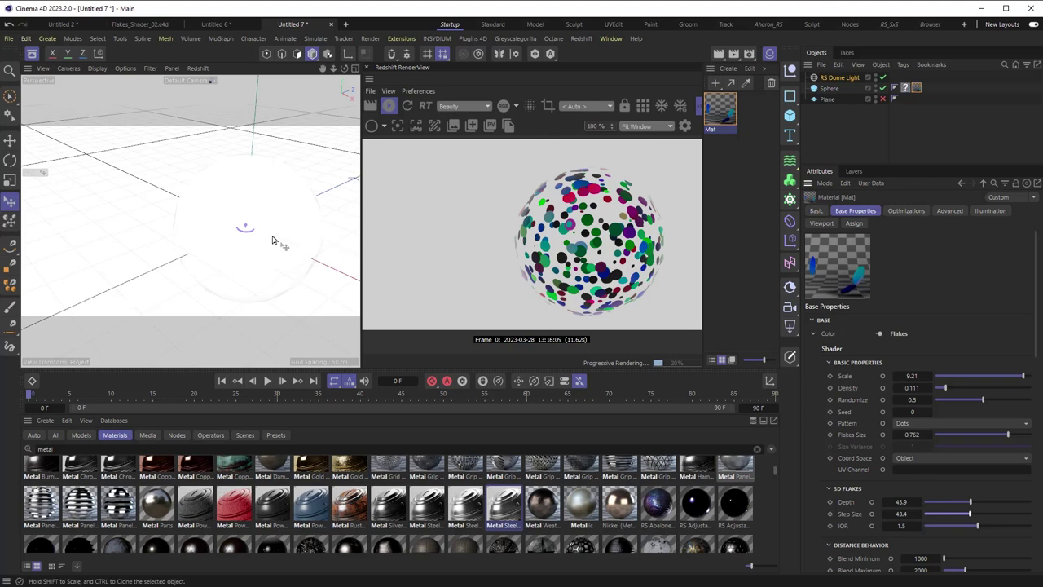
Step: Set the 3D Flakes IOR to 1, then 1.6, checking the sphere's render from several angles
left_click_drag(234, 250, 311, 263, "alt")
left_click_drag(190, 225, 181, 188, "alt")
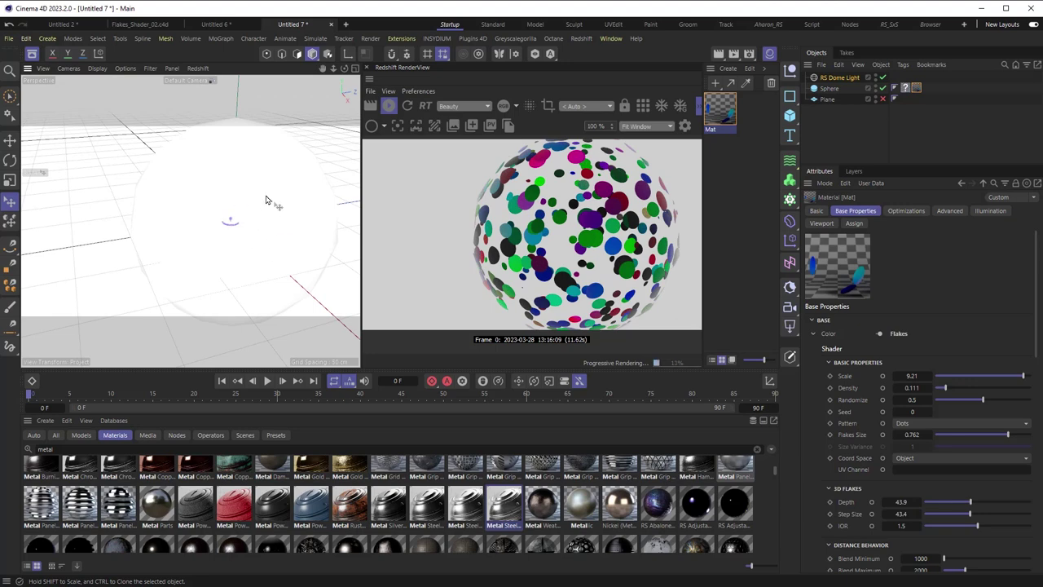
mouse_move(250, 248)
left_mouse_down("alt")
mouse_move(221, 233)
mouse_move(191, 245)
mouse_move(254, 235)
mouse_move(226, 214)
mouse_move(218, 228)
mouse_move(245, 242)
left_mouse_up("alt")
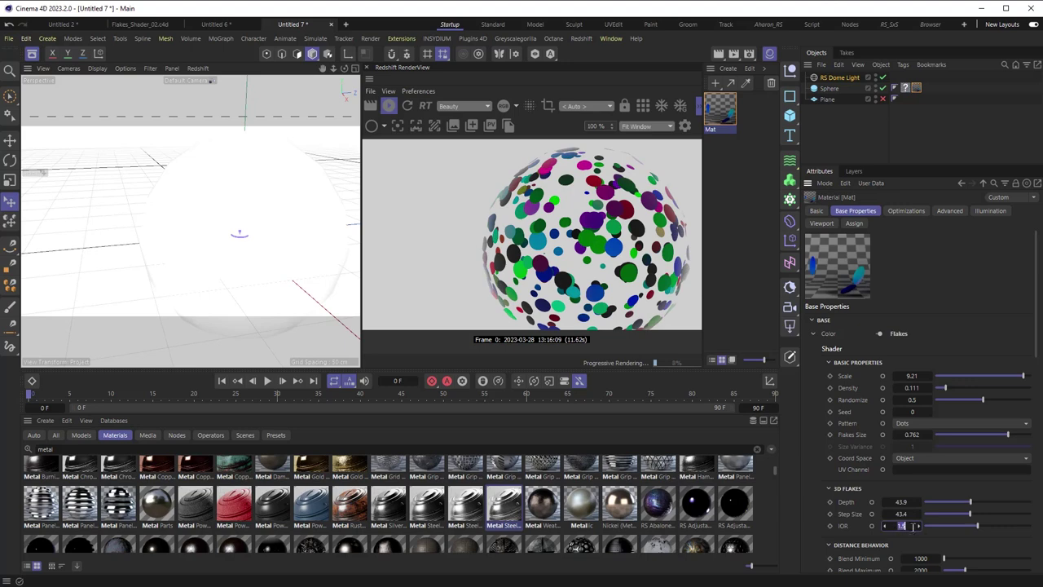
key("Return")
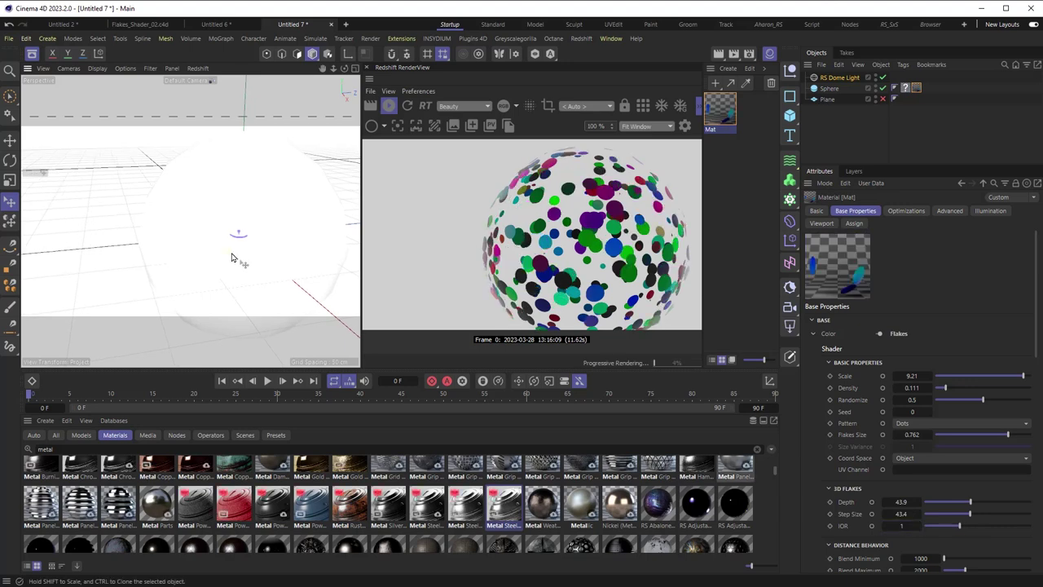
left_click_drag(235, 233, 198, 249, "alt")
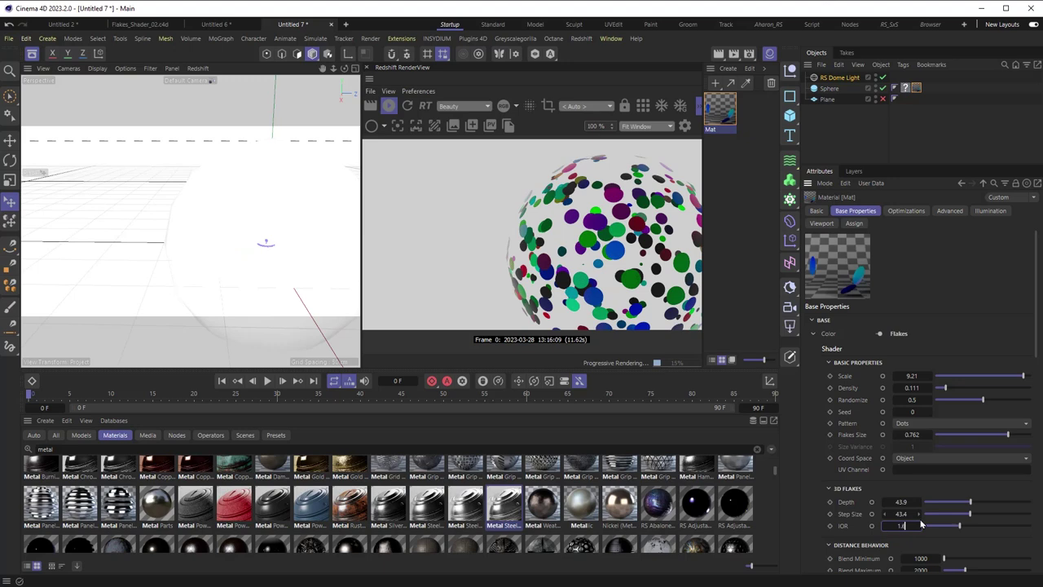
key("Return")
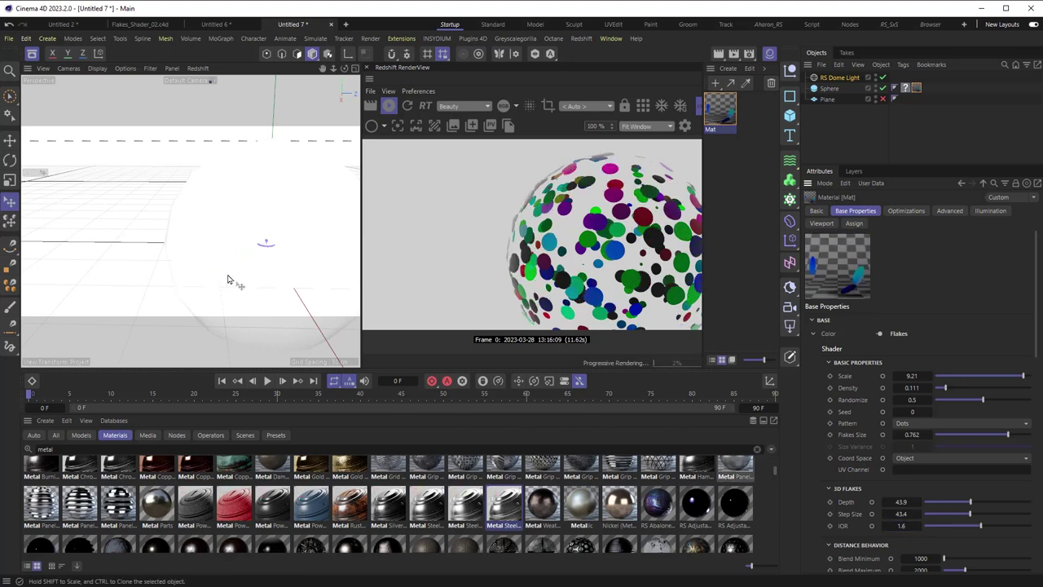
left_click_drag(229, 279, 216, 256, "alt")
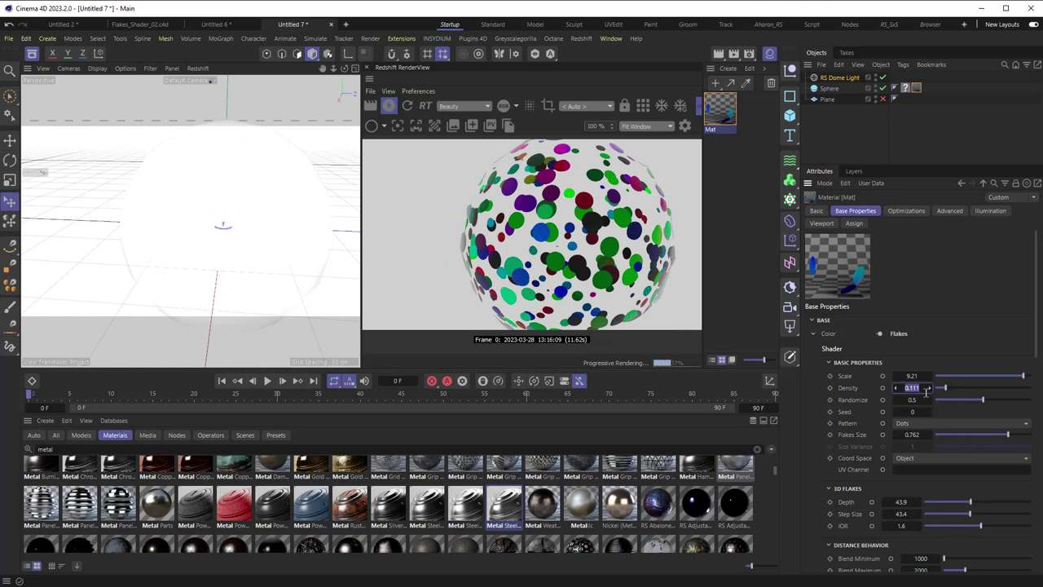
Step: Commit a flakes density of 0.2 and orbit around the sphere to check the dots
key("Return")
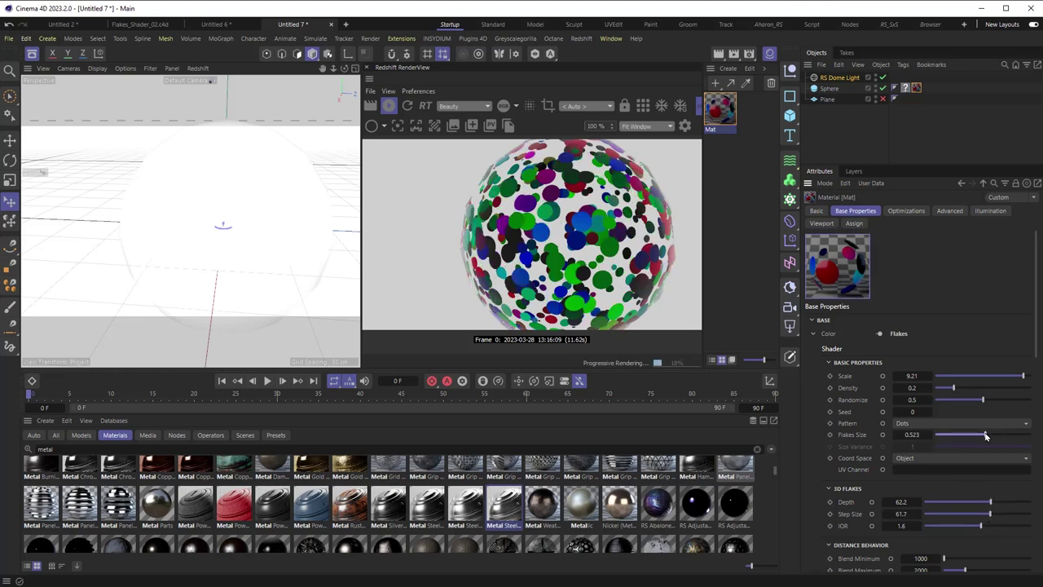
left_click_drag(236, 260, 263, 260, "alt")
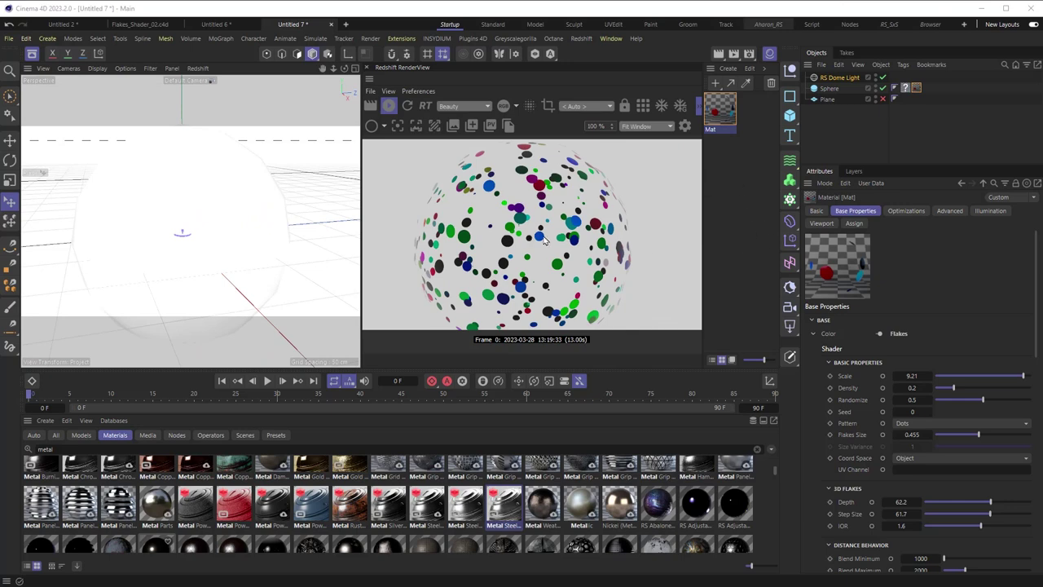
Step: Remove the flakes' Out Alpha links to Opacity and Bump Map in Mat, then orbit the sphere
double_click(719, 120)
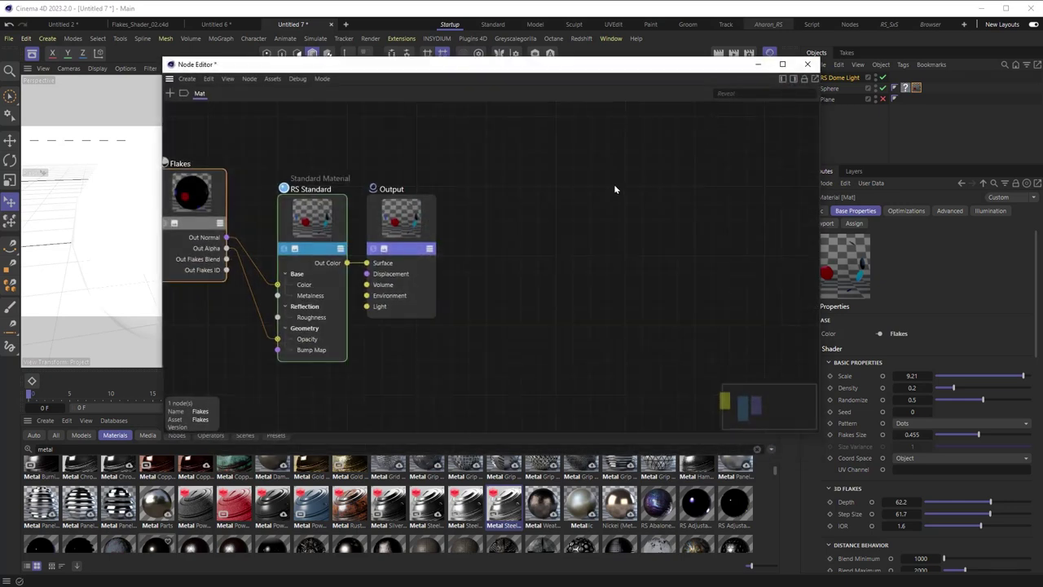
left_click(247, 283)
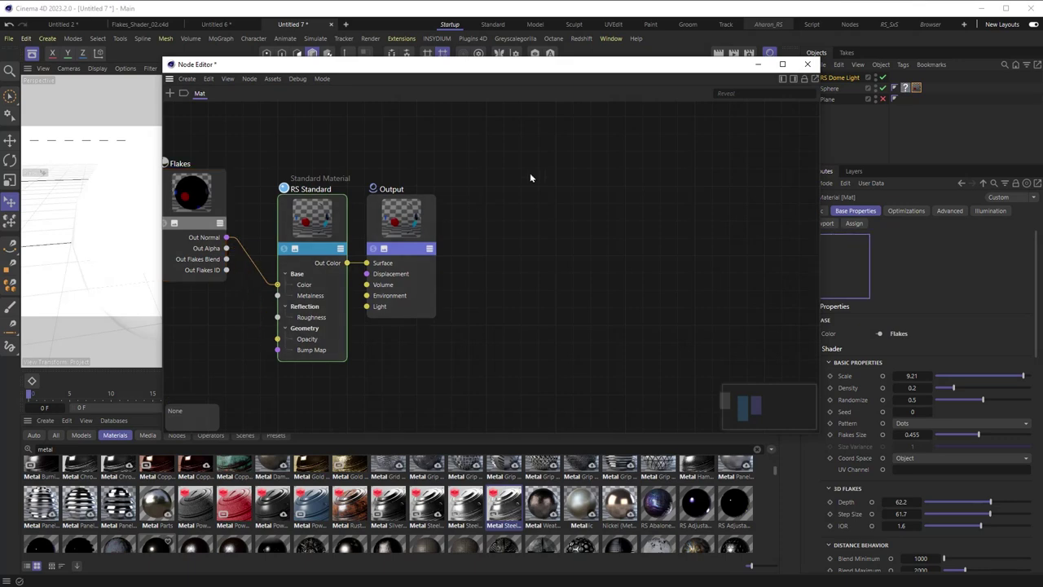
left_click(758, 65)
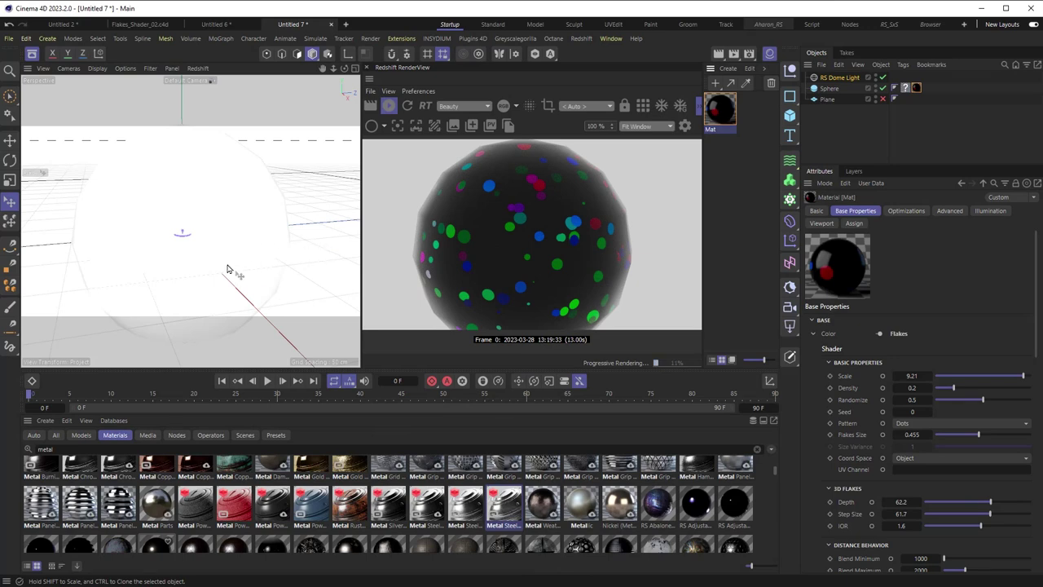
left_click_drag(228, 269, 278, 225, "alt")
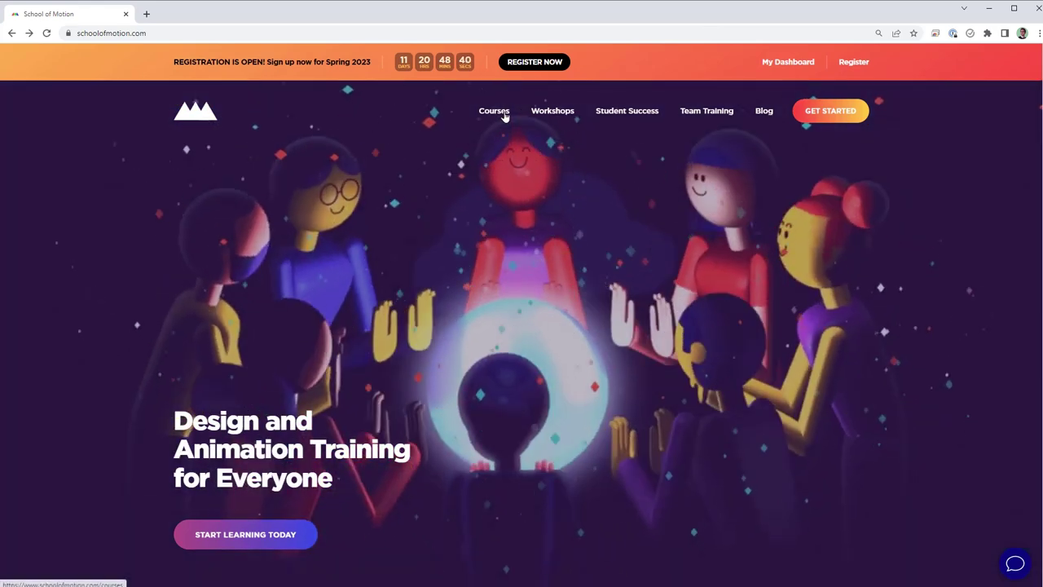
Step: Go to the School of Motion Courses page listing the Guided Courses, starting with After Effects Kickstart
left_click(494, 111)
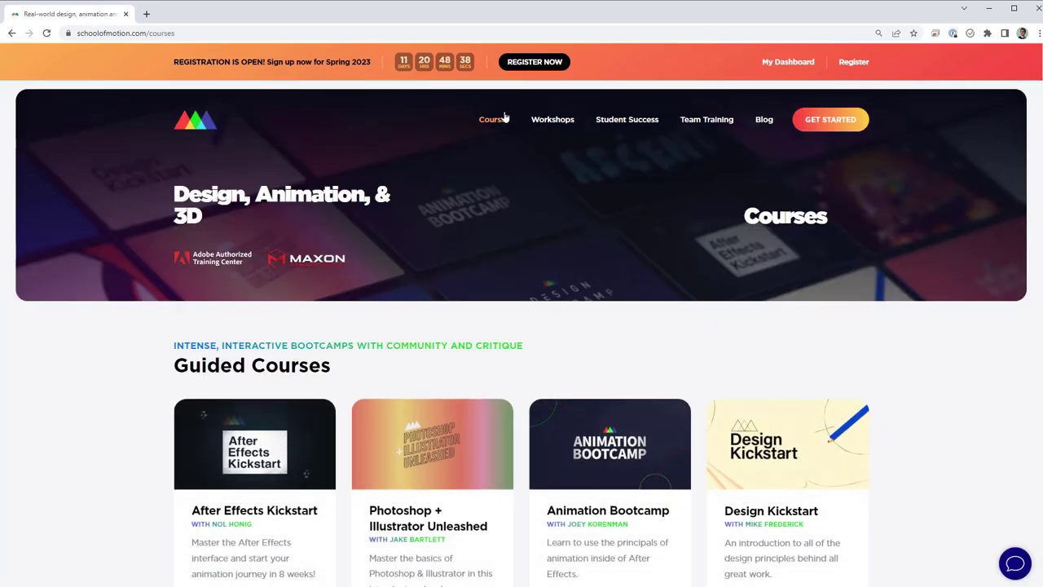